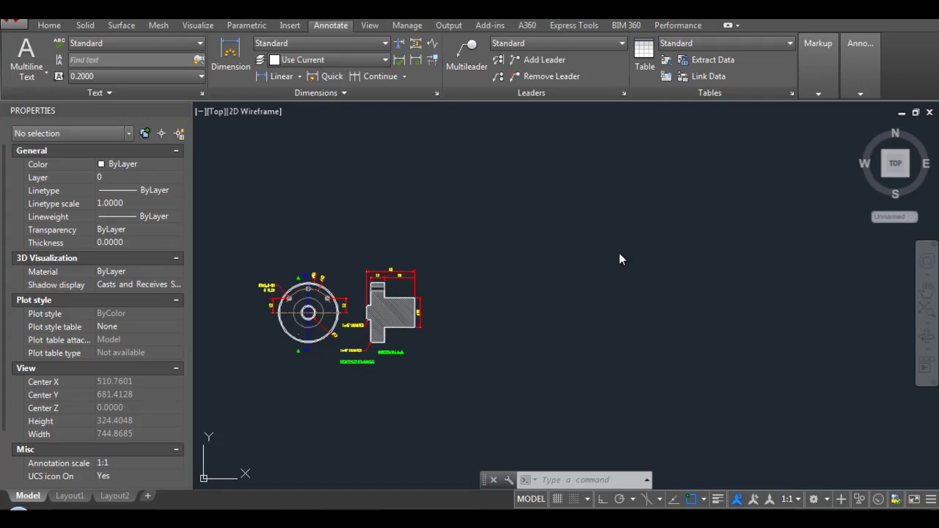
With Ortho on, draw the stepped outline as 20, 30 and 20 unit line segments
scroll(563, 258, up, 5)
scroll(561, 263, down, 5)
scroll(445, 234, up, 5)
key(Return)
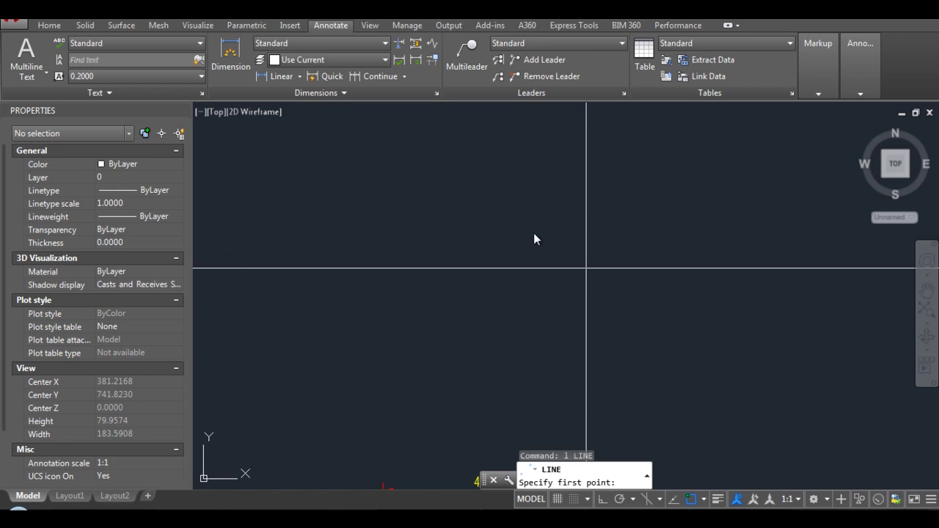
click(580, 291)
key(F8)
click(610, 211)
text(20)
key(Return)
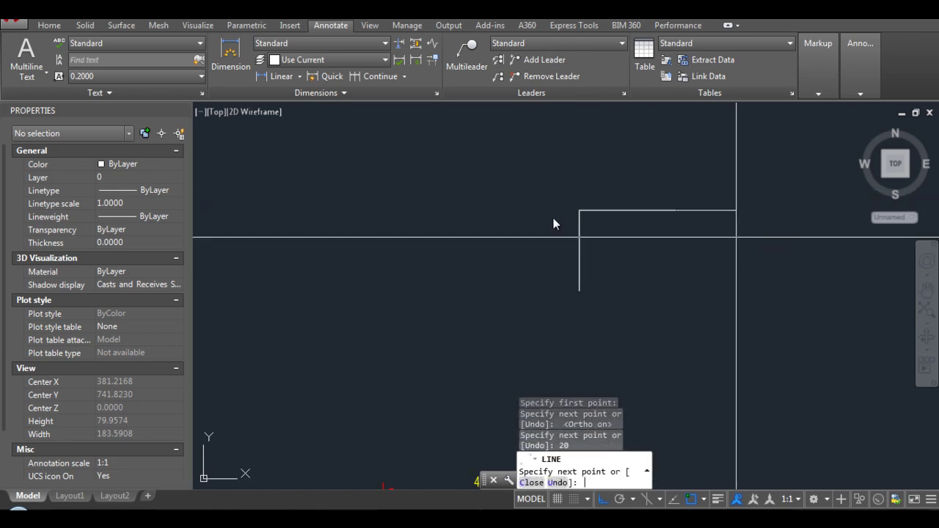
text(30)
key(Return)
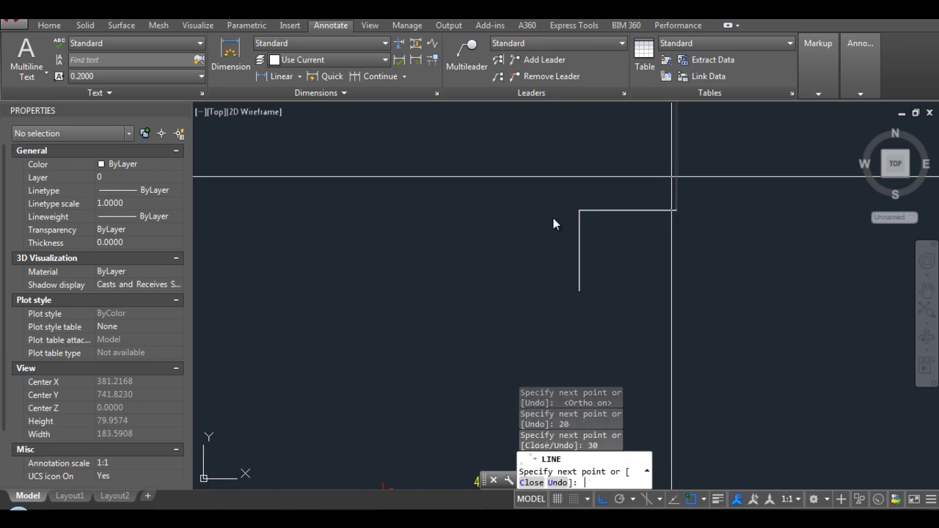
scroll(590, 255, down, 3)
text(20)
key(Return)
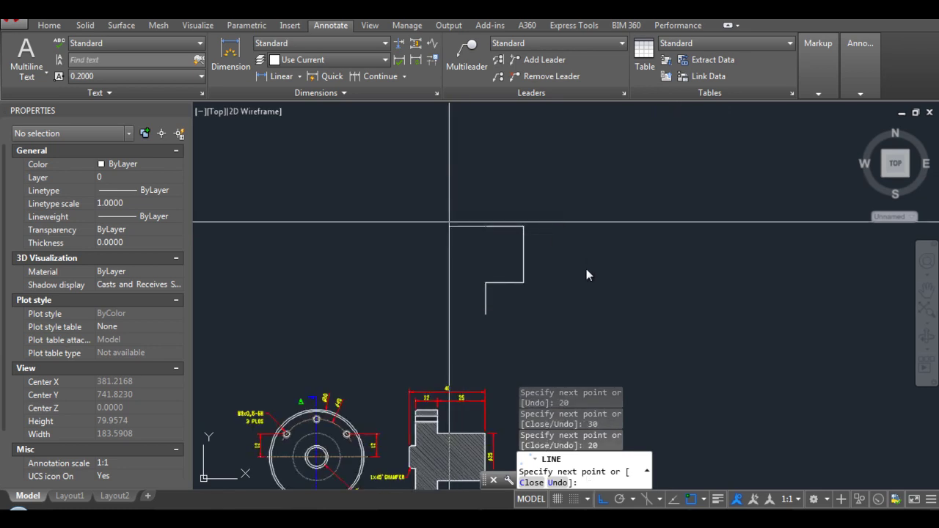
scroll(518, 307, up, 4)
key(Return)
Offset the top and bottom horizontal lines 12 units into the outline
middle_drag(518, 306, 472, 158)
text(o)
key(Return)
text(12)
key(Return)
click(474, 263)
click(531, 283)
key(Return)
key(Return)
click(499, 360)
click(491, 277)
key(Escape)
key(Escape)
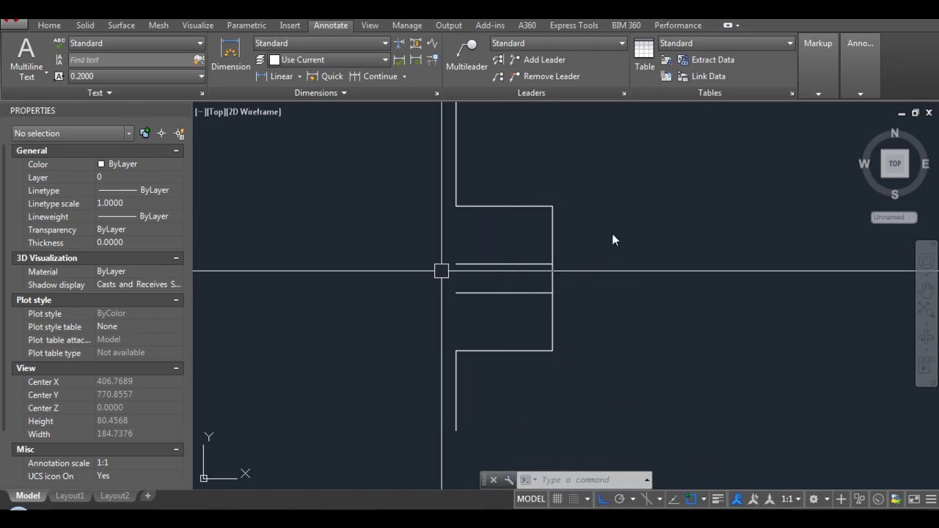
Offset the vertical line 3 units left and stretch the copy upward past the outline
text(o)
key(Return)
text(3)
key(Return)
click(460, 370)
click(437, 374)
key(Return)
click(441, 397)
click(441, 351)
click(441, 176)
key(Escape)
key(Escape)
key(Escape)
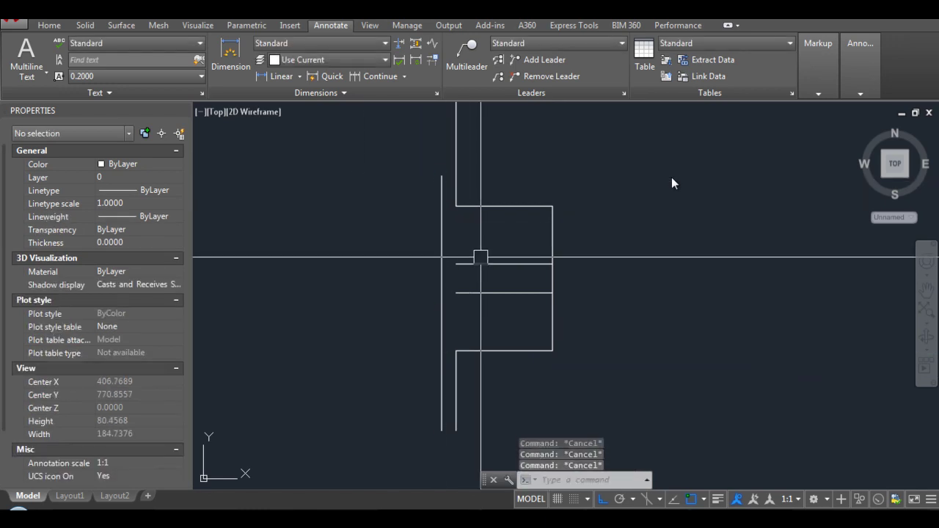
Measure the gap with a linear dimension (6), then erase that dimension
text(dli)
key(Return)
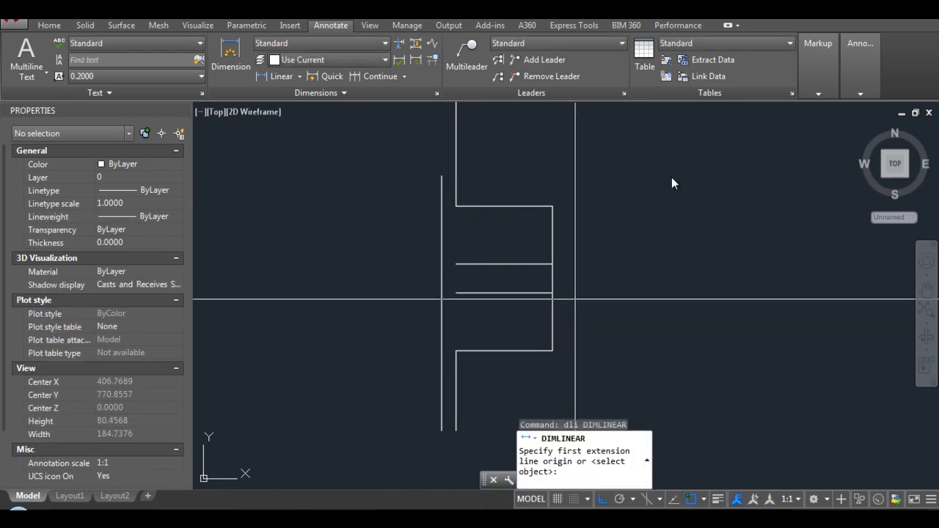
click(553, 293)
scroll(552, 217, up, 2)
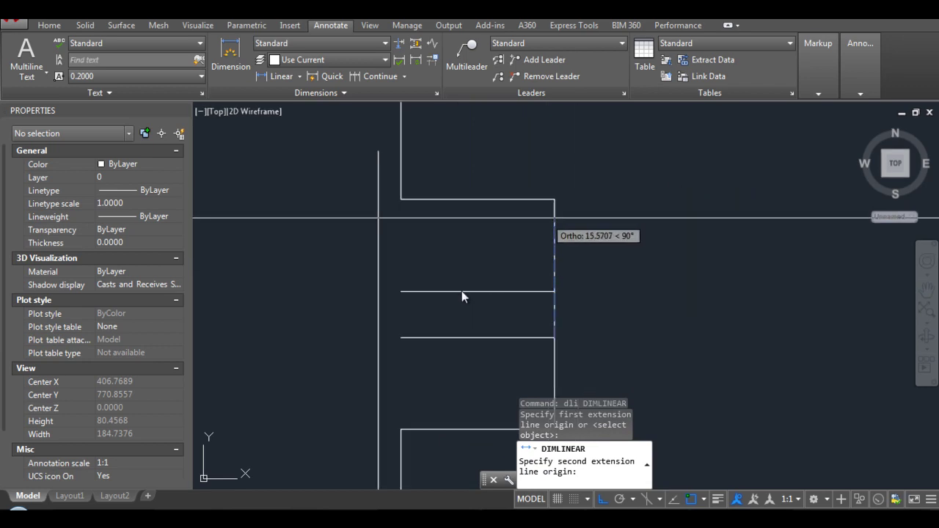
click(554, 292)
click(646, 319)
click(654, 319)
click(641, 295)
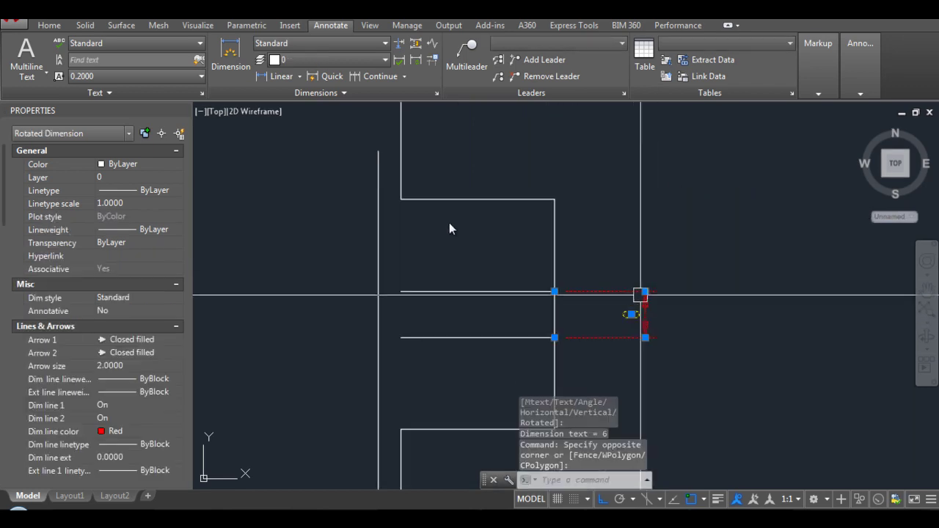
text(e)
key(Return)
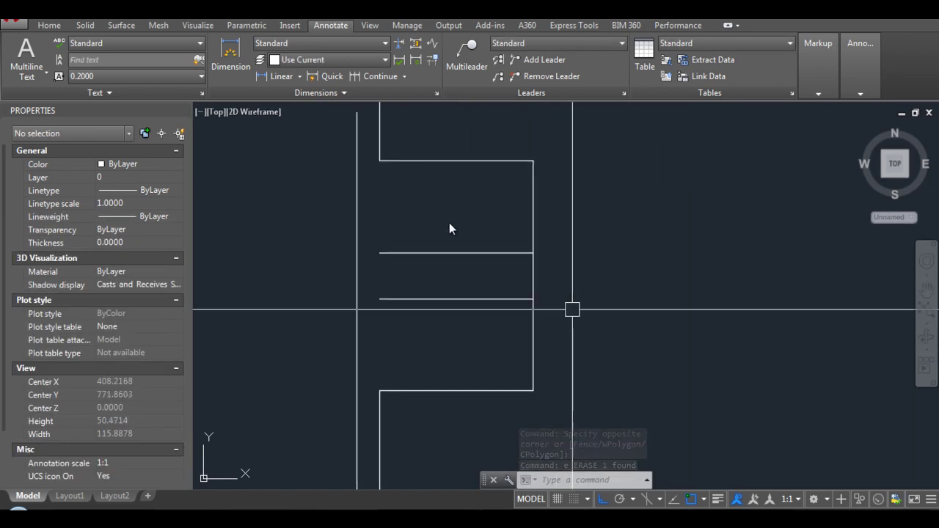
Offset the upper slot line 3 units up and the lower slot line 3 units down
text(o)
key(Return)
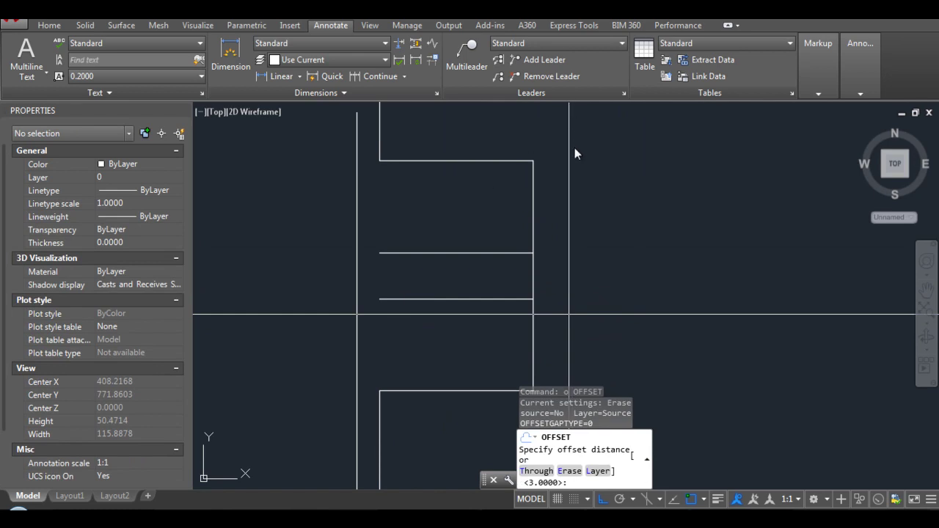
key(Return)
click(481, 253)
click(481, 216)
click(463, 299)
click(436, 312)
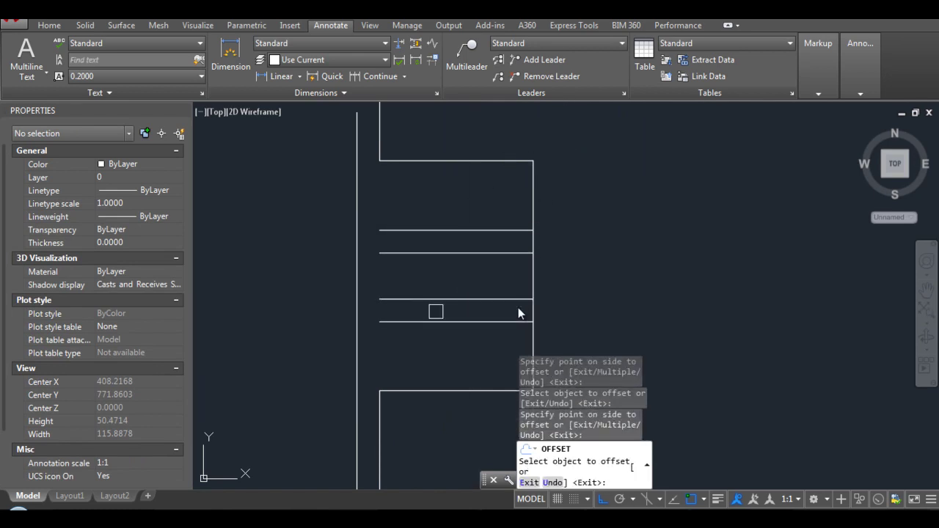
key(Escape)
Add a 12 linear dimension across the slot lines and adjust its position
text(dimlinear)
key(Return)
click(534, 321)
click(533, 229)
click(629, 294)
key(Escape)
drag(507, 322, 557, 220)
click(629, 230)
scroll(629, 231, up, 3)
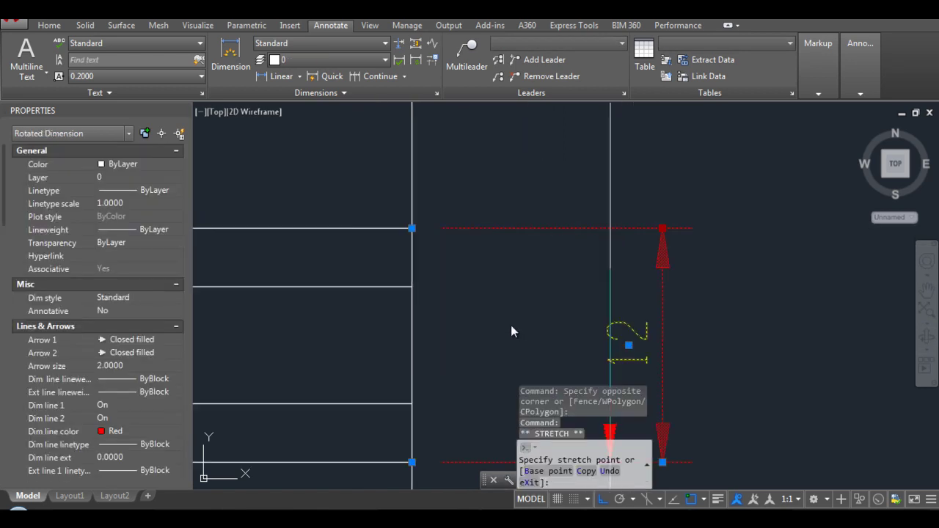
scroll(511, 331, down, 3)
key(Escape)
key(Escape)
key(Escape)
scroll(474, 168, up, 3)
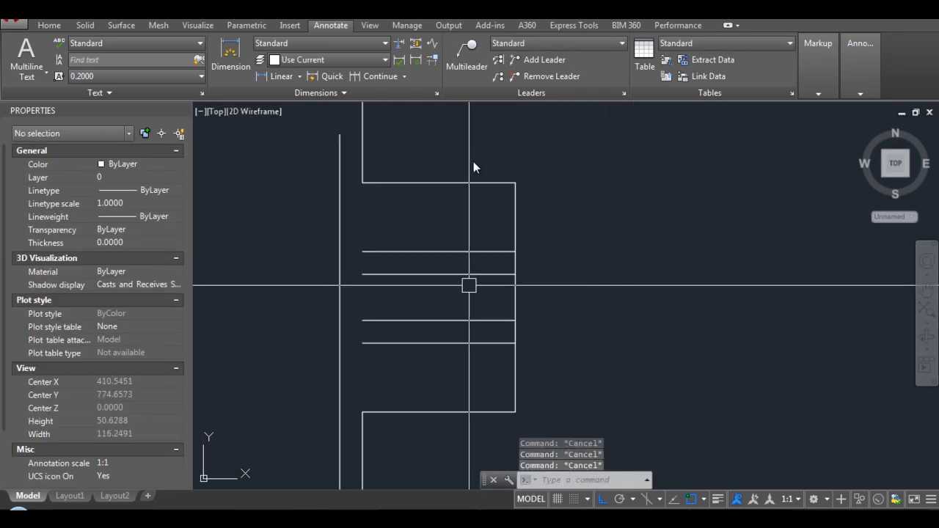
scroll(474, 167, up, 2)
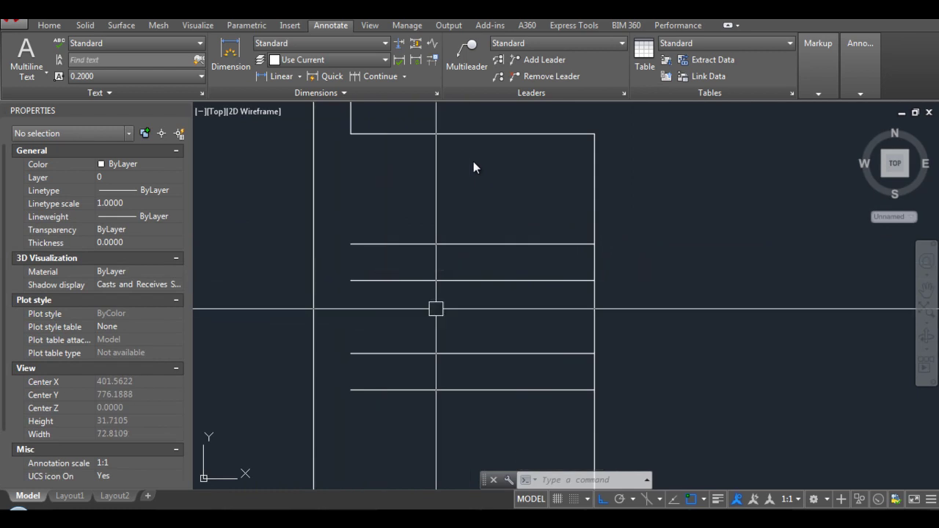
text(c)
key(Return)
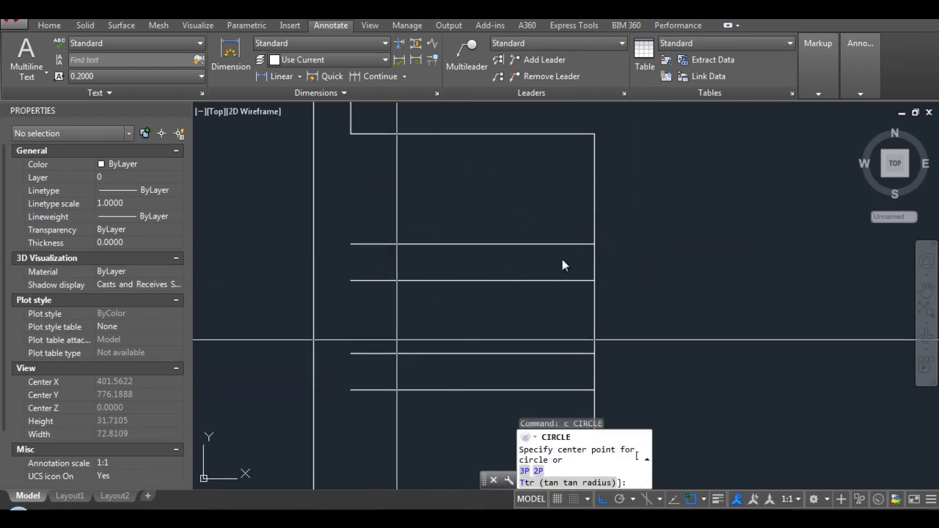
Draw a circle spanning the outer slot lines and move it by its left quadrant to the guide line
click(594, 318)
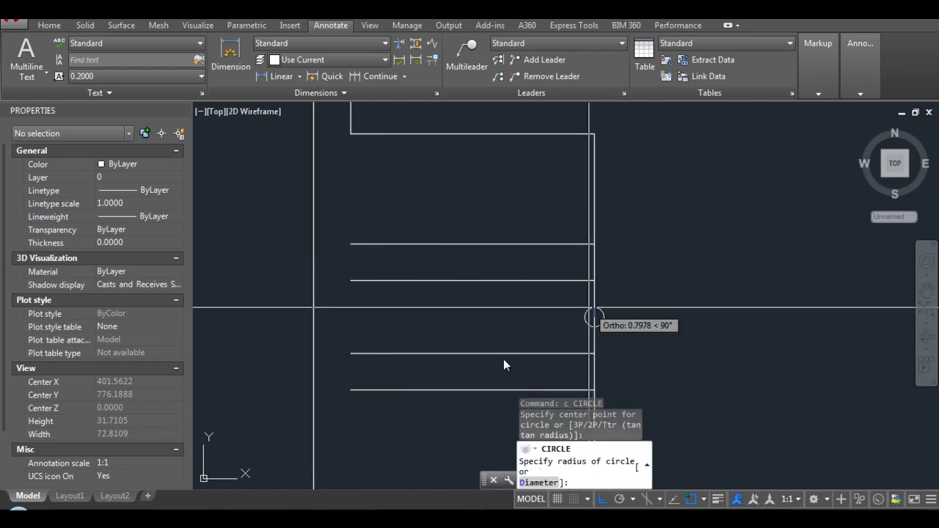
click(595, 244)
text(m)
key(Return)
click(529, 295)
key(Return)
click(521, 317)
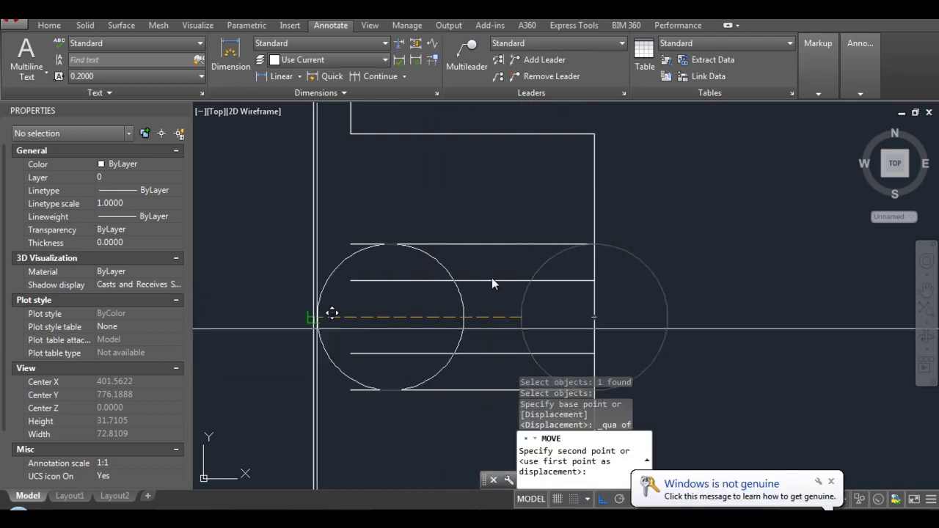
click(314, 317)
key(Escape)
Trim the circle into a rounded slot end
click(548, 379)
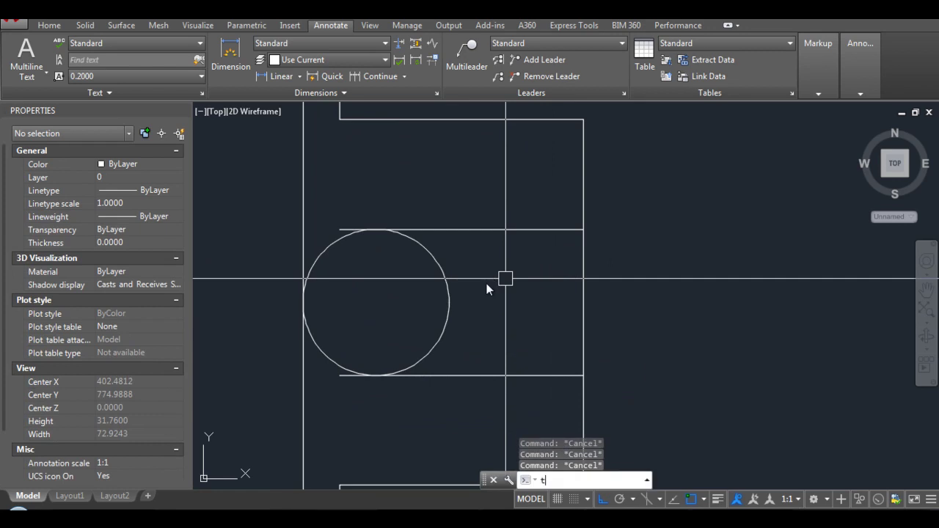
key(Escape)
text(tr)
key(Return)
key(Return)
scroll(442, 273, up, 3)
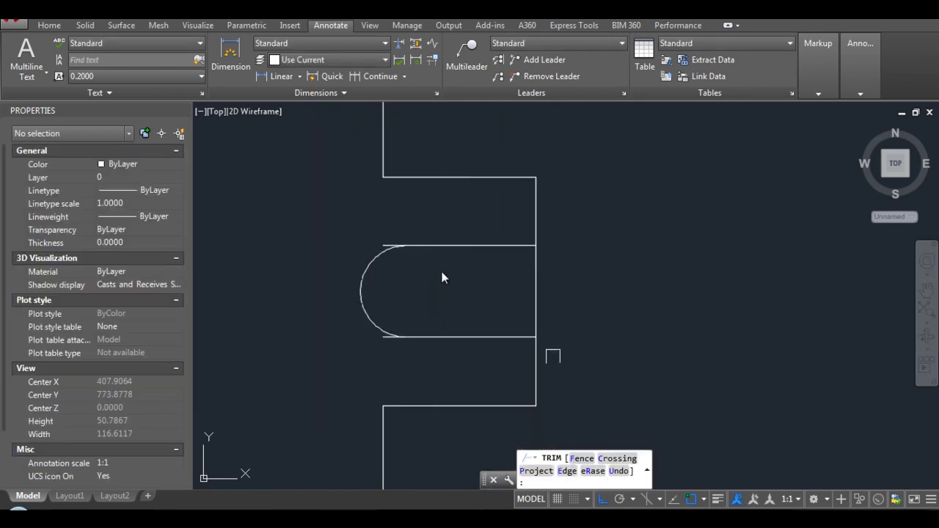
scroll(528, 353, down, 4)
key(Escape)
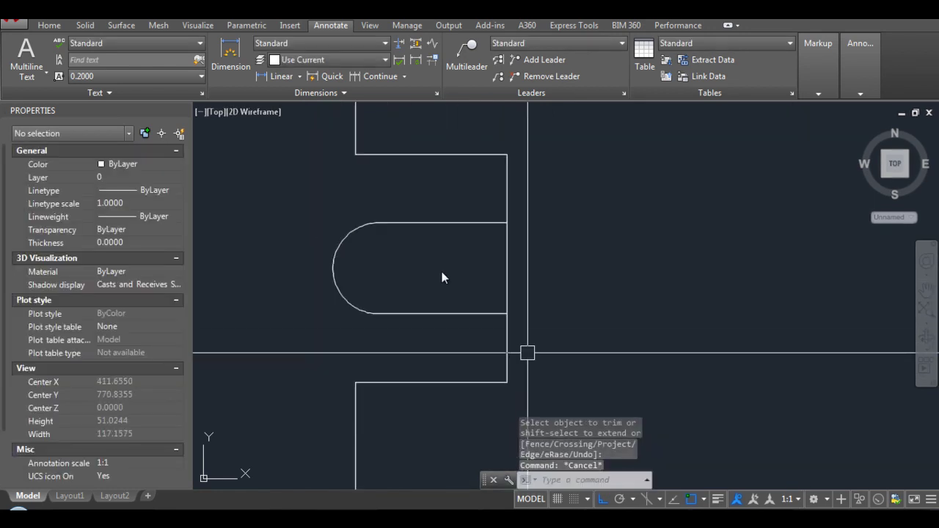
Fillet the corner between the right vertical line and the slot line at radius 3
text(f)
key(Return)
text(r)
key(Return)
text(3)
key(Return)
scroll(488, 191, down, 2)
click(499, 290)
click(480, 309)
Fillet the two remaining corners at radius 3
key(Return)
click(420, 168)
click(403, 138)
key(Return)
click(448, 309)
click(404, 338)
text(tr)
key(Return)
key(Escape)
key(Escape)
key(Escape)
scroll(552, 276, down, 3)
scroll(541, 269, up, 2)
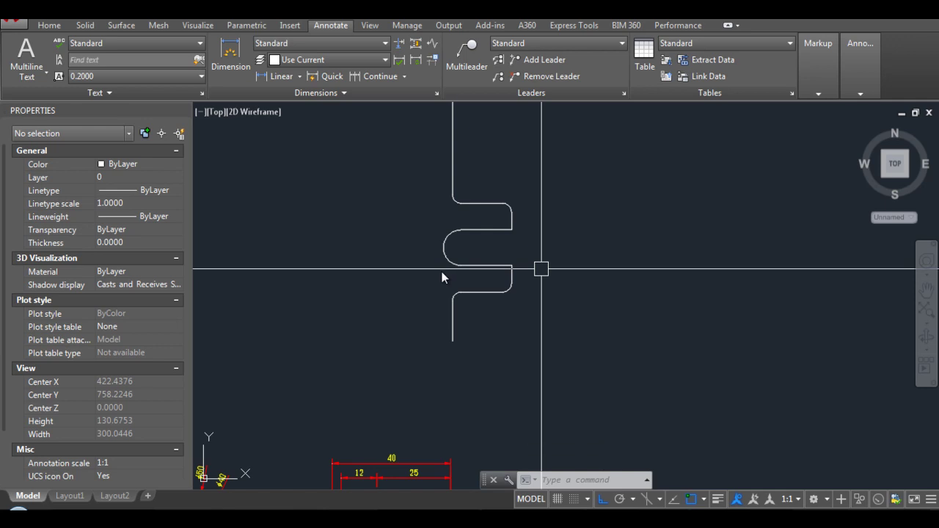
Start an OFFSET and then cancel it without changing the drawing
text(o)
key(Return)
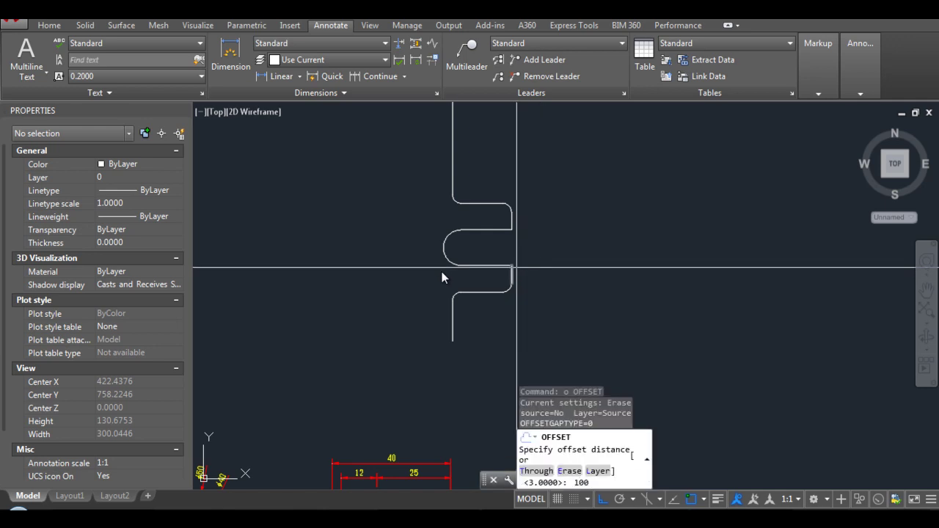
key(Return)
scroll(442, 275, down, 2)
key(Escape)
scroll(442, 275, down, 2)
Window-select the drawing objects for a MOVE, then cancel the move
text(m)
key(Return)
drag(441, 312, 569, 385)
key(Return)
click(488, 347)
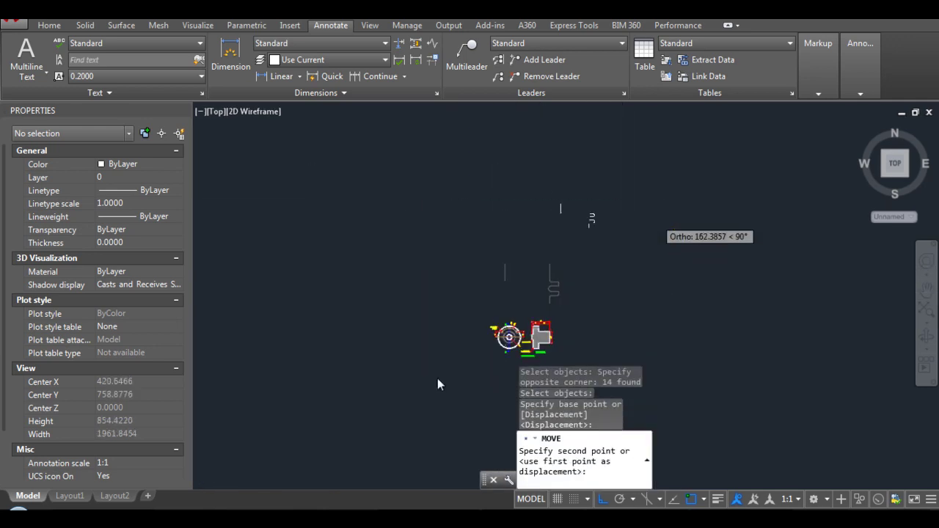
key(Escape)
key(Escape)
key(Escape)
scroll(397, 205, up, 3)
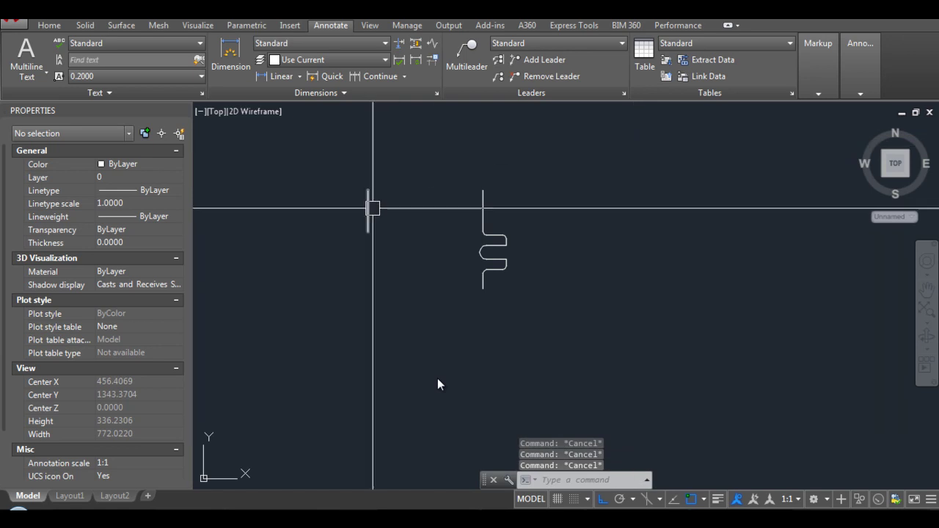
Stretch the short vertical line's endpoint far away to make it a long line
click(368, 212)
click(367, 193)
scroll(367, 198, up, 3)
scroll(371, 206, down, 3)
scroll(377, 220, down, 3)
click(444, 315)
key(Escape)
key(Escape)
key(Escape)
scroll(484, 345, down, 2)
scroll(460, 371, down, 3)
Use MATCHPROP to give the lengthened line the orange centreline properties
text(ma)
key(Return)
scroll(477, 408, up, 5)
click(505, 262)
scroll(476, 408, down, 8)
key(Escape)
key(Escape)
key(Escape)
scroll(476, 411, up, 2)
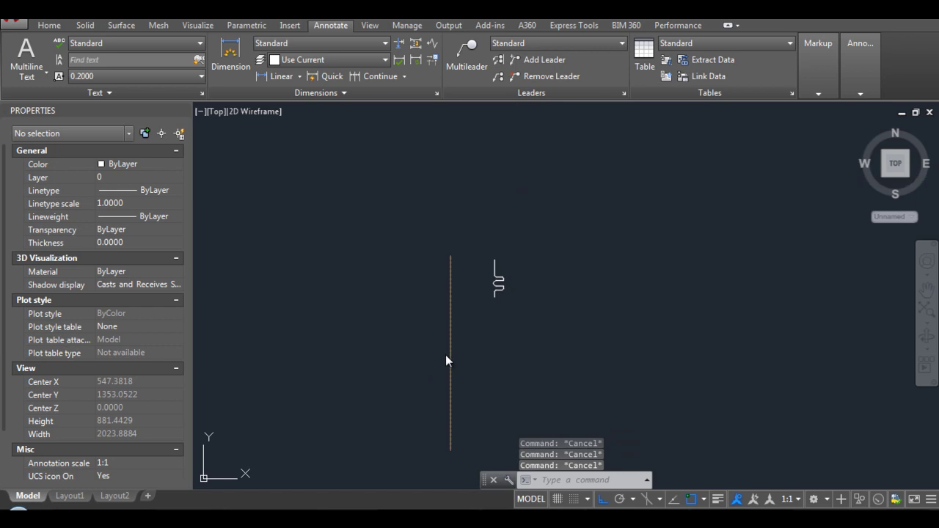
Mirror the spring-shaped slotted profile about the orange line, keeping the original
text(mi)
key(Return)
click(499, 279)
key(Return)
click(451, 257)
click(457, 219)
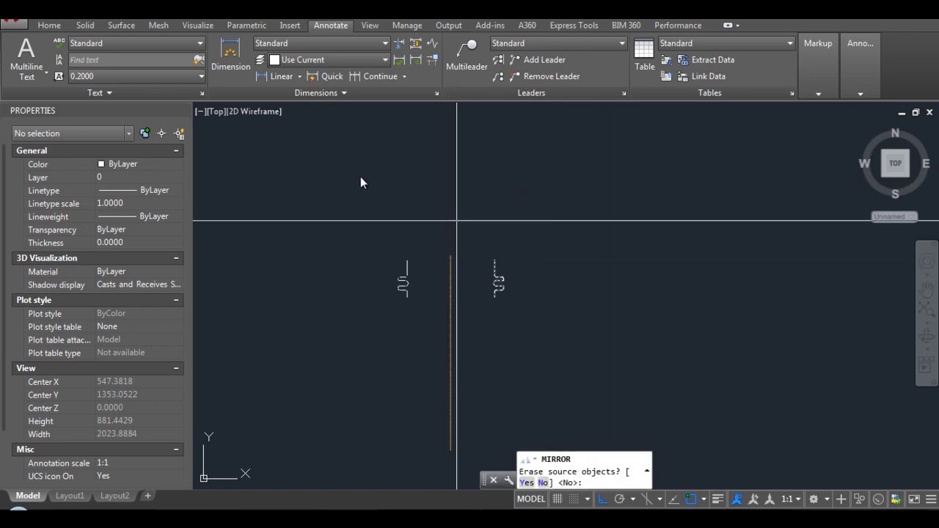
key(Return)
scroll(451, 283, up, 2)
Abandon an erase and start a new LINE command
text(e)
key(Escape)
key(Escape)
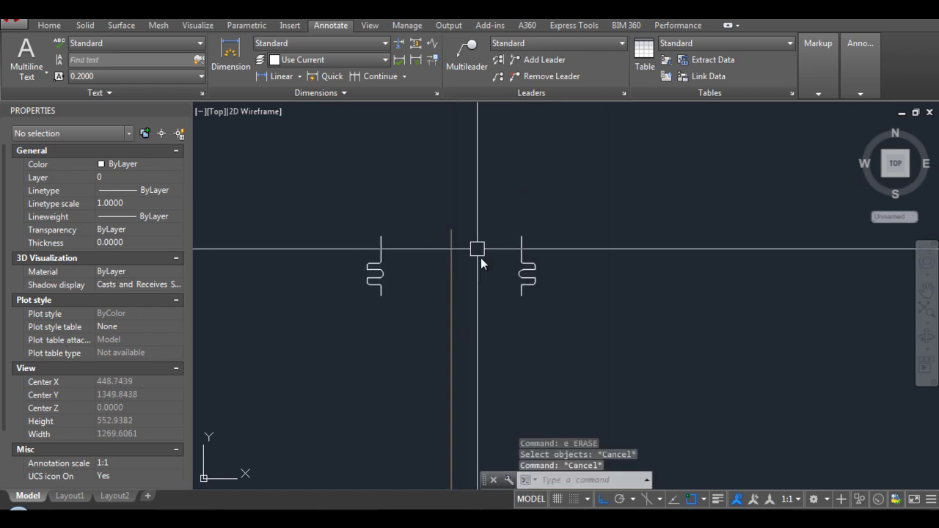
scroll(321, 250, up, 2)
text(l)
key(Return)
Draw a horizontal line across the slot end
scroll(433, 288, up, 5)
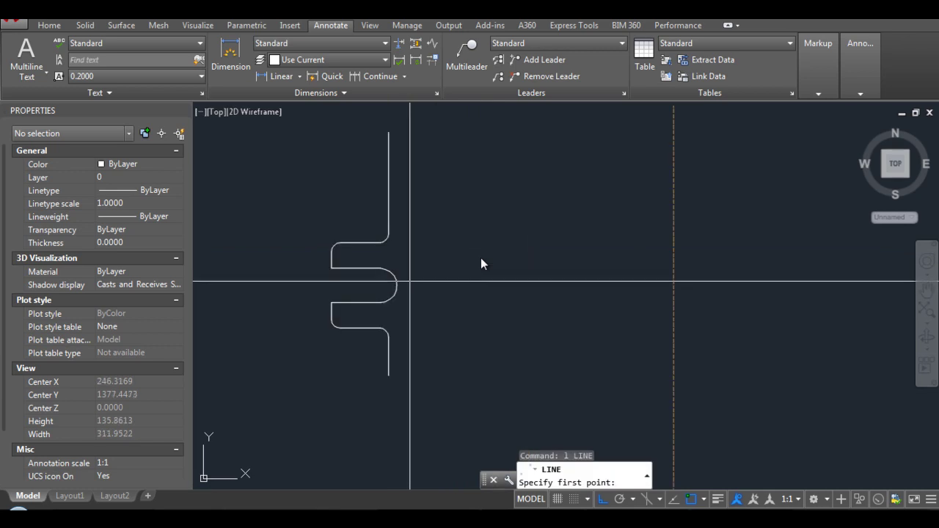
click(341, 284)
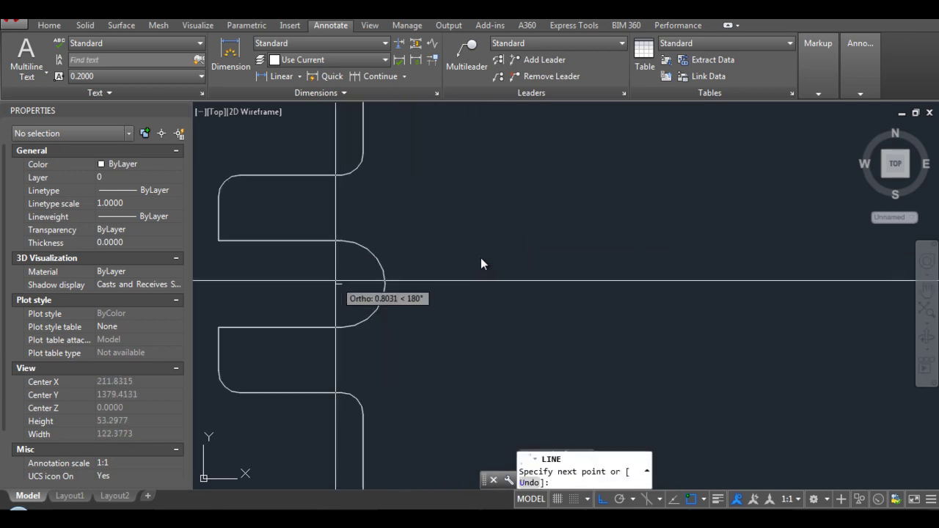
click(507, 284)
key(Return)
Move the horizontal line to the left
text(m)
key(Return)
click(424, 284)
Draw a short segment below the horizontal line
key(Return)
click(424, 284)
click(341, 284)
text(l)
Select an object beside the slot end and pick a base point to move it
key(Return)
scroll(476, 290, down, 2)
click(476, 289)
click(506, 298)
key(Escape)
key(Escape)
key(Escape)
scroll(540, 301, up, 2)
text(m)
key(Return)
scroll(547, 279, up, 2)
click(548, 279)
Draw a circle snapped to the slot arc's centre, then attempt a trim and cancel
key(Return)
click(547, 275)
text(c)
key(Return)
shift+right_click(352, 165)
click(388, 335)
click(378, 221)
click(407, 220)
text(tr)
key(Return)
key(Return)
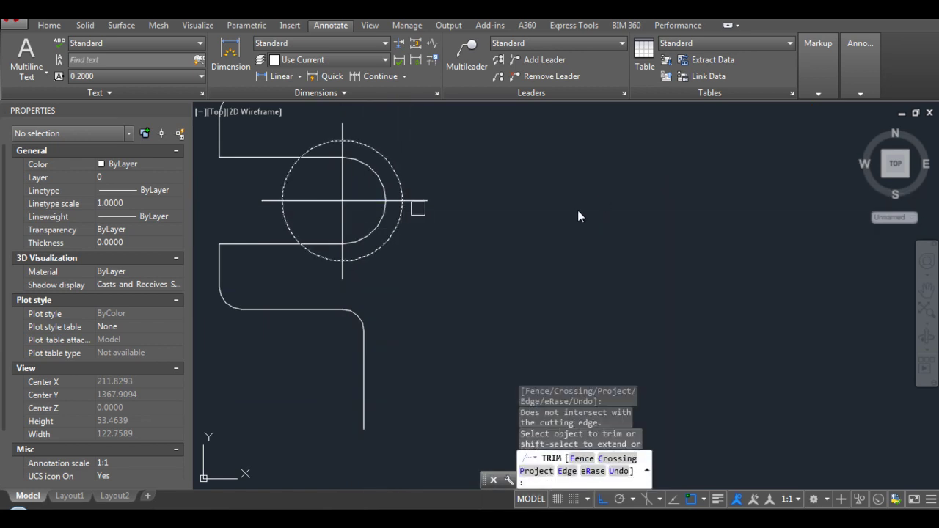
click(269, 201)
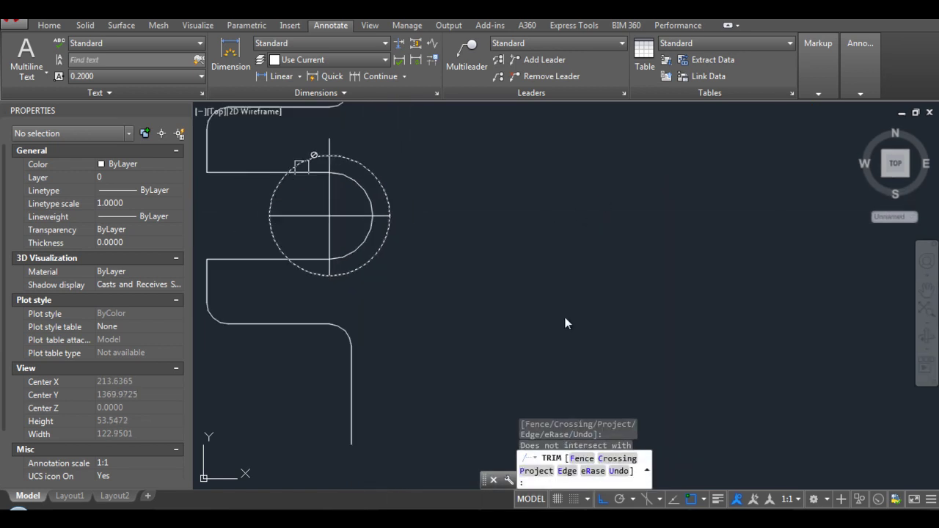
scroll(345, 121, up, 2)
key(Escape)
key(Escape)
scroll(539, 287, down, 3)
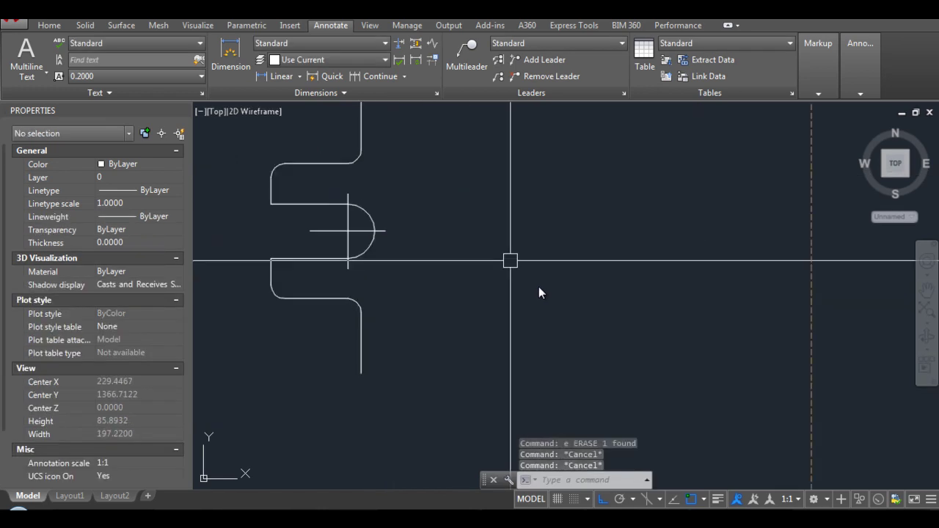
Use MATCHPROP from the orange centreline to make the centre mark lines orange
text(ma)
key(Return)
click(814, 276)
scroll(356, 231, up, 2)
scroll(447, 287, down, 2)
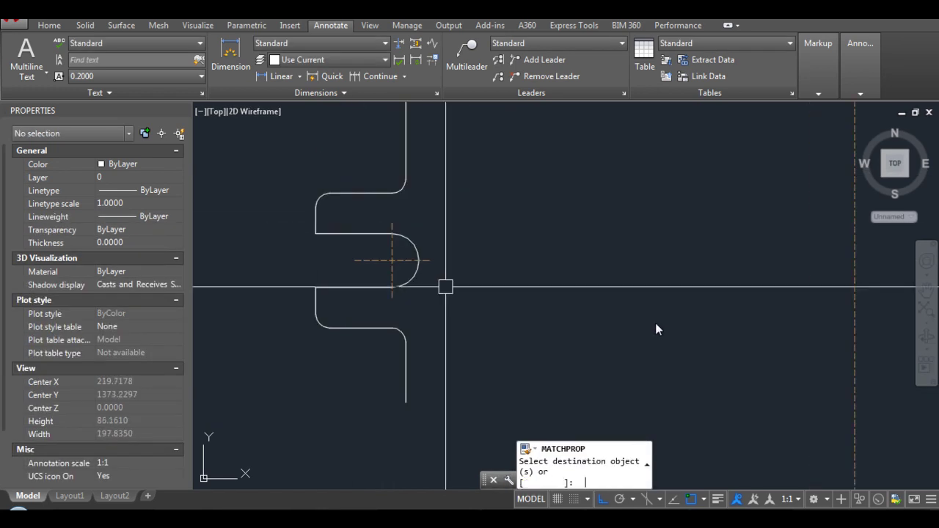
scroll(470, 293, down, 1)
key(Escape)
key(Escape)
key(Escape)
Start a line near the lower arc, cancel it, and check a vertical line
text(l)
key(Return)
scroll(631, 330, up, 2)
click(426, 280)
scroll(425, 281, up, 2)
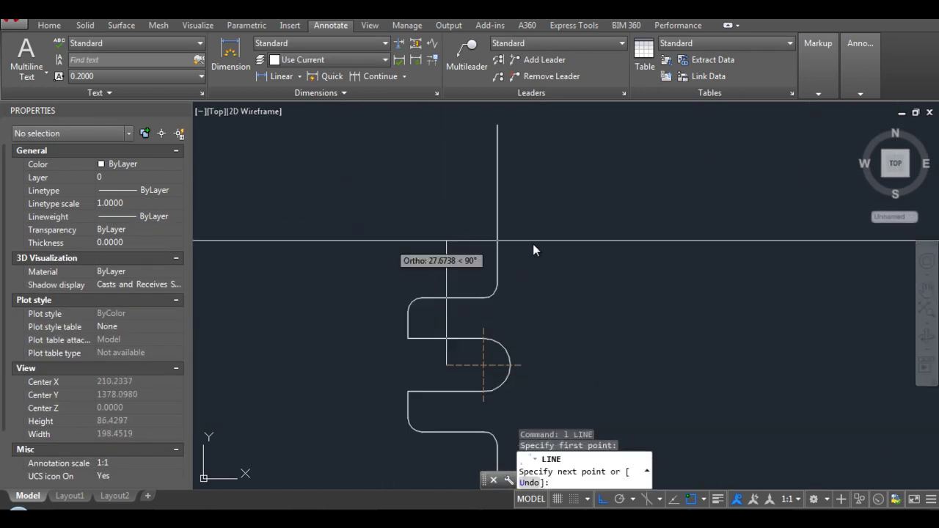
scroll(514, 242, down, 5)
scroll(617, 253, up, 2)
scroll(308, 254, up, 2)
key(Escape)
key(Escape)
key(Escape)
click(308, 254)
key(Escape)
scroll(400, 292, down, 1)
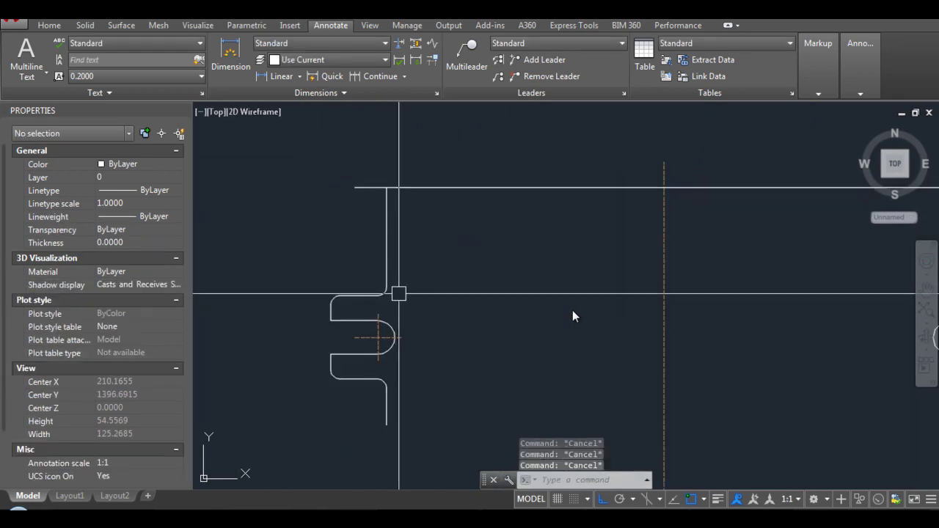
Fillet both top corners of the profile with radius 10
text(f r 10)
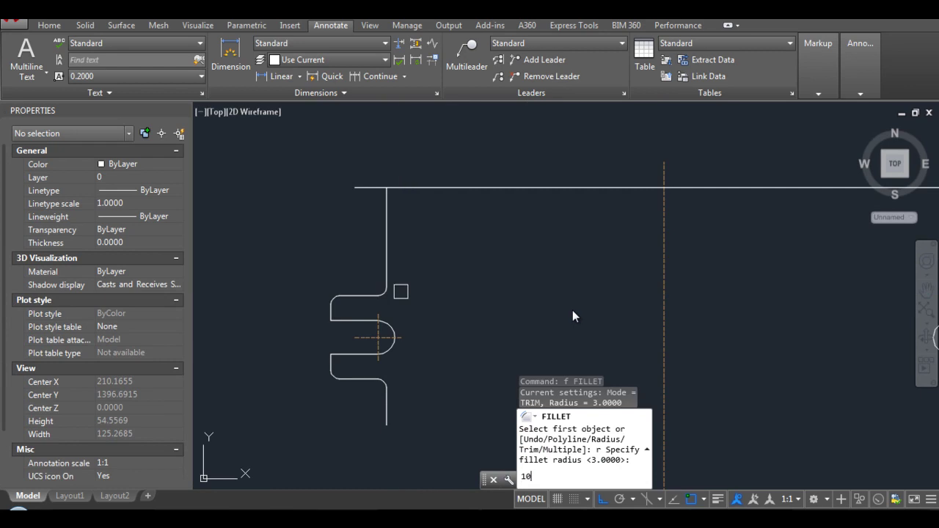
key(Return)
scroll(632, 243, down, 2)
scroll(727, 217, up, 1)
click(720, 234)
click(680, 206)
key(space)
click(396, 206)
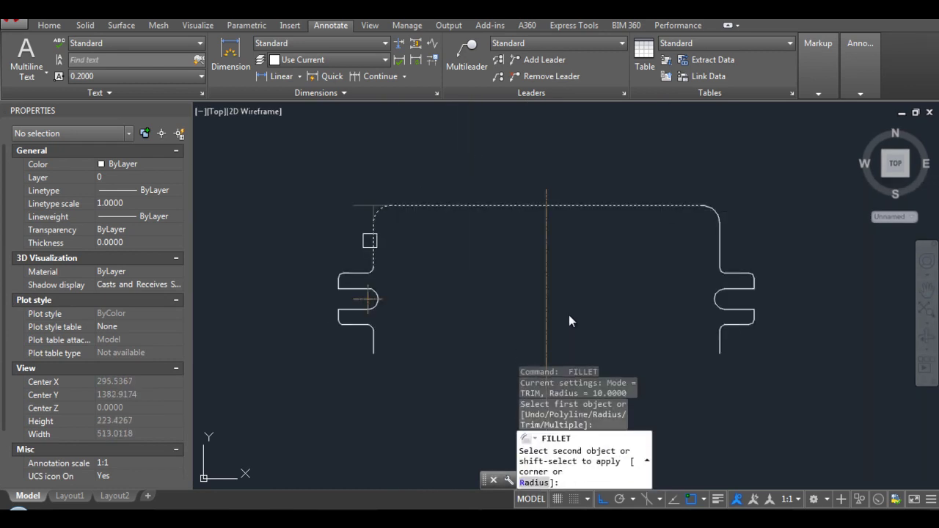
click(373, 237)
key(Escape)
key(Escape)
key(Escape)
scroll(418, 202, up, 3)
Mirror the left slot centre mark about the centreline, keeping the original
text(mi)
click(426, 189)
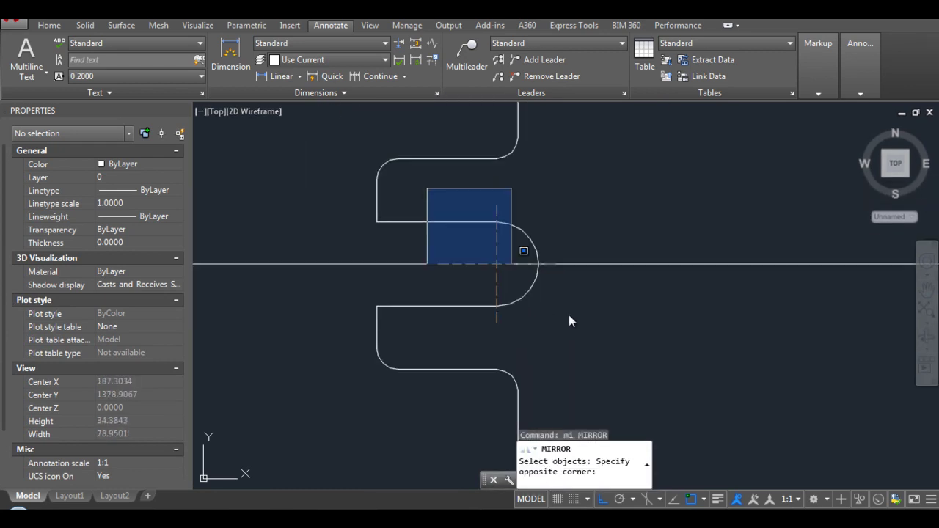
click(645, 327)
key(Return)
scroll(569, 315, down, 2)
click(570, 222)
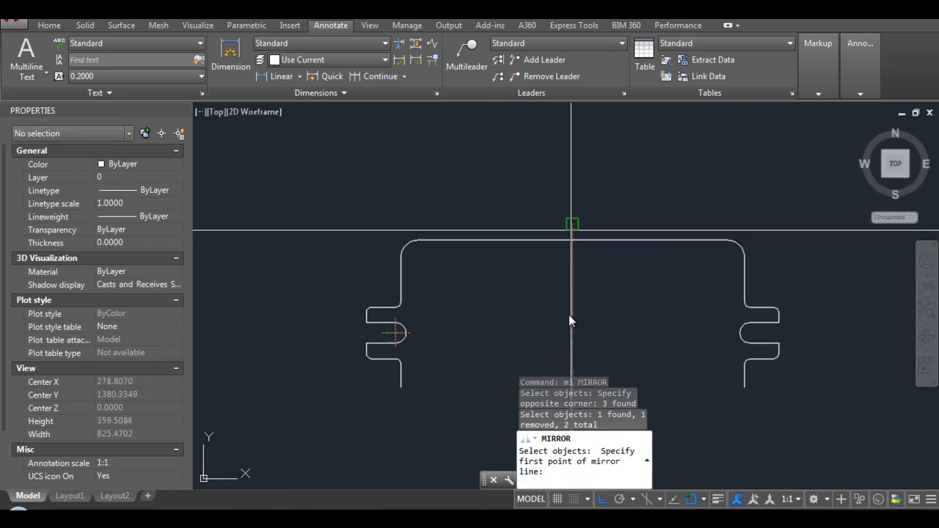
click(559, 185)
key(Return)
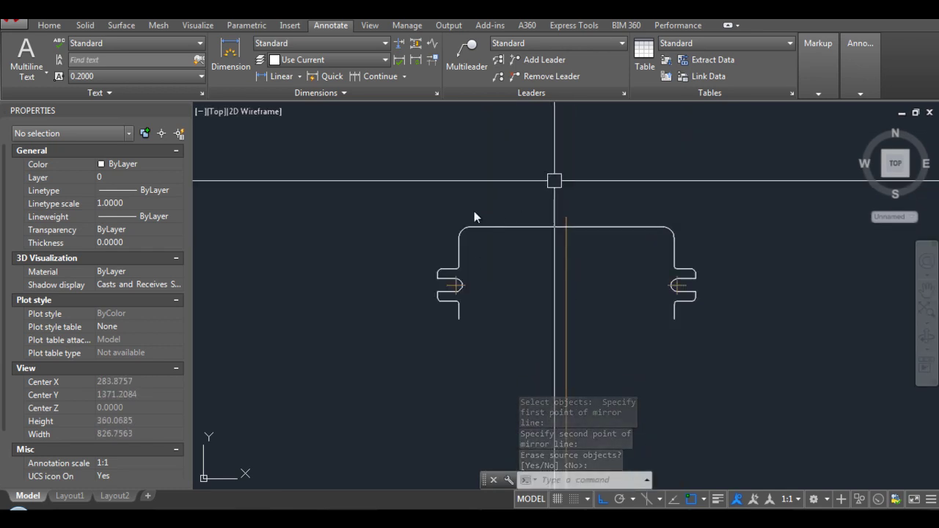
Start an OFFSET of the top edge with distance 25
scroll(465, 302, down, 2)
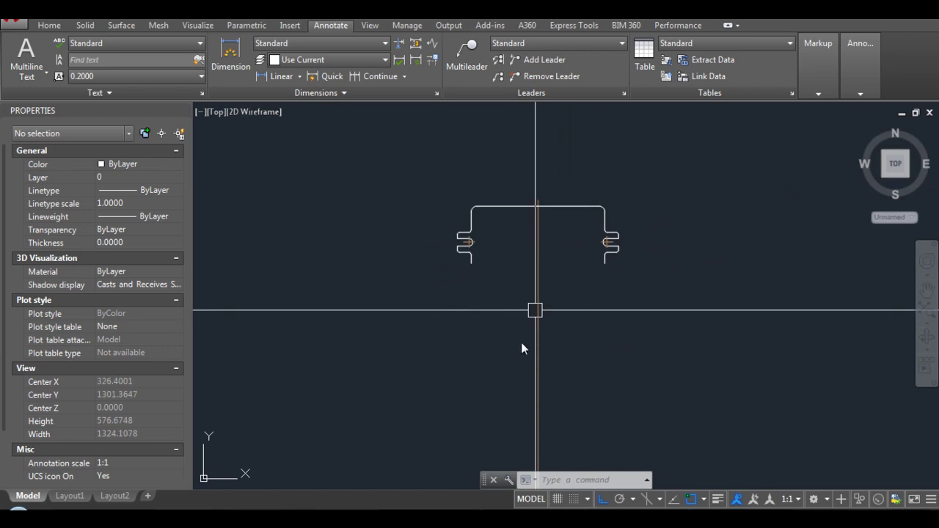
scroll(507, 199, up, 2)
text(o)
key(Return)
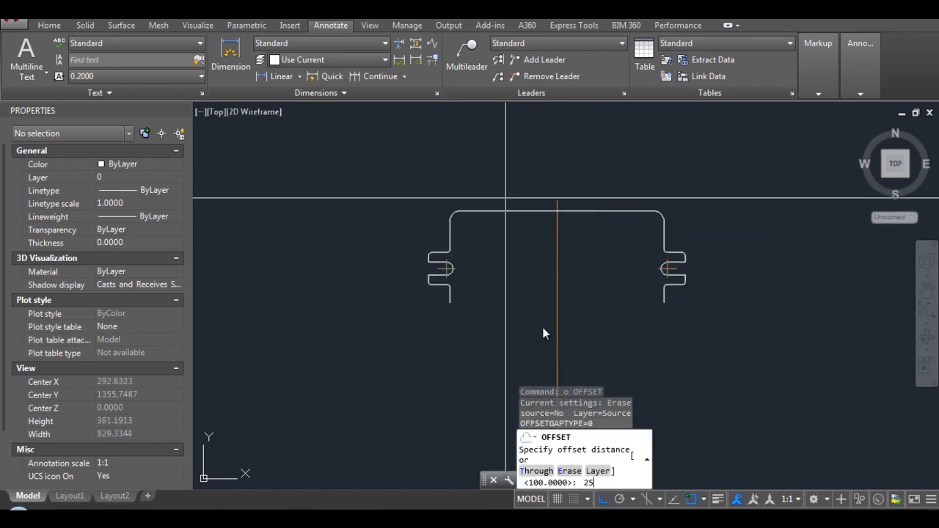
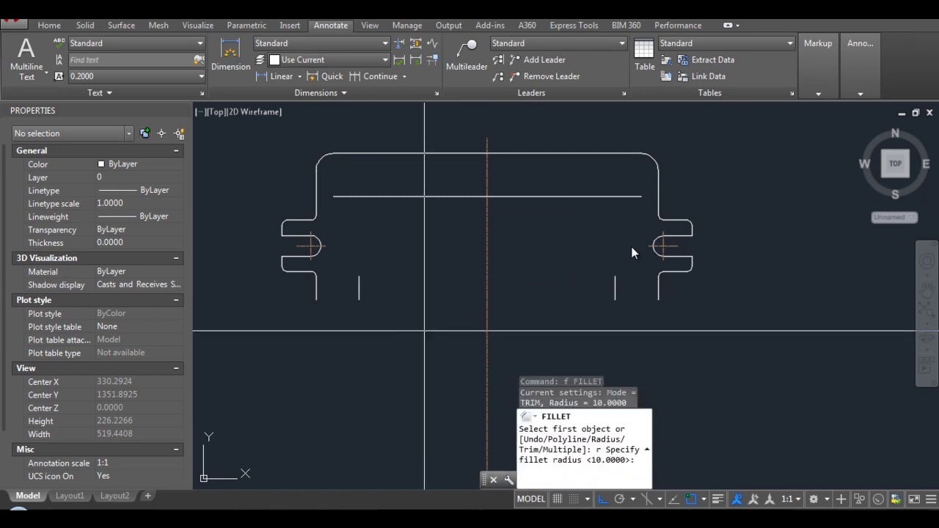
Fillet both top outer corners of the half frame with a radius of 3
text(3)
key(Return)
click(365, 280)
click(436, 197)
key(Return)
click(604, 197)
scroll(638, 277, down, 1)
scroll(619, 273, down, 3)
key(Escape)
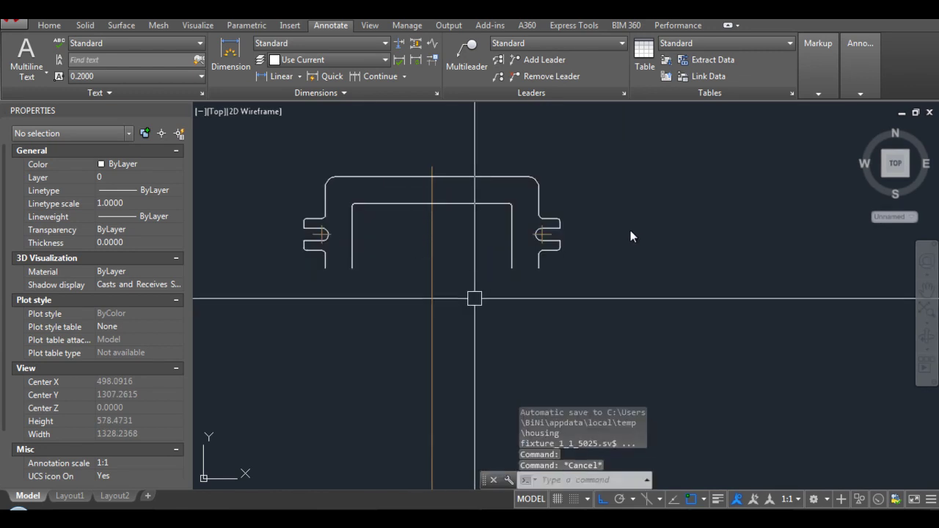
key(Escape)
key(Escape)
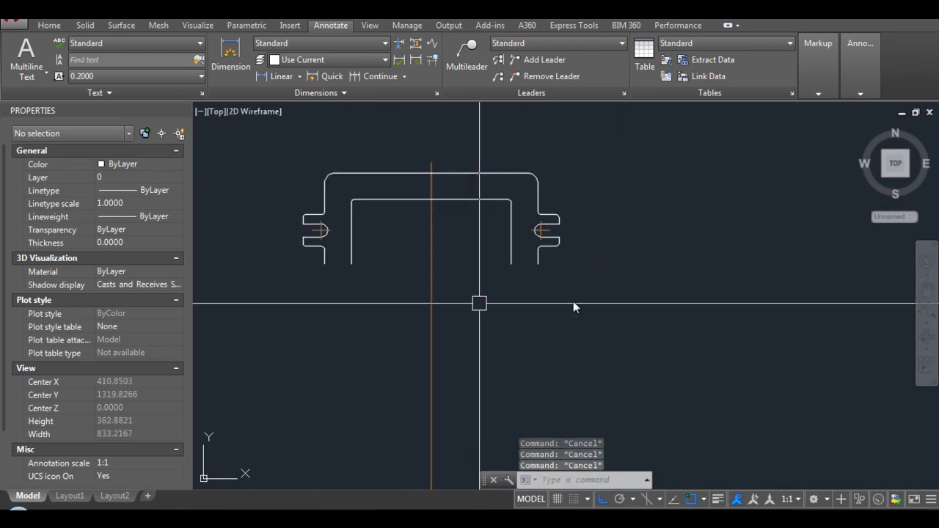
Draw a horizontal line 330/2 long beneath the half frame
scroll(576, 304, up, 3)
text(l)
key(Return)
scroll(563, 297, up, 5)
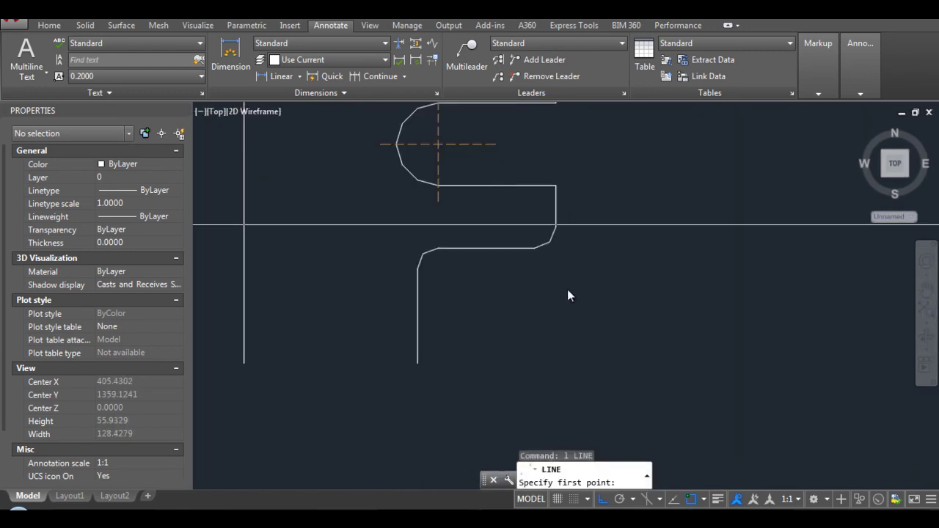
scroll(558, 292, down, 3)
click(469, 286)
scroll(469, 286, up, 2)
scroll(469, 286, up, 2)
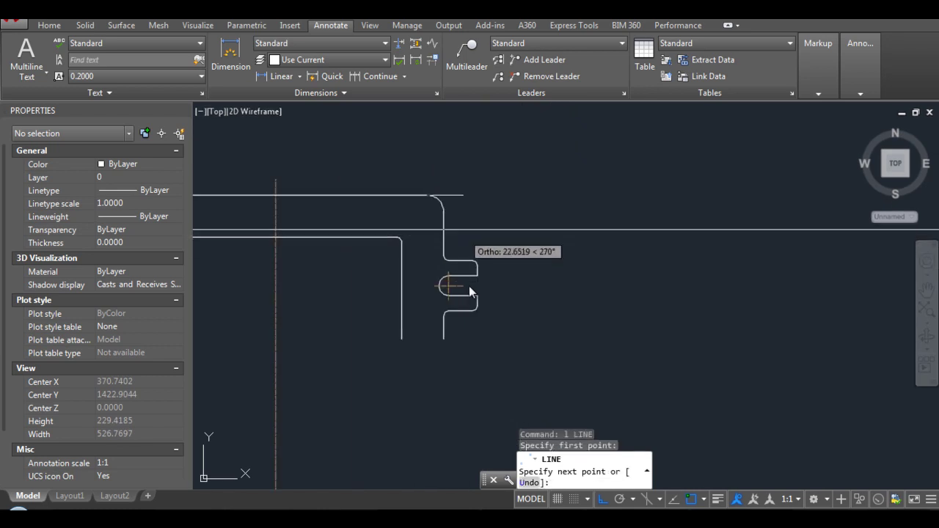
scroll(470, 288, down, 1)
scroll(470, 288, down, 2)
text(330/2)
key(Return)
scroll(469, 286, down, 1)
scroll(469, 287, up, 1)
scroll(469, 285, up, 1)
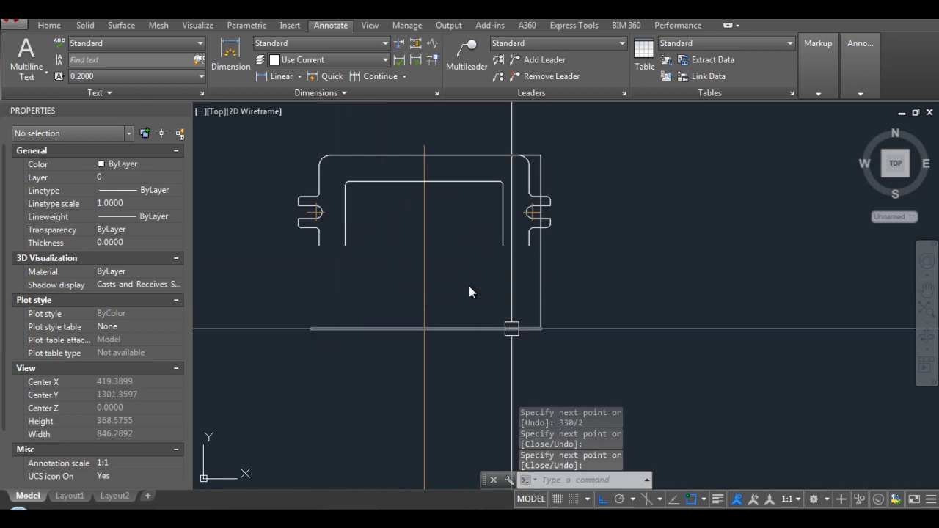
key(Escape)
key(Escape)
key(Escape)
scroll(382, 268, up, 3)
scroll(382, 268, down, 2)
scroll(411, 294, down, 1)
Match the new line's properties to the orange centre line
text(ma)
key(Return)
click(456, 311)
click(486, 358)
scroll(444, 231, down, 2)
key(Escape)
text(mi)
key(Return)
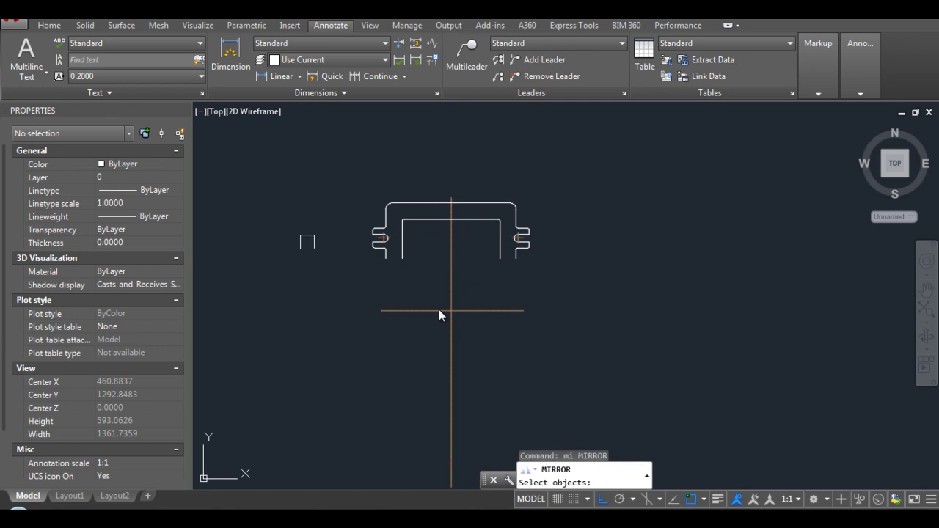
Mirror the half frame about the centre line, keeping the original
click(335, 183)
click(593, 294)
key(Return)
click(524, 311)
click(635, 312)
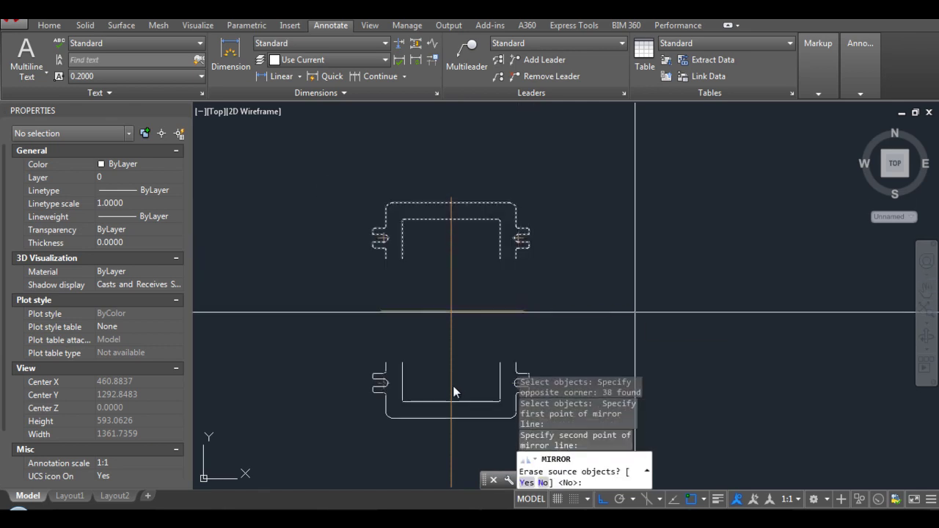
key(Return)
Join the split right and left side lines into single lines
text(j)
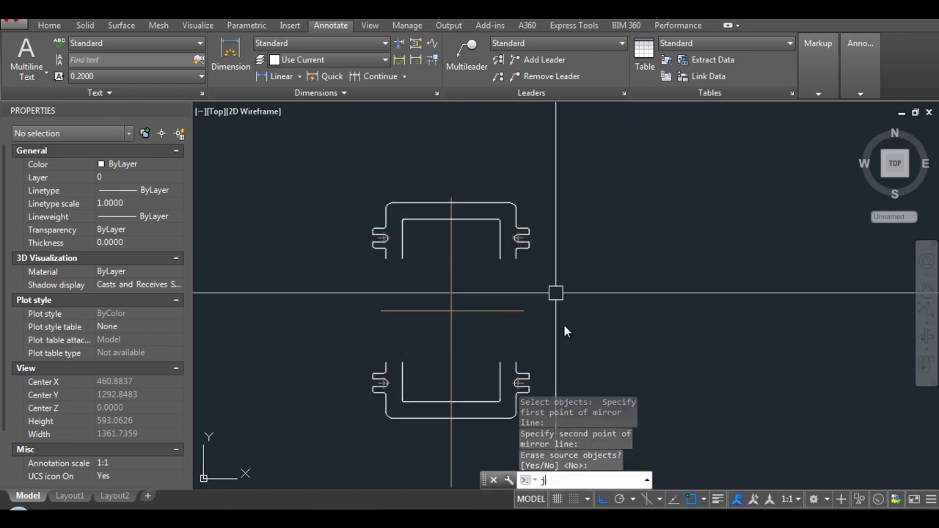
key(Return)
scroll(555, 293, up, 3)
click(555, 393)
key(Return)
key(Return)
click(512, 356)
key(Return)
key(Return)
click(357, 396)
scroll(589, 309, down, 2)
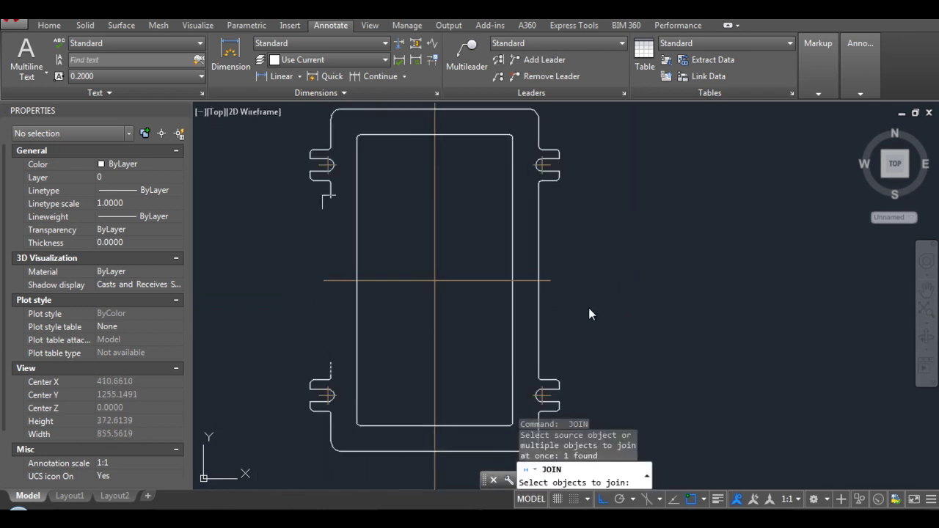
key(Return)
key(Escape)
key(Escape)
scroll(589, 309, down, 3)
Attempt to break the centre line, then cancel the break
text(br)
key(Return)
scroll(396, 389, up, 3)
click(382, 384)
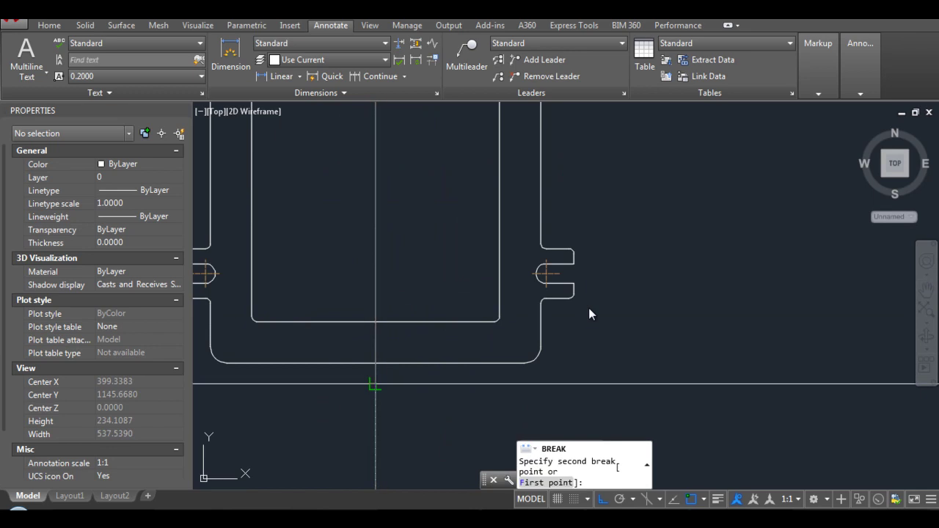
scroll(381, 384, down, 3)
key(Escape)
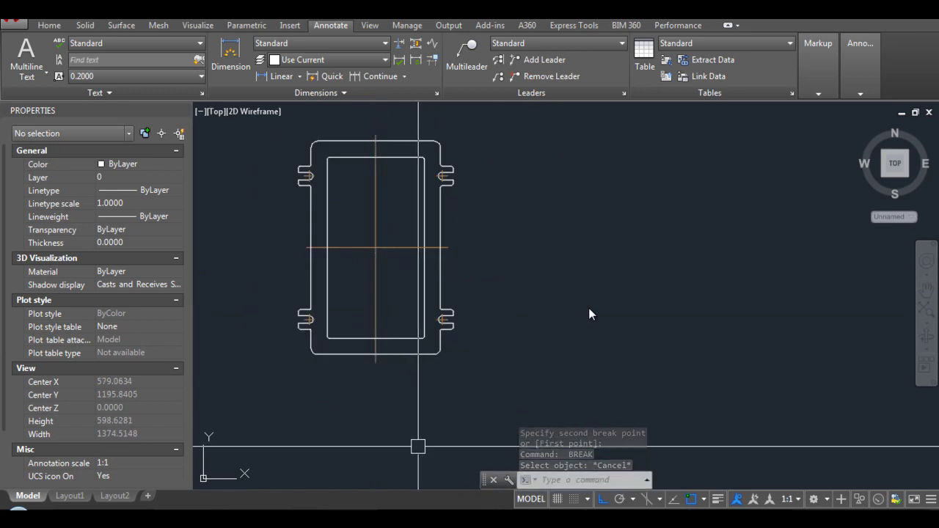
scroll(424, 244, down, 2)
scroll(424, 244, down, 1)
Select the frame's ByLayer objects with Quick Select, 64 items selected
click(325, 164)
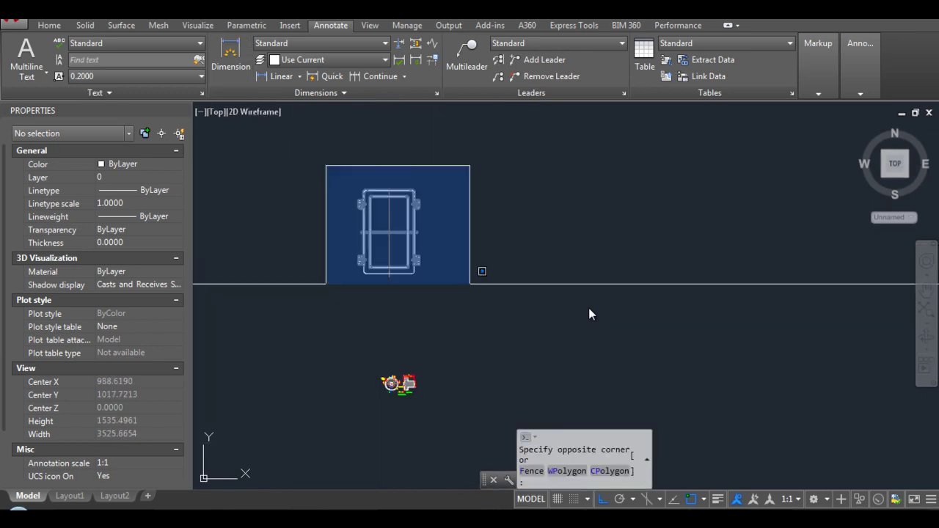
click(489, 302)
text(qselect)
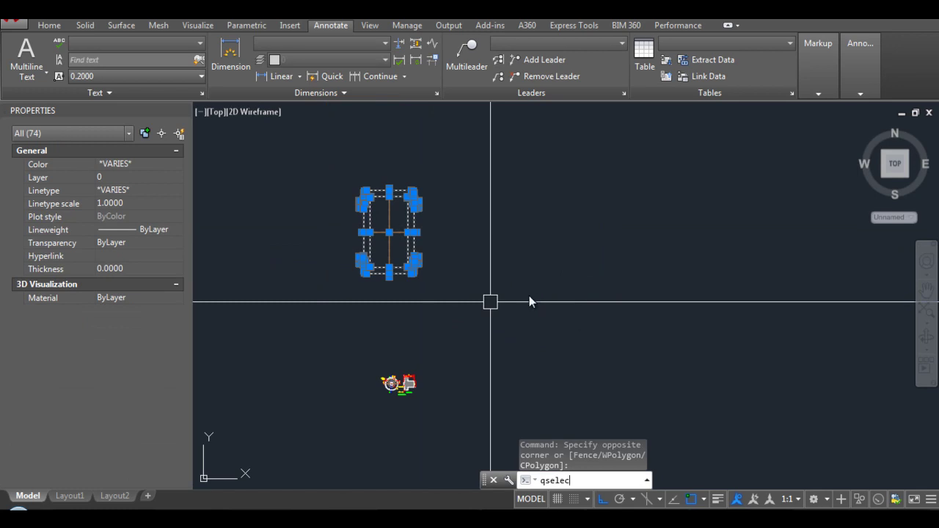
key(Return)
key(alt+Down)
key(Up)
key(Up)
key(Tab)
key(Home)
key(Return)
Copy the selected frame outline to the right
text(co)
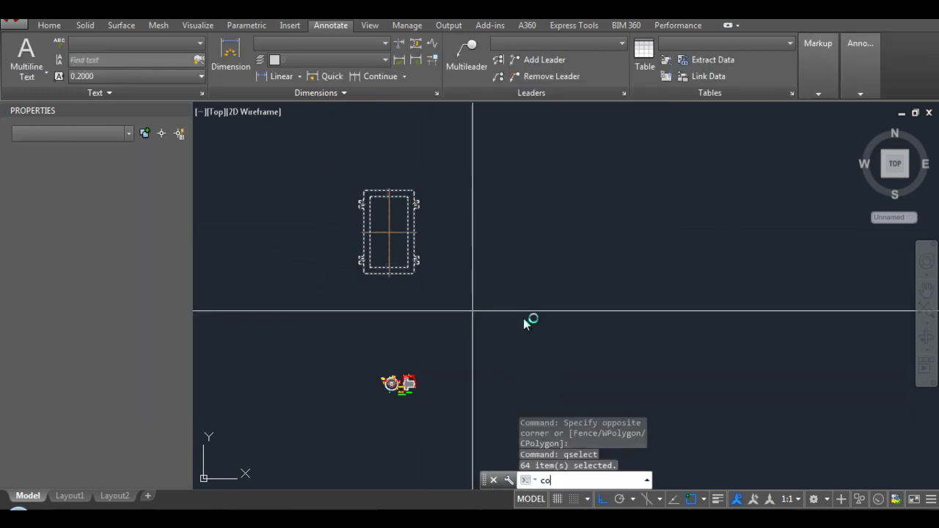
key(Return)
click(474, 311)
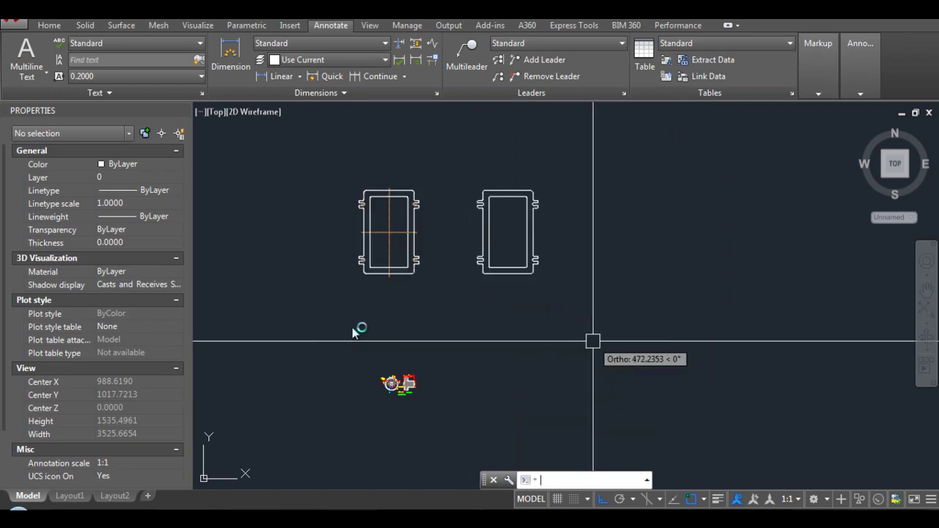
click(593, 342)
key(Escape)
key(Escape)
key(Escape)
scroll(579, 247, up, 2)
Press-pull the frame area of the right copy 12 units into a solid
text(bo)
key(Return)
key(Escape)
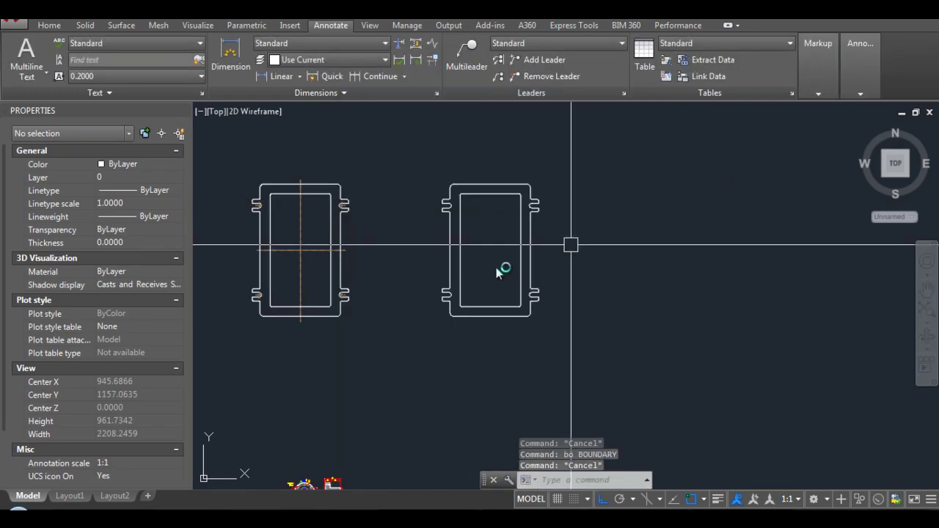
text(presspull)
key(Return)
scroll(507, 280, up, 2)
scroll(506, 281, up, 3)
click(454, 287)
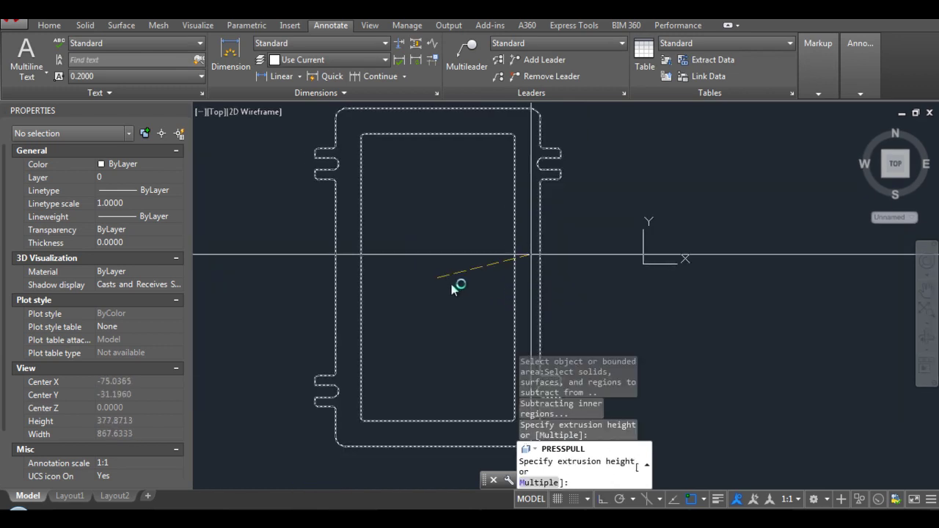
text(12)
key(Return)
scroll(424, 319, down, 3)
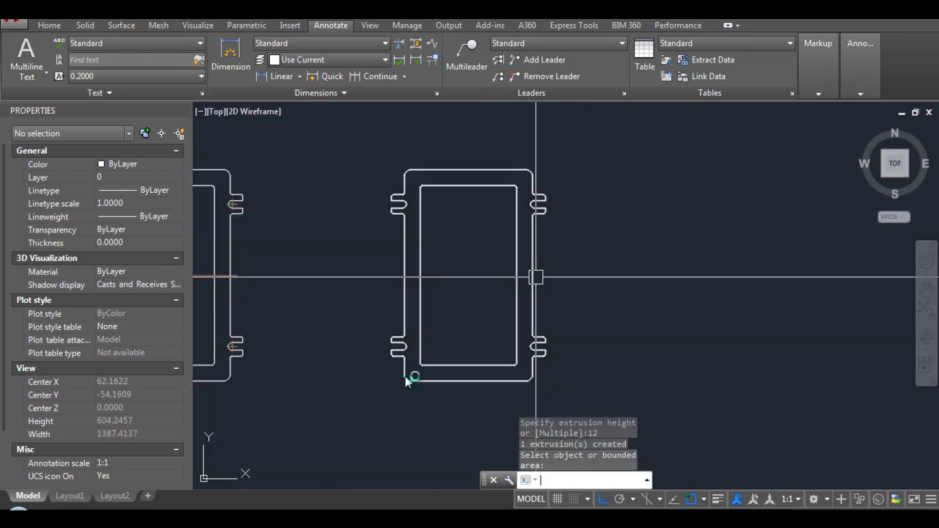
key(Escape)
Erase the leftover middle shape
click(405, 377)
scroll(630, 320, down, 3)
key(Escape)
key(Escape)
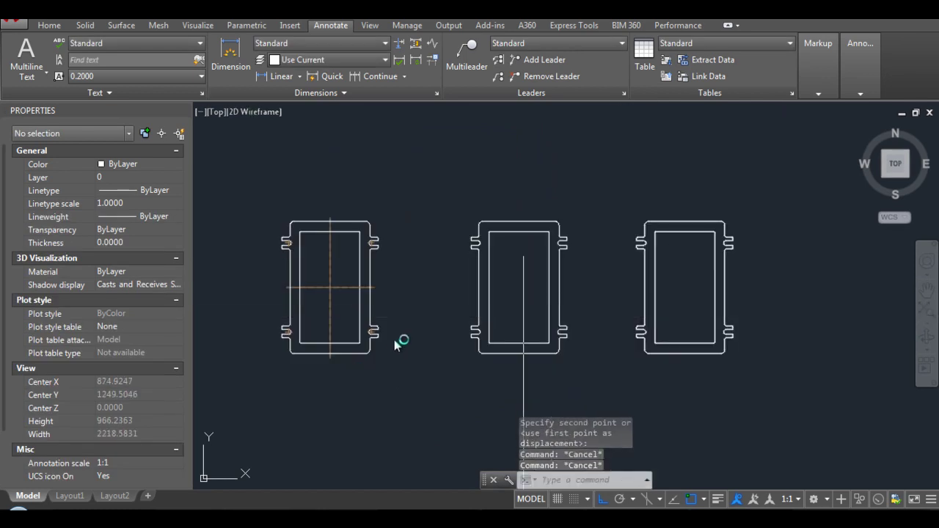
key(Escape)
scroll(521, 279, down, 2)
click(477, 228)
click(567, 323)
text(e)
key(Return)
key(Return)
Show the solid in SE Isometric with Realistic shading, zoomed to fit
click(278, 111)
click(309, 189)
middle_click(437, 407)
middle_click(437, 407)
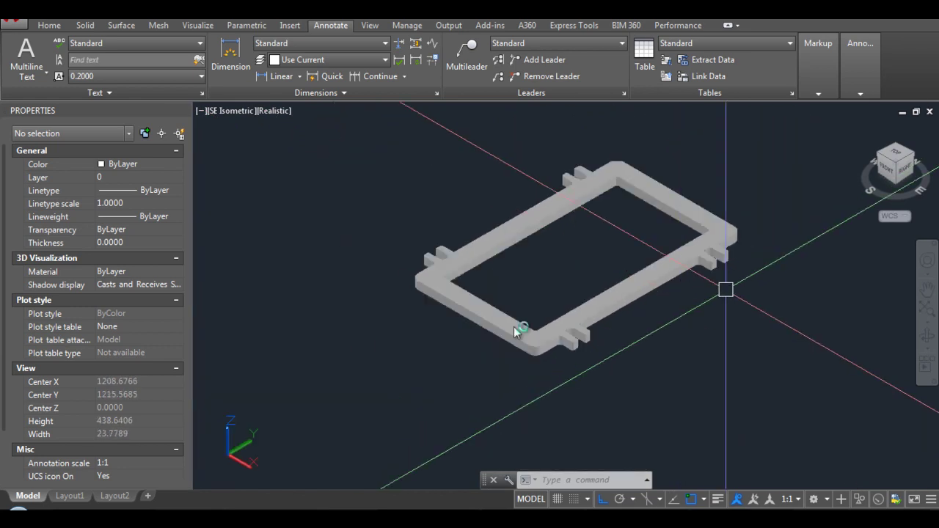
Set the SW isometric view and create a flatshot of the solid
text(-v)
key(Return)
text(sw)
key(Return)
text(flatshot)
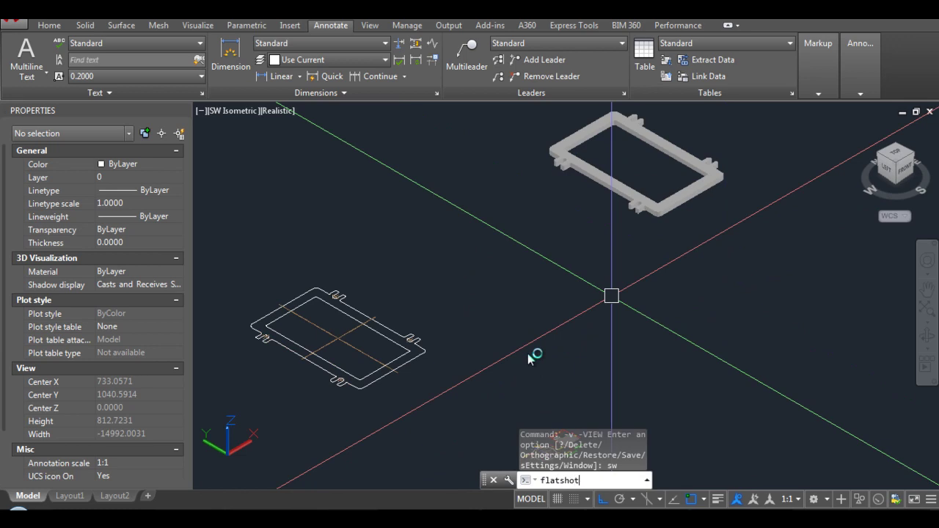
key(Return)
key(Return)
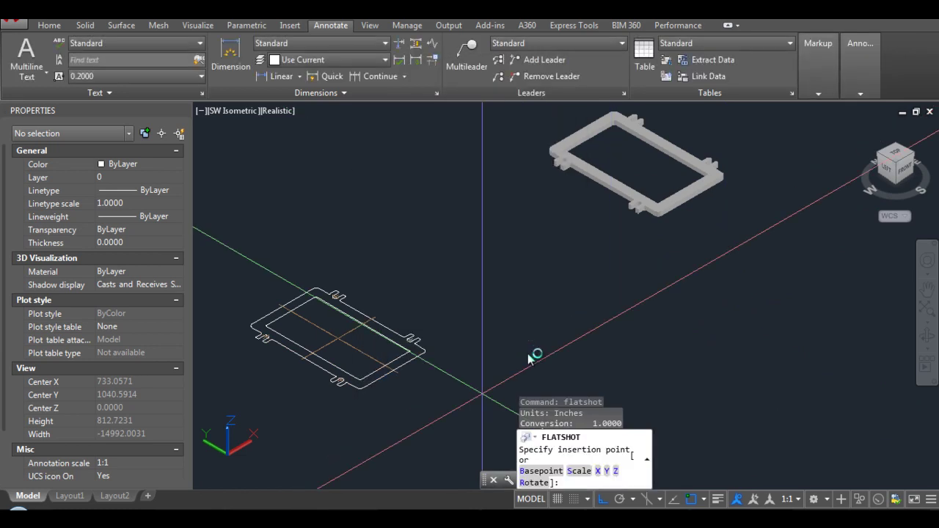
scroll(533, 357, down, 3)
scroll(532, 358, down, 2)
scroll(530, 360, down, 2)
key(Return)
key(Return)
key(Return)
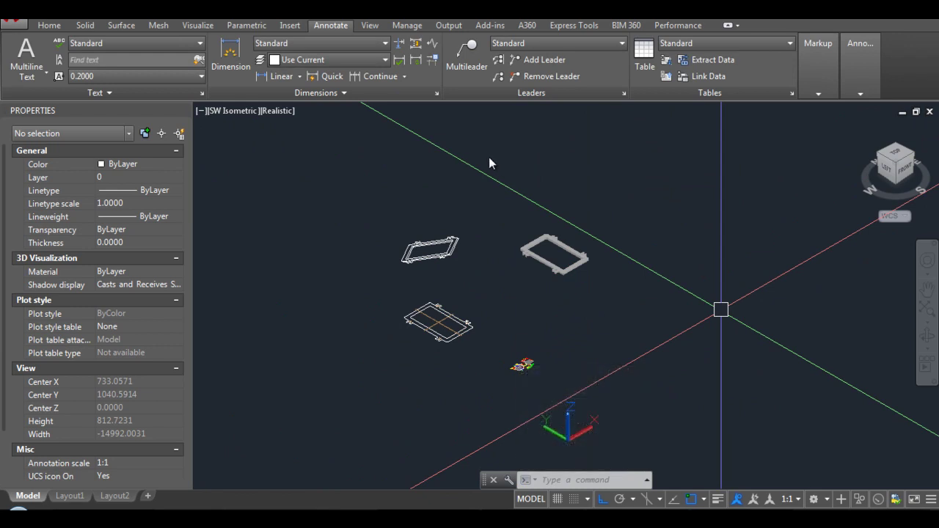
Switch to the Front view and create a second flatshot
text(-v)
key(Return)
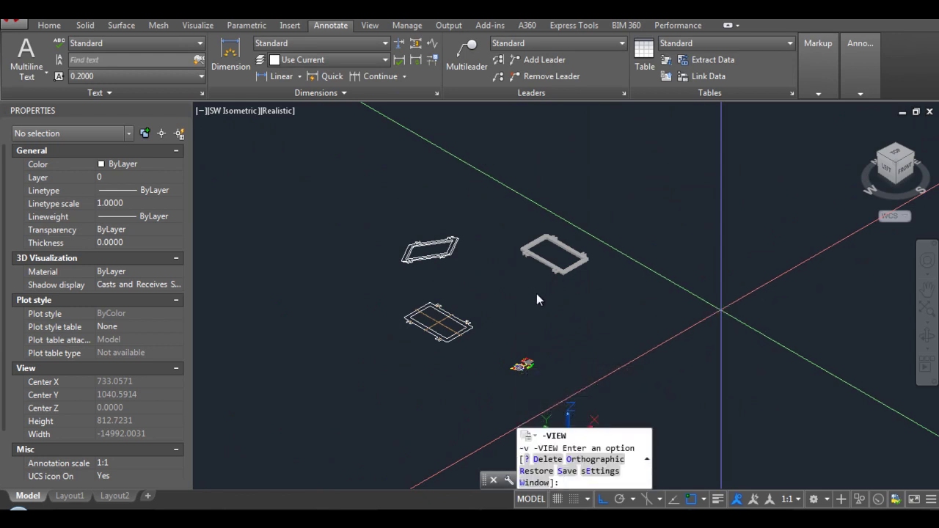
text(f)
key(Return)
text(flatshot)
key(Return)
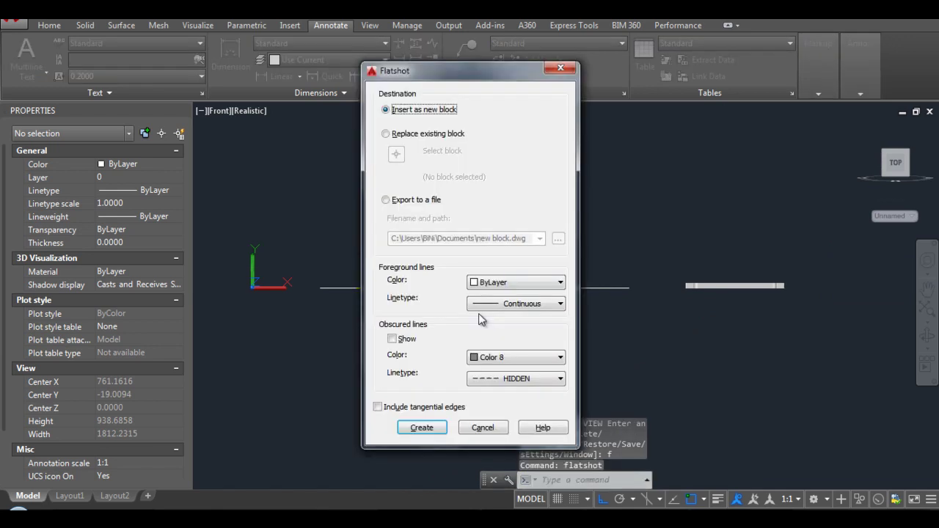
key(Return)
scroll(479, 286, down, 3)
Place the front flatshot block at default scale and rotation, then switch to Left view
scroll(478, 286, up, 1)
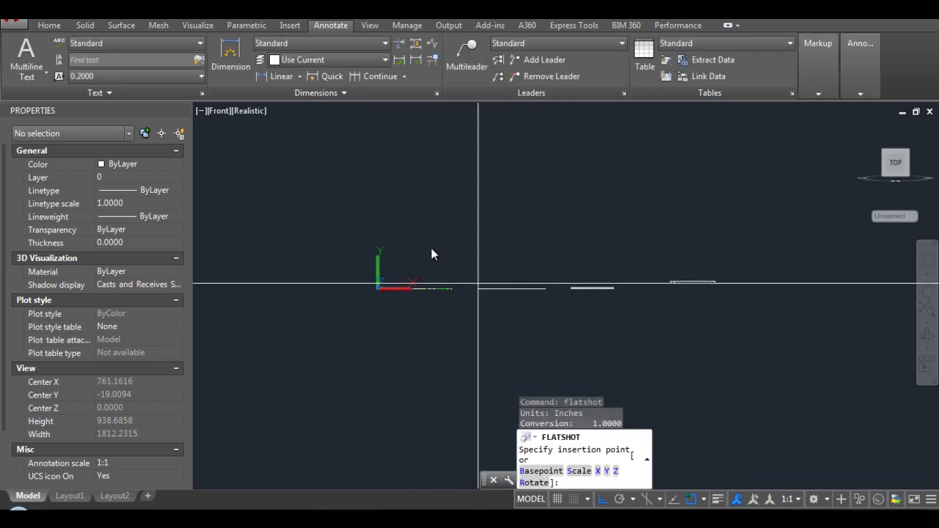
click(488, 228)
key(Return)
key(Return)
key(Return)
text(-v)
key(Return)
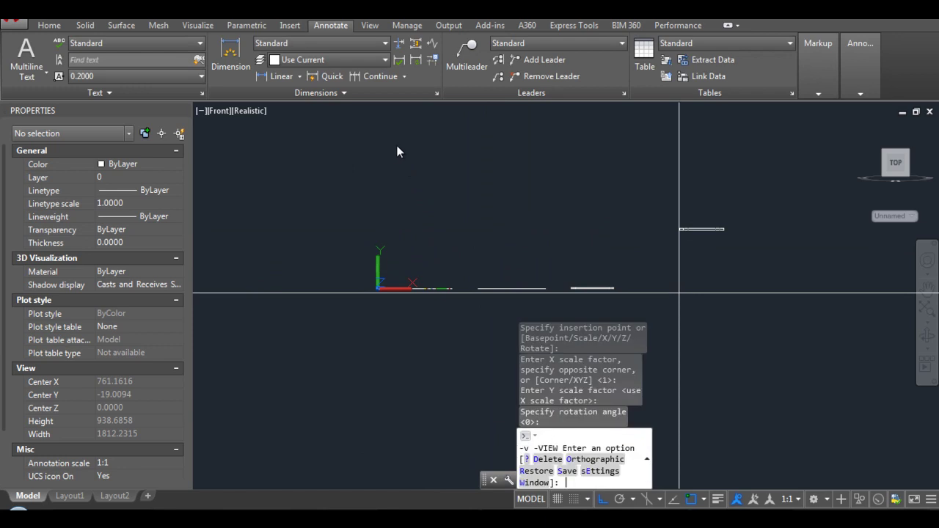
text(l)
key(Return)
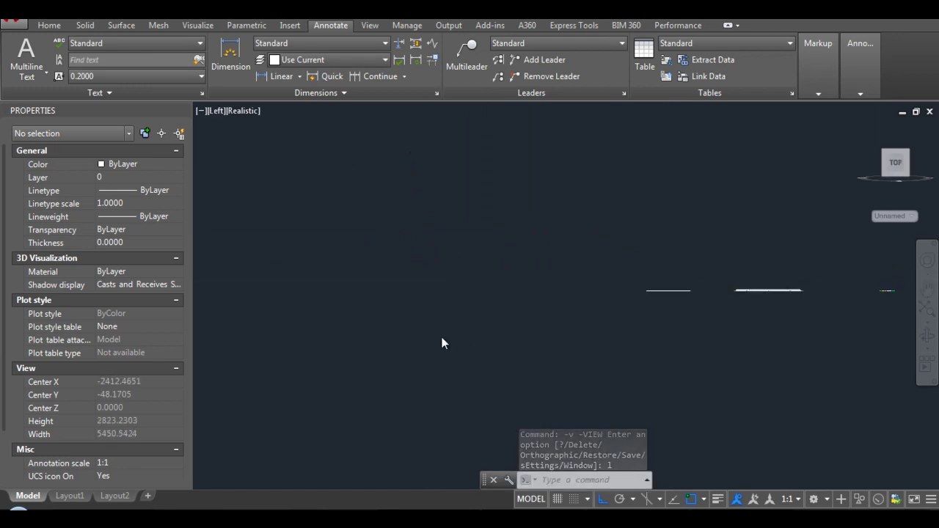
Set the visual style to 2D Wireframe
click(244, 111)
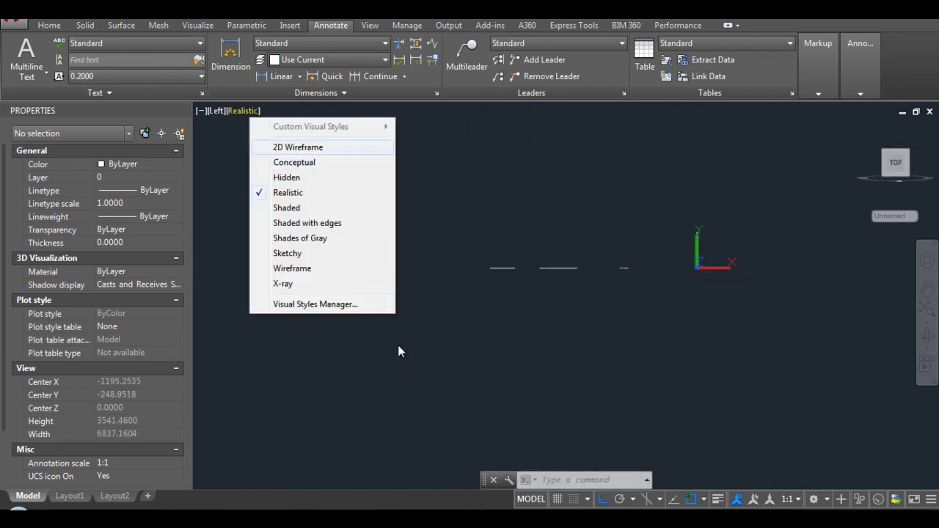
key(Return)
scroll(433, 341, up, 5)
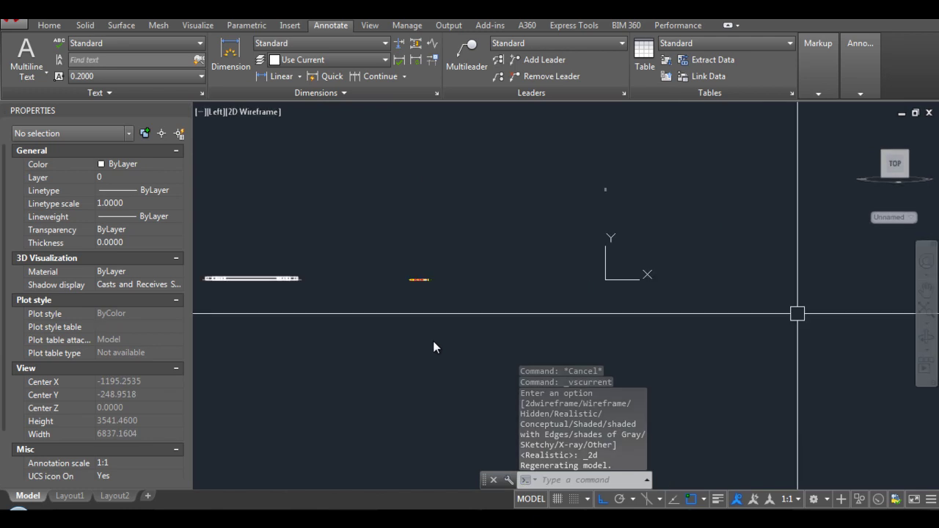
scroll(553, 276, up, 5)
scroll(506, 248, up, 5)
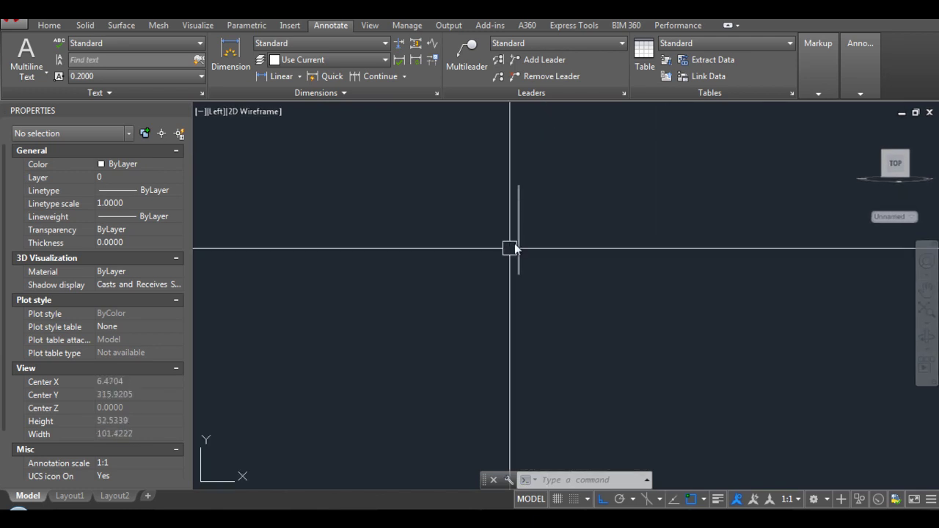
Rotate the edge-view flatshot to lie horizontal and return to the Top view
text(ro)
key(Return)
click(549, 278)
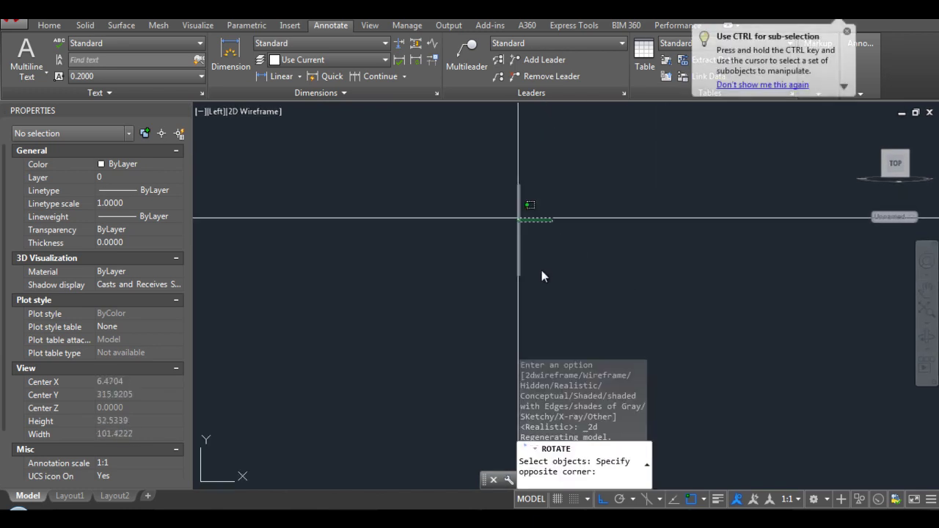
click(514, 217)
key(Return)
click(542, 276)
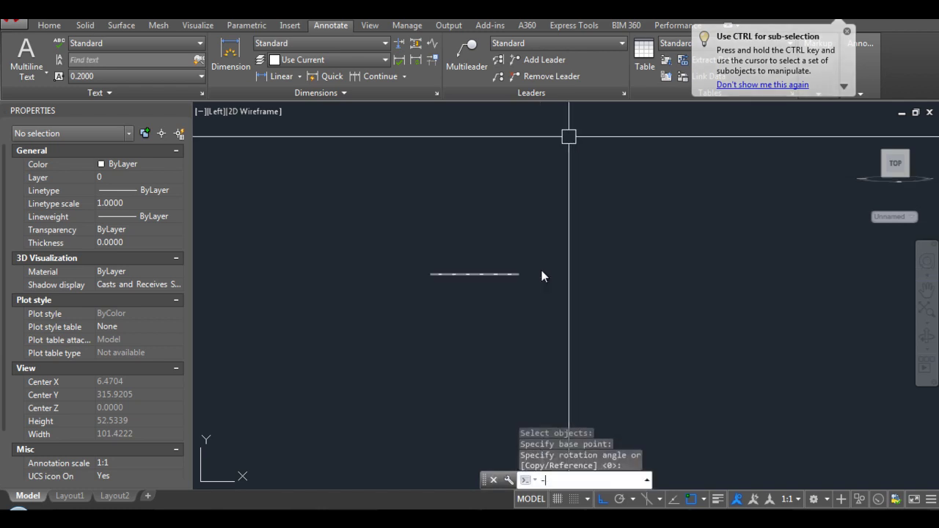
click(568, 137)
text(-v)
key(Return)
Move the thin plate edge view across the frame outline
text(t)
key(Return)
text(m)
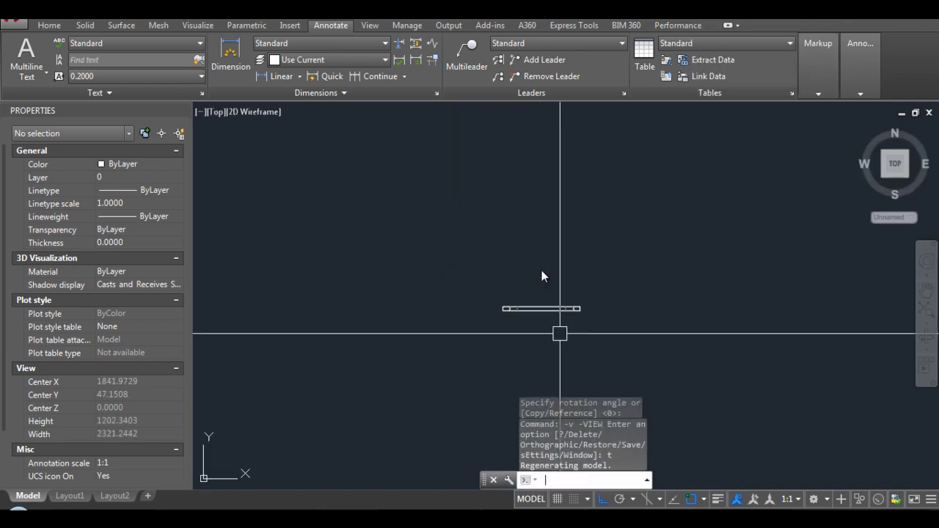
key(Return)
click(521, 275)
click(497, 357)
key(Return)
scroll(541, 270, up, 3)
scroll(542, 270, up, 3)
scroll(541, 270, up, 2)
click(542, 269)
scroll(542, 269, down, 3)
scroll(543, 274, up, 2)
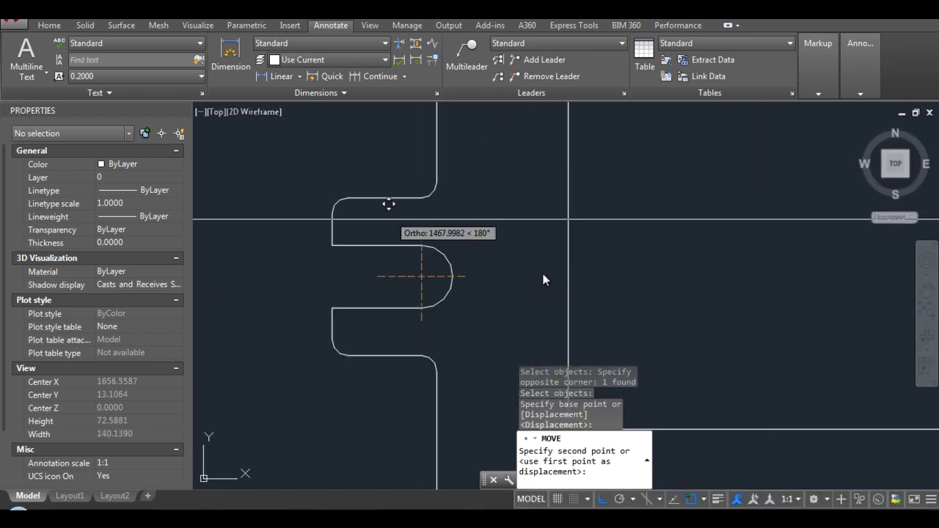
click(517, 268)
scroll(517, 273, down, 2)
scroll(517, 274, down, 3)
Move the plate again with the Previous selection to sit just below the left frame view
text(m)
key(Return)
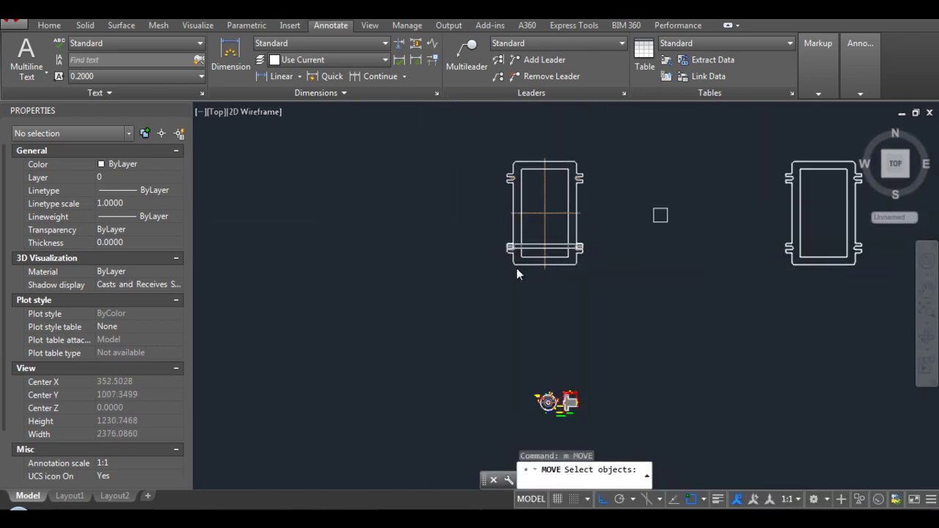
text(p)
key(Return)
key(Return)
click(630, 242)
click(671, 311)
key(Return)
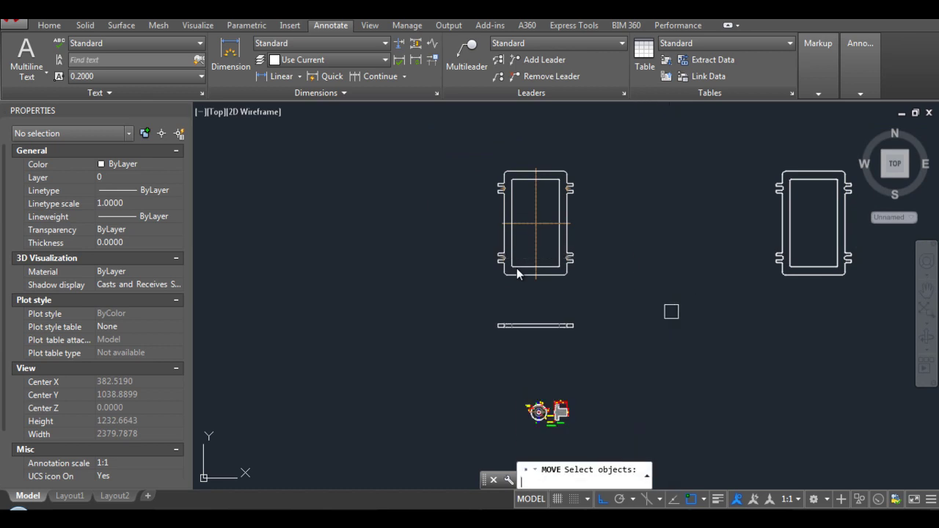
key(Escape)
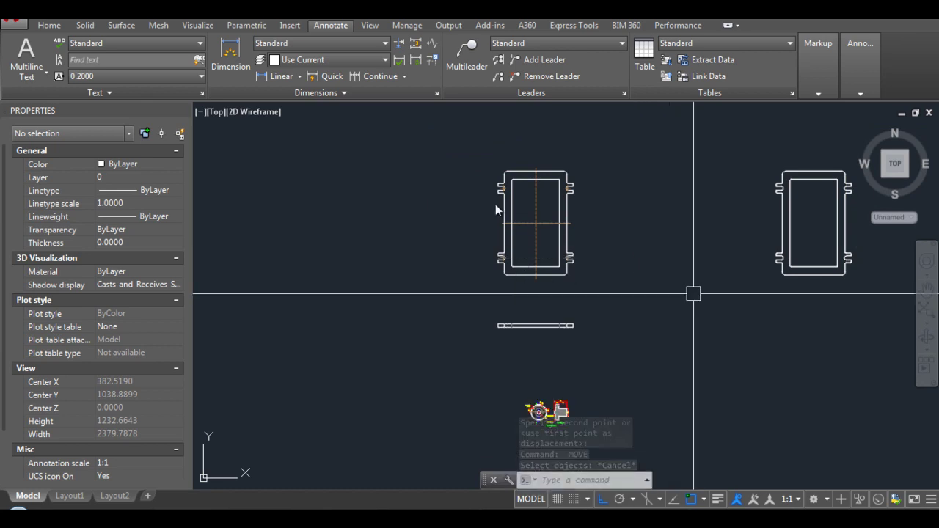
Select the right frame view and set its colour to Magenta
scroll(624, 293, down, 2)
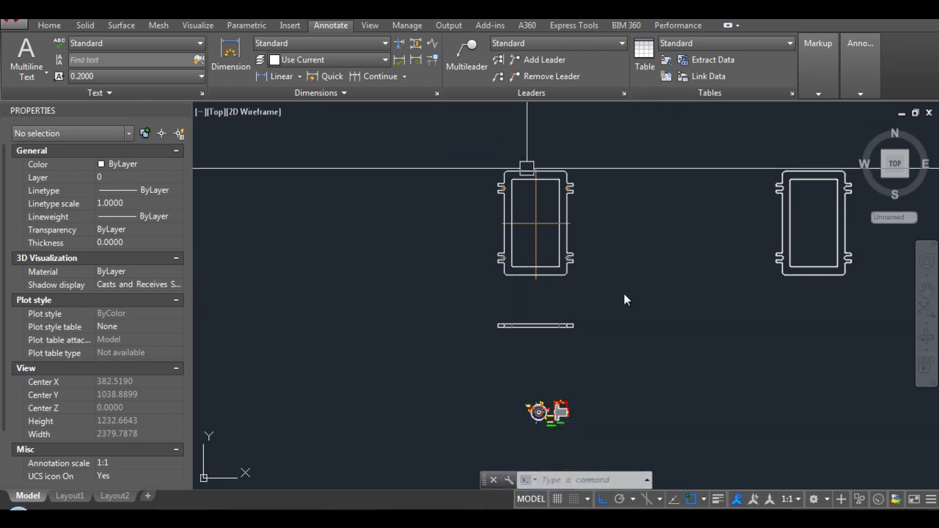
scroll(464, 233, down, 2)
middle_drag(464, 233, 455, 263)
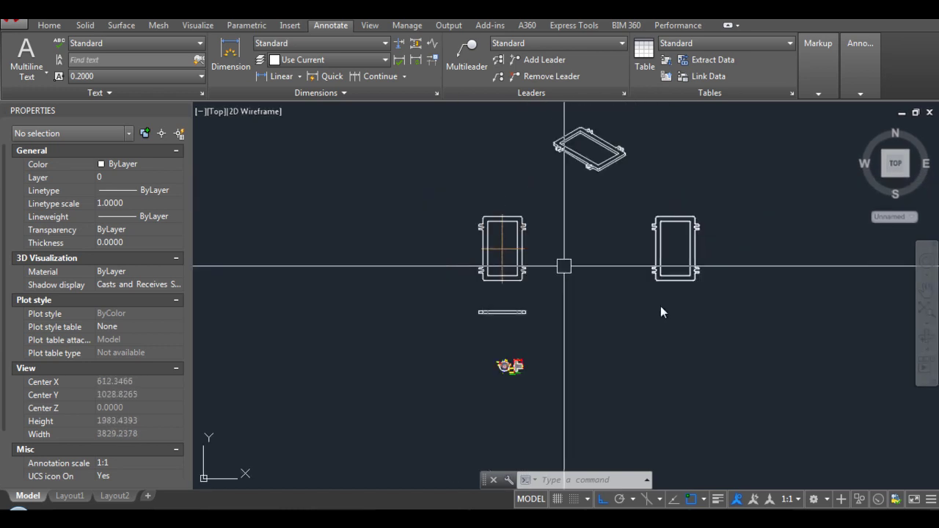
click(650, 252)
click(652, 216)
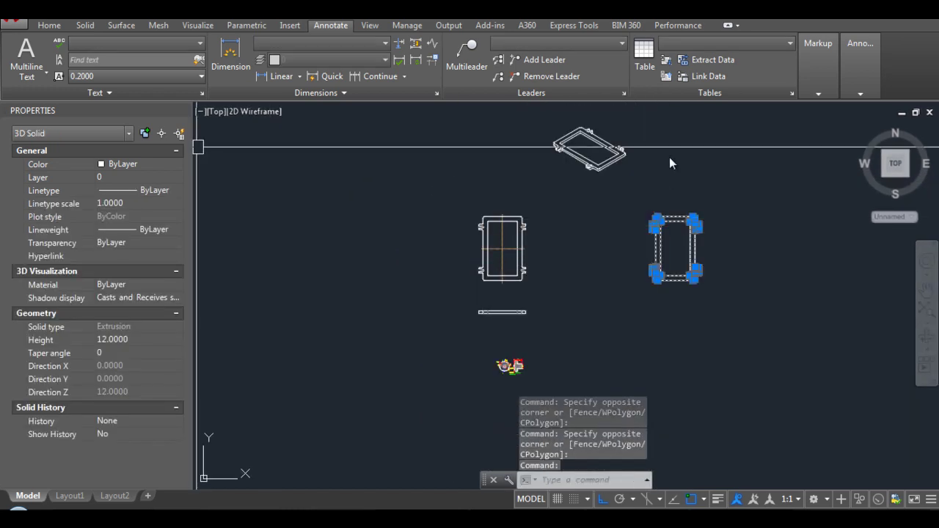
click(139, 164)
click(125, 263)
key(Escape)
key(Escape)
key(Escape)
scroll(545, 315, up, 2)
scroll(392, 209, up, 2)
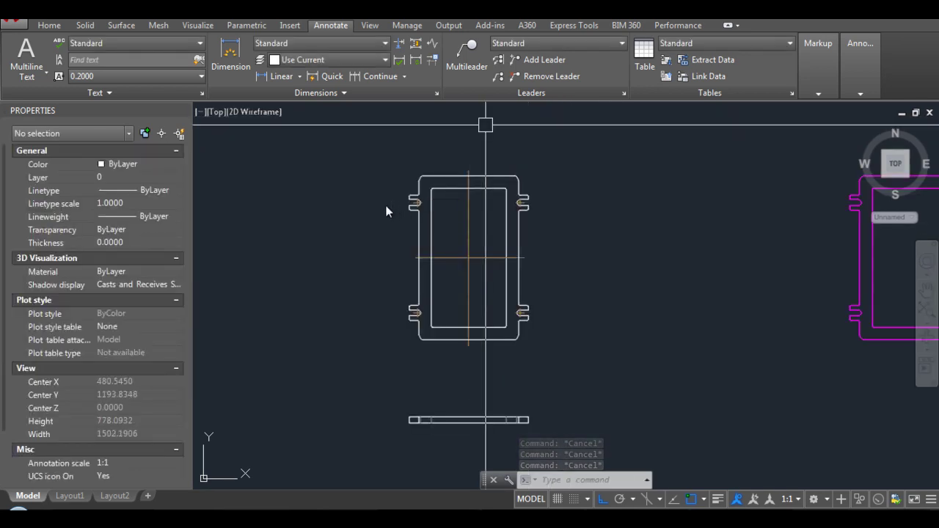
scroll(377, 210, down, 2)
scroll(363, 203, up, 3)
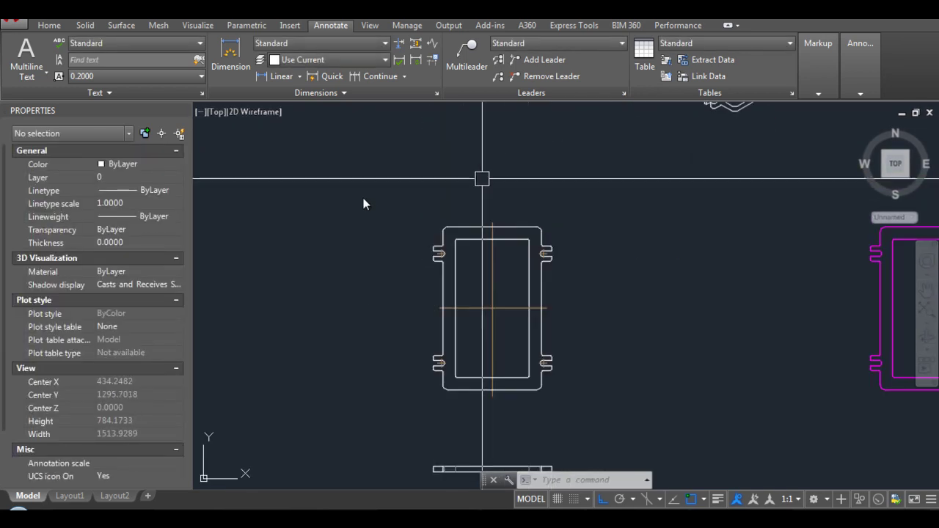
scroll(367, 196, up, 1)
Place a linear dimension across the frame's 25 wall width
text(dli)
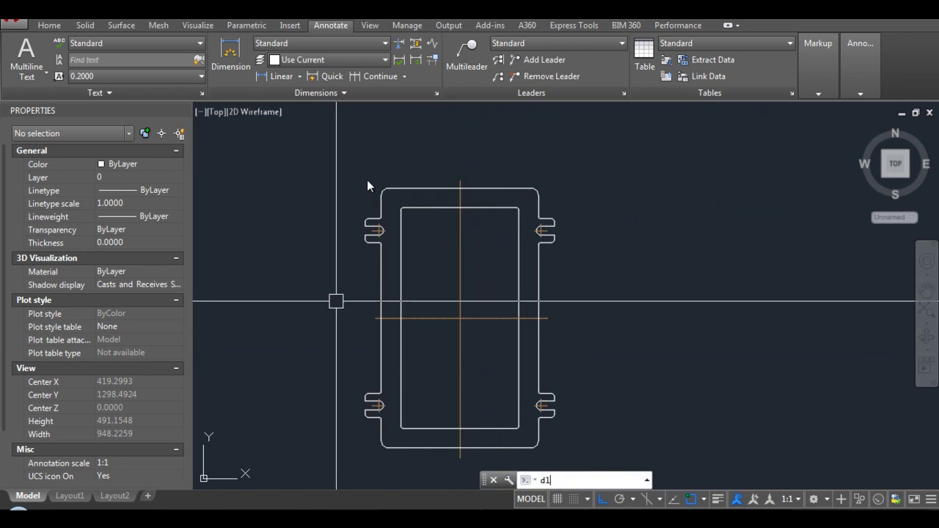
key(Return)
scroll(385, 169, up, 2)
scroll(396, 198, up, 2)
scroll(376, 215, up, 2)
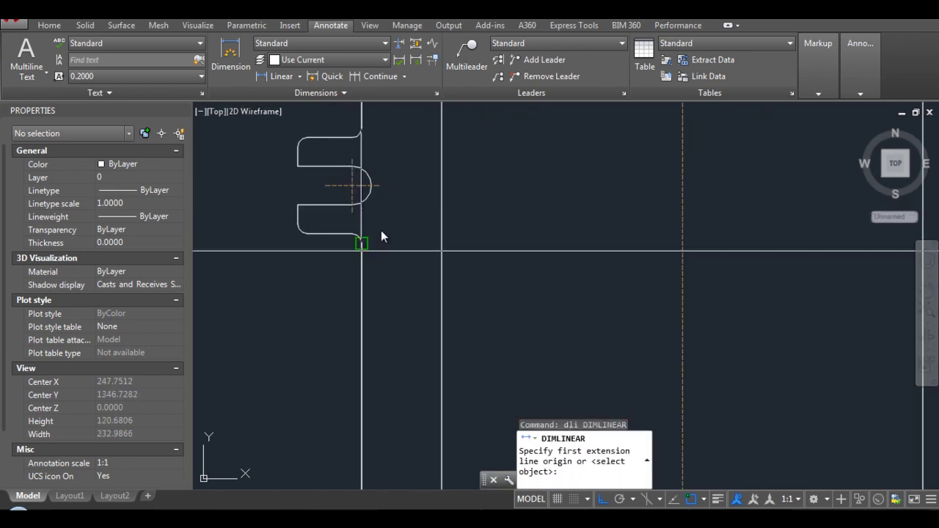
click(361, 249)
click(441, 250)
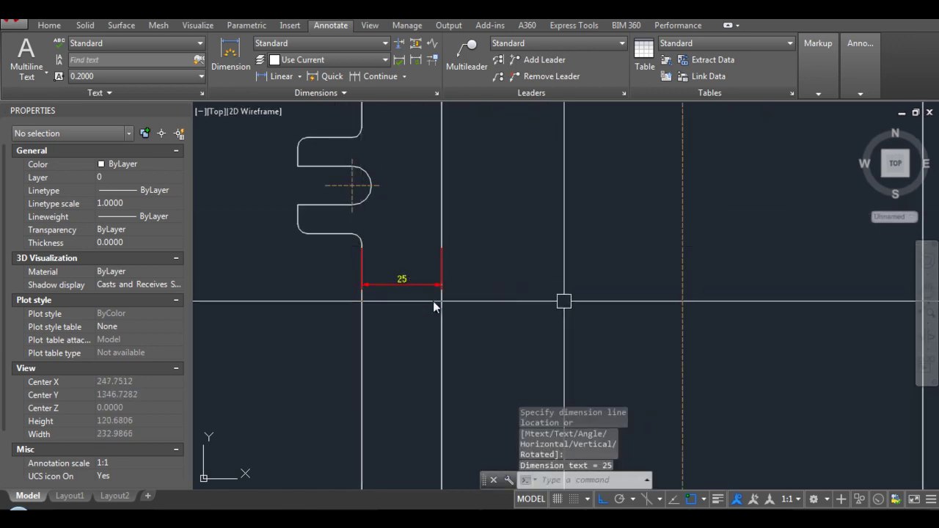
text(d)
Set the Standard dimension style's overall scale to 3
key(Return)
click(615, 231)
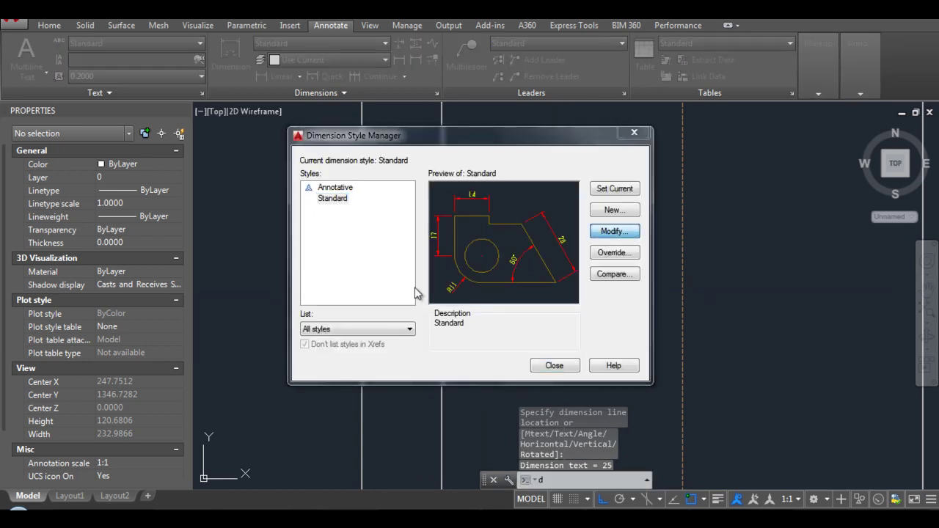
key(Return)
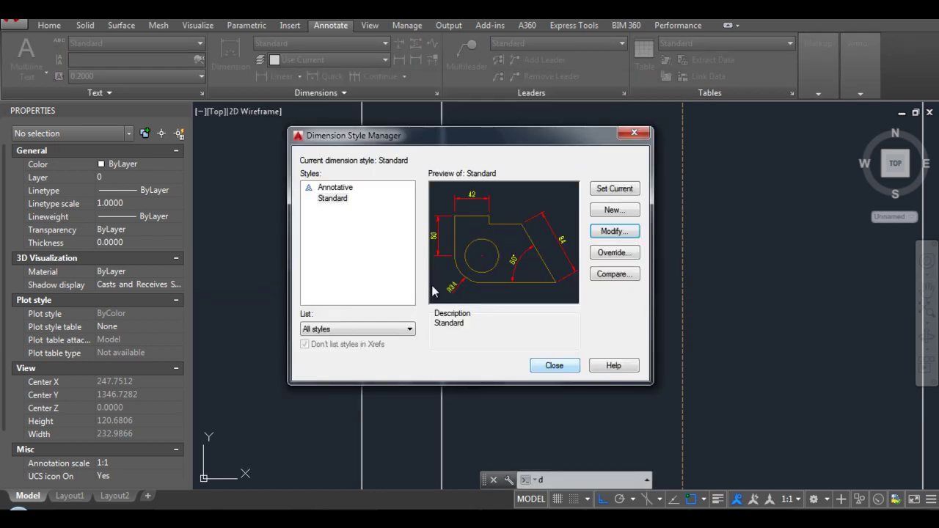
key(Return)
scroll(432, 285, down, 5)
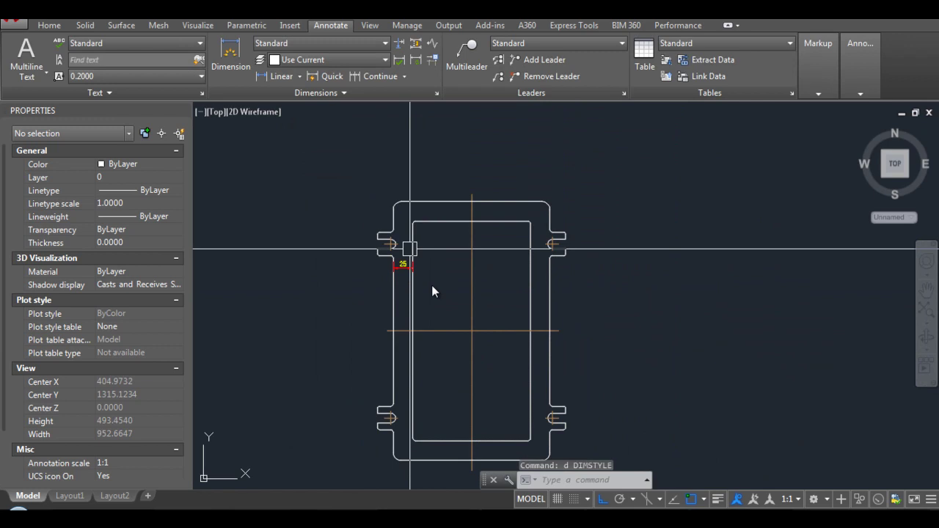
scroll(443, 300, up, 2)
Add an R3 radius dimension to the frame's inner corner arc
text(dra)
key(Return)
scroll(447, 282, up, 2)
scroll(447, 283, up, 4)
click(374, 283)
scroll(449, 283, down, 2)
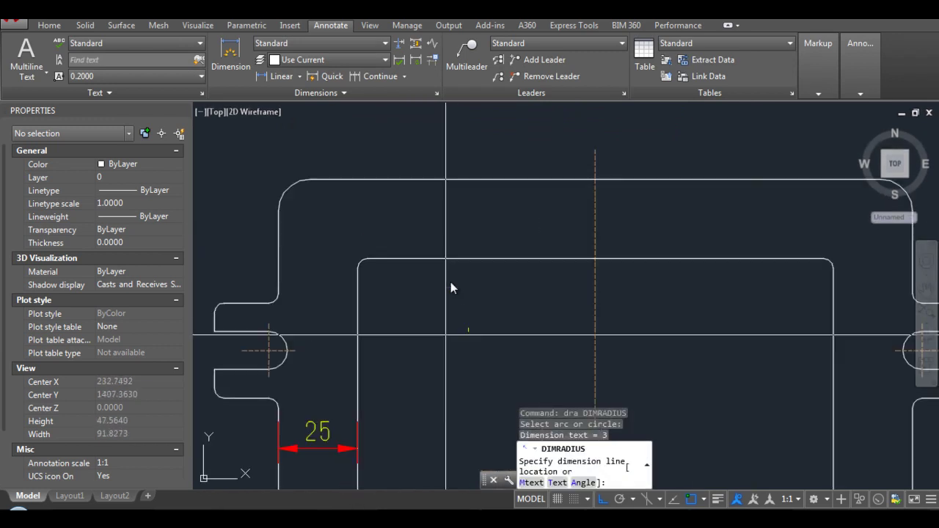
scroll(450, 282, up, 3)
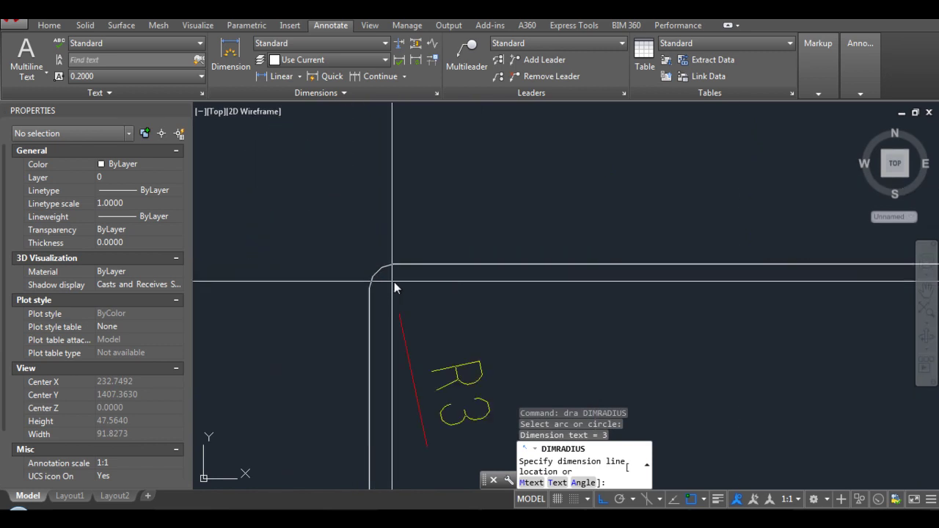
scroll(433, 286, down, 2)
scroll(477, 279, down, 2)
scroll(506, 270, down, 3)
scroll(508, 279, down, 3)
middle_drag(510, 285, 543, 206)
Scale the HOPPER FLANGE sample drawing by a factor of 3
text(c)
key(Return)
click(369, 316)
click(575, 439)
key(Return)
scroll(519, 361, up, 2)
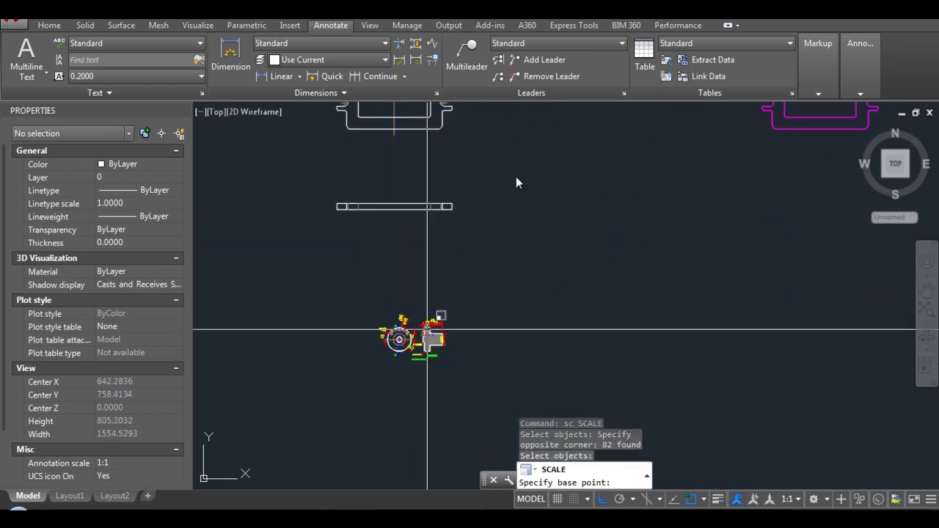
click(420, 335)
text(3)
key(Return)
scroll(454, 321, up, 2)
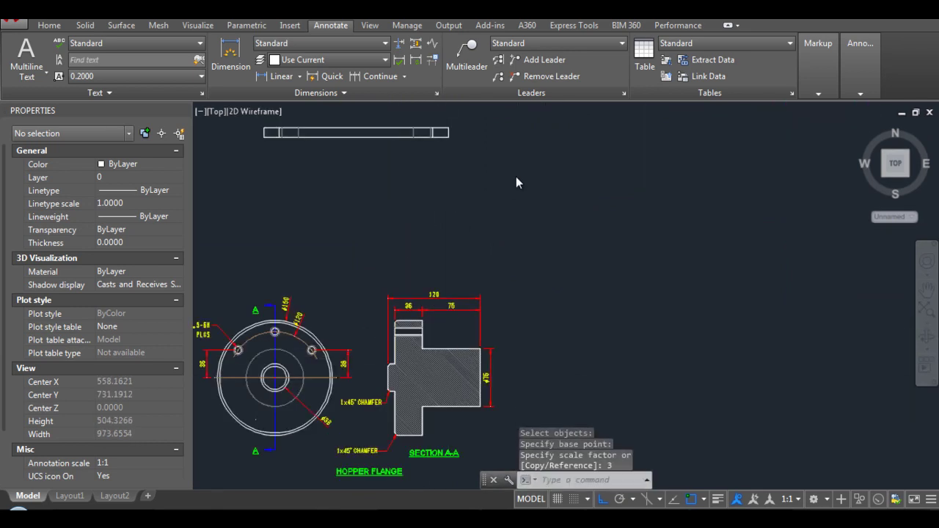
scroll(495, 312, up, 2)
scroll(495, 314, down, 5)
scroll(490, 374, down, 2)
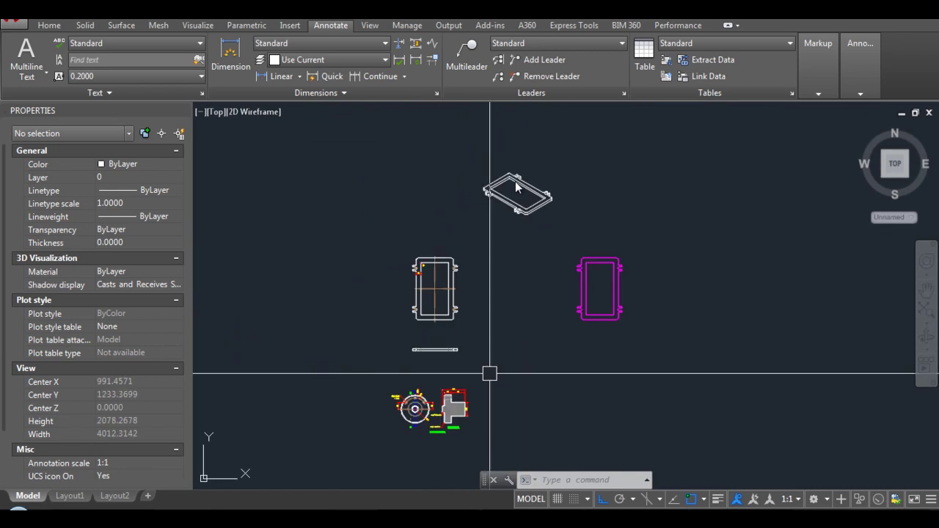
scroll(489, 374, up, 2)
Erase both views of the scaled flange drawing
click(465, 446)
click(337, 385)
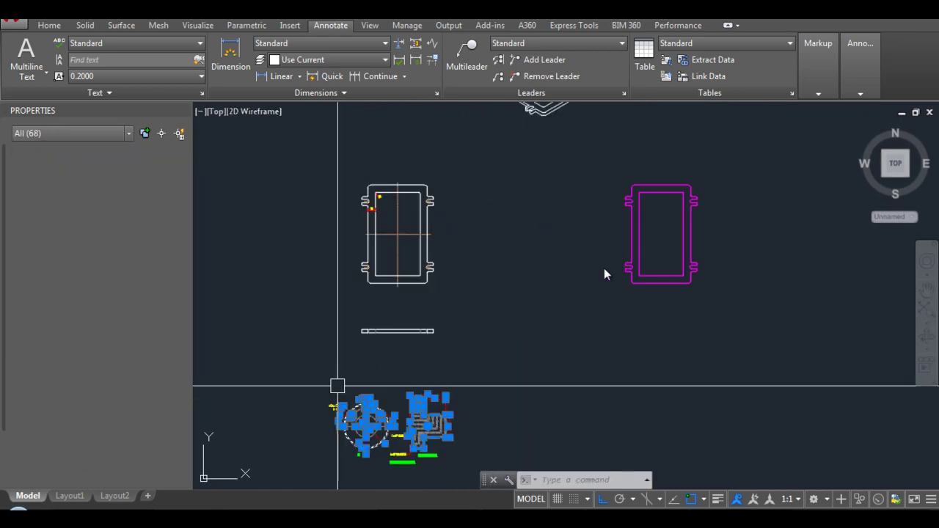
text(e)
key(Return)
scroll(439, 485, up, 2)
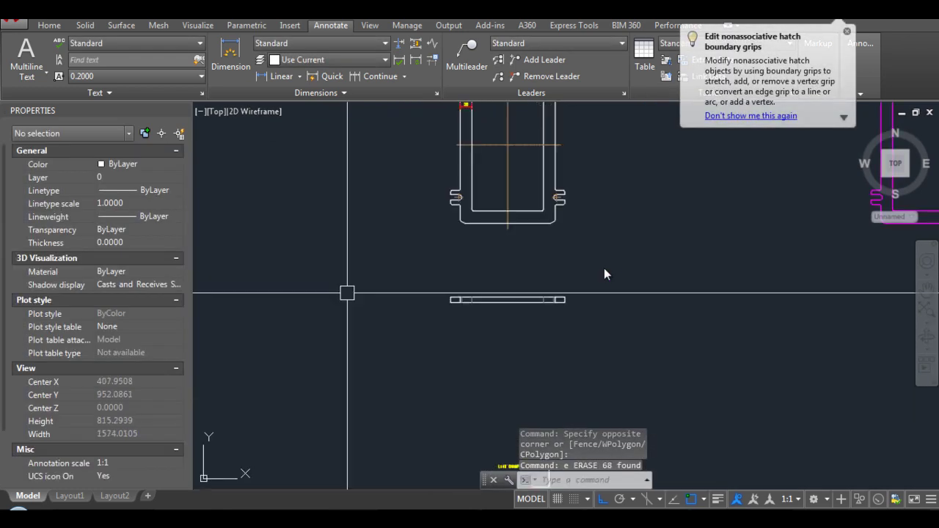
scroll(452, 262, down, 2)
scroll(456, 220, up, 3)
scroll(457, 221, up, 2)
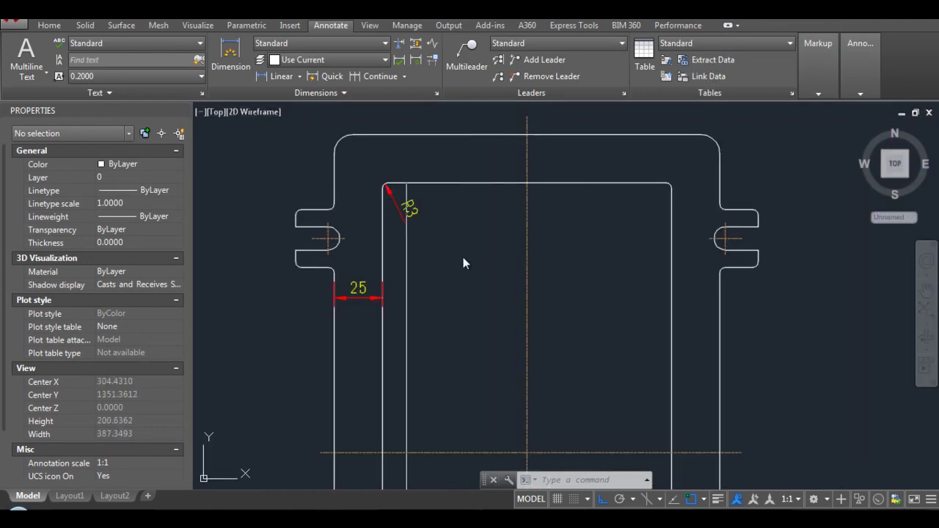
text(dl)
Add the vertical 54 dimension from the frame's top corner to the tab endpoint
key(Return)
scroll(463, 263, up, 3)
shift+right_click(408, 140)
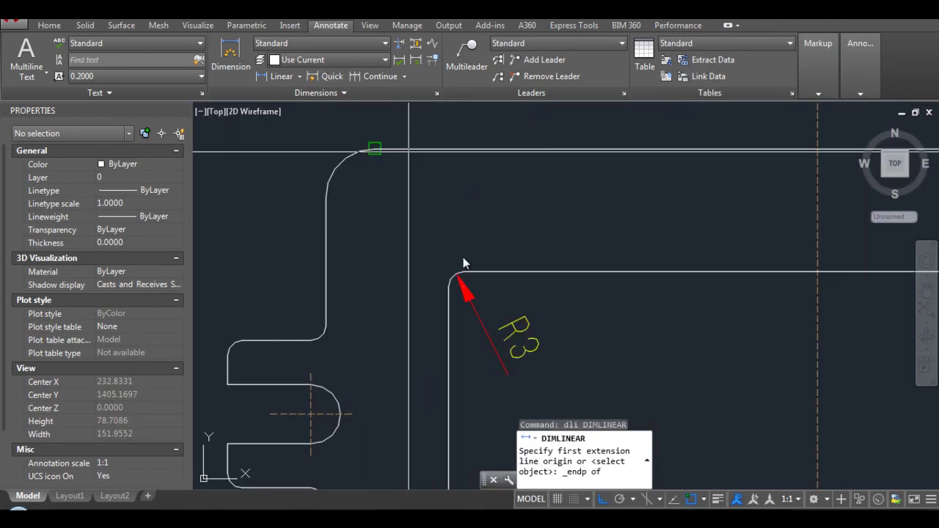
click(439, 235)
click(463, 263)
scroll(463, 263, down, 2)
shift+right_click(360, 164)
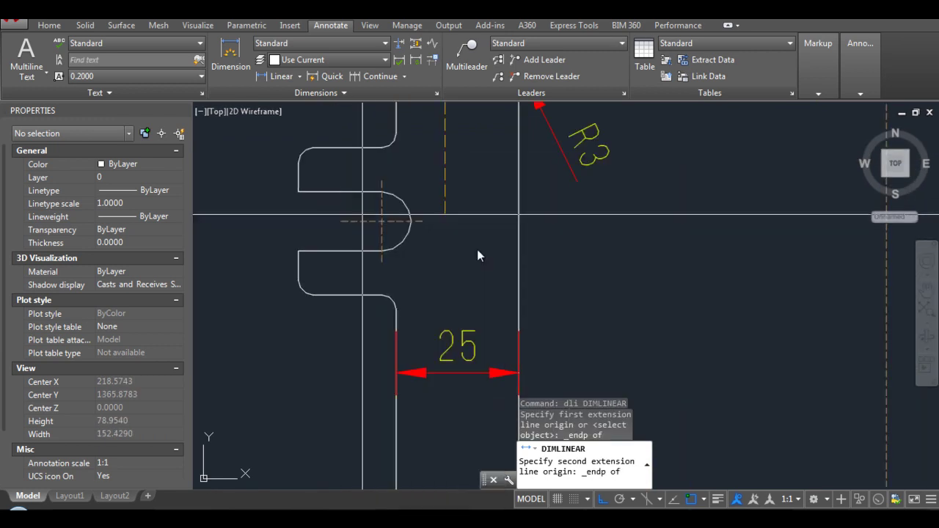
click(387, 257)
click(299, 194)
scroll(478, 255, down, 2)
click(305, 200)
scroll(477, 256, down, 2)
Add the 330 overall height dimension between the frame's corners using Endpoint snaps
key(Return)
shift+right_click(477, 255)
click(499, 224)
scroll(444, 294, down, 2)
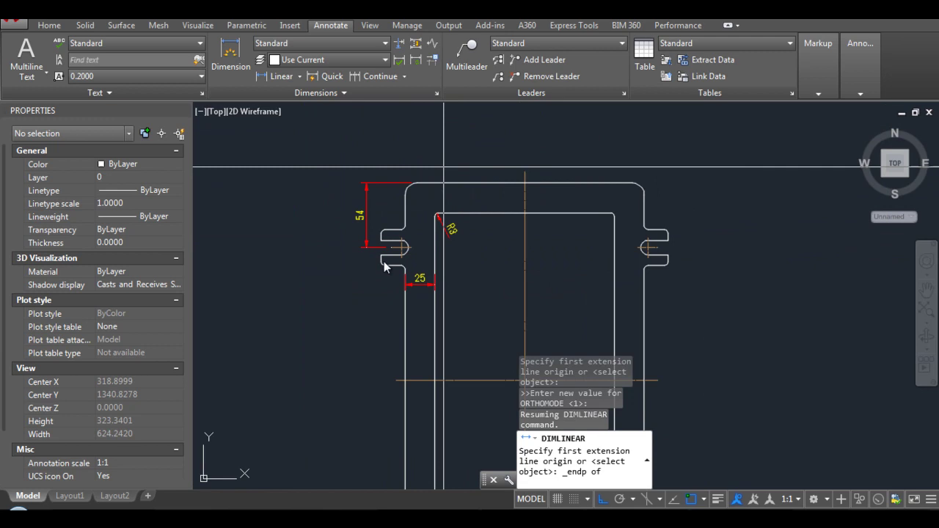
click(444, 293)
scroll(444, 294, down, 2)
scroll(444, 289, up, 3)
shift+right_click(438, 289)
click(460, 258)
click(435, 289)
scroll(435, 289, down, 2)
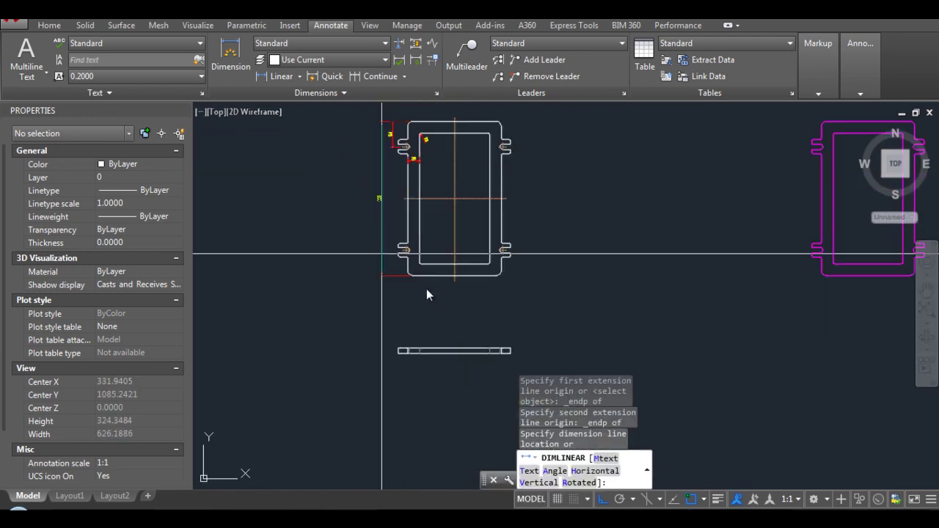
scroll(436, 289, up, 2)
click(410, 288)
click(409, 288)
Select the 330 dimension and attempt to stretch its end, then cancel
click(399, 287)
scroll(403, 286, up, 2)
scroll(403, 290, up, 2)
click(414, 212)
scroll(479, 223, up, 2)
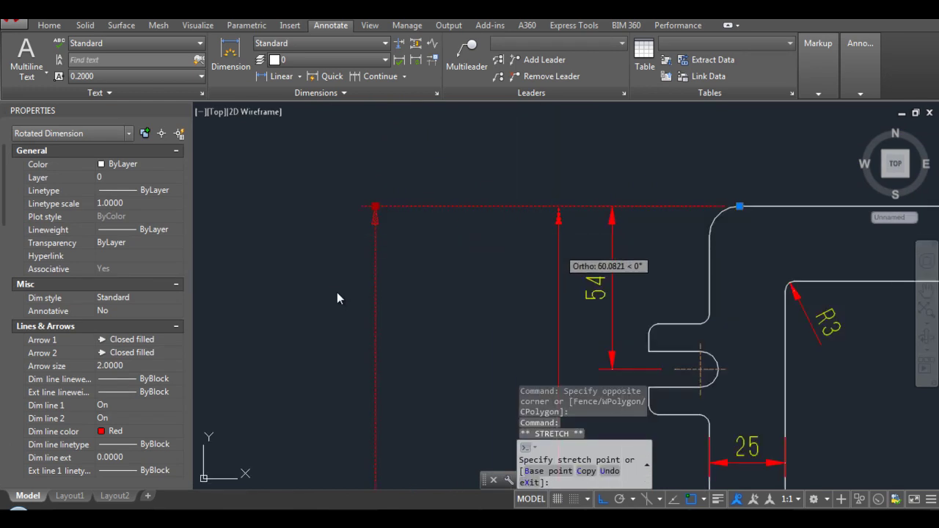
scroll(335, 287, down, 3)
scroll(336, 287, up, 1)
key(Escape)
key(Escape)
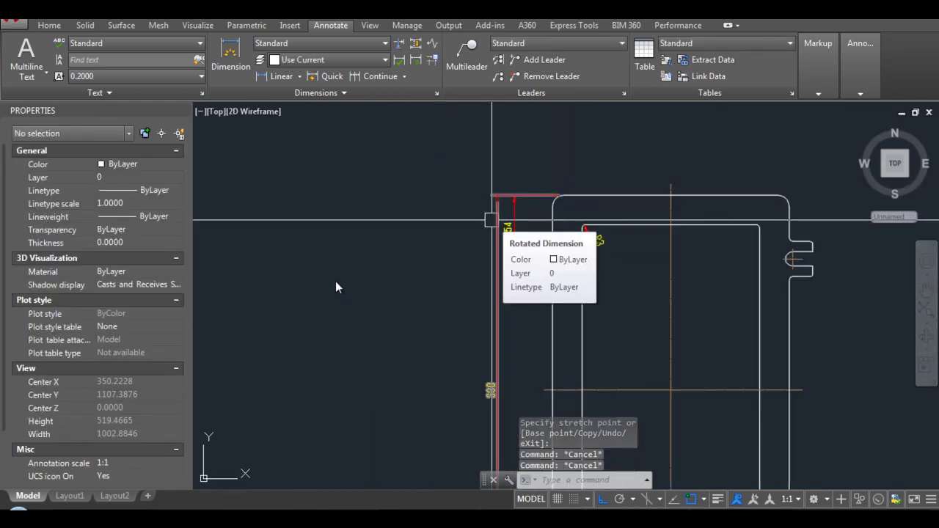
scroll(335, 287, up, 4)
Dimension the 100 width above the part with DLI
text(dli)
key(Return)
scroll(482, 309, up, 2)
click(478, 309)
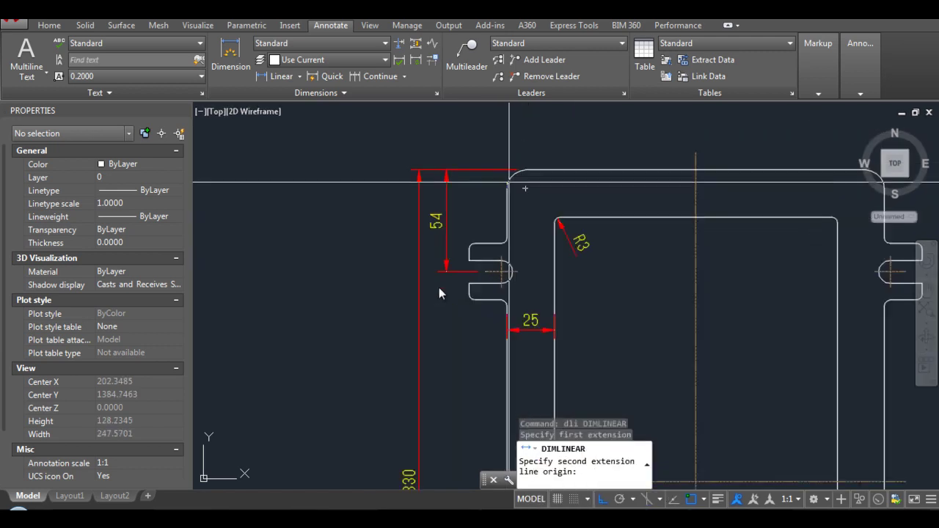
click(645, 182)
click(541, 149)
scroll(443, 235, down, 2)
Add the 240 overall width dimension above the part using Endpoint snaps
key(Return)
scroll(381, 256, up, 2)
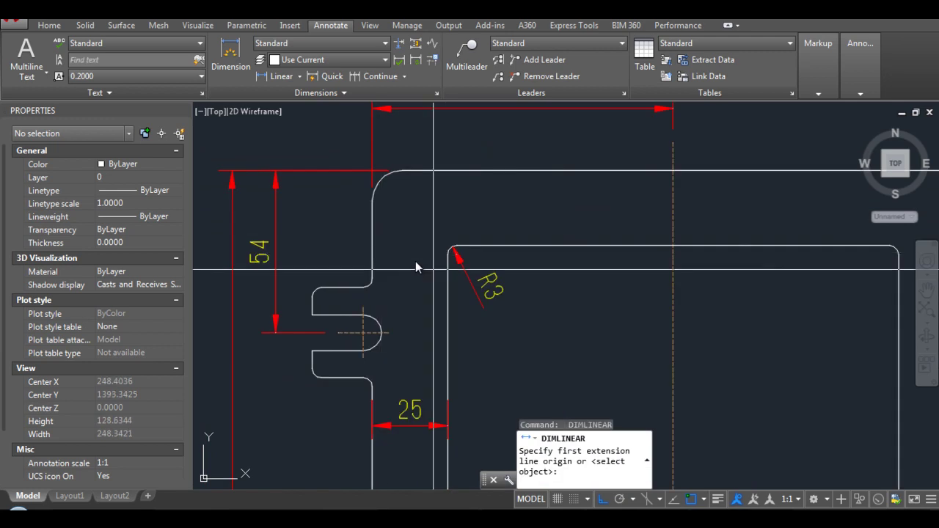
shift+right_click(415, 268)
click(449, 256)
click(360, 295)
scroll(380, 255, down, 2)
scroll(818, 213, up, 2)
shift+right_click(835, 157)
click(828, 252)
click(834, 308)
scroll(835, 308, down, 2)
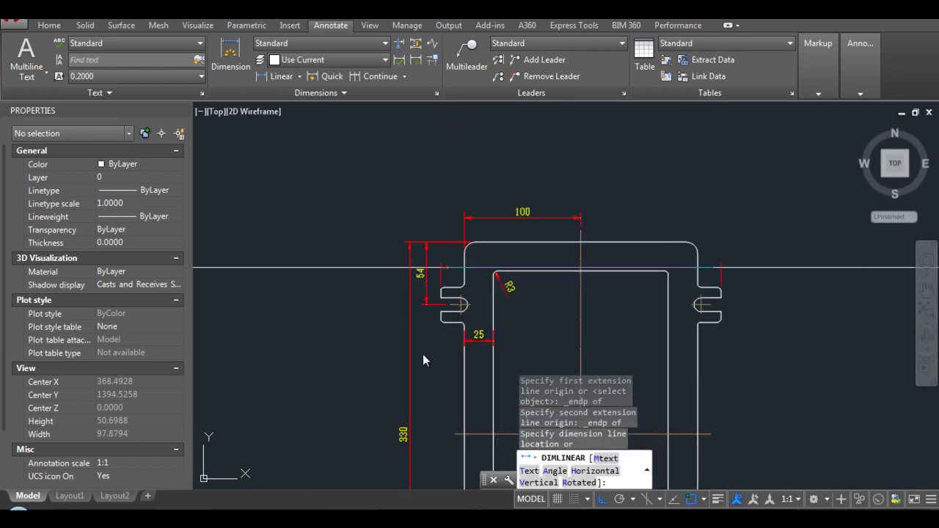
click(645, 197)
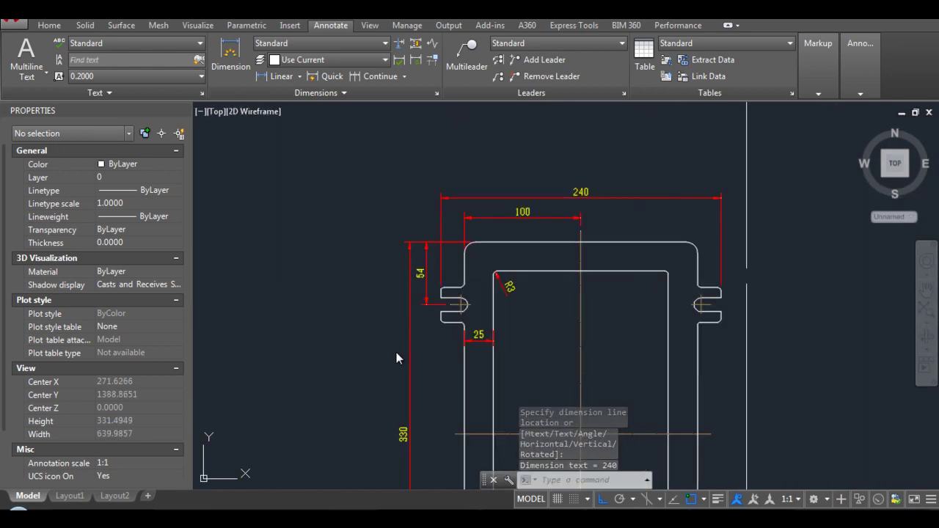
scroll(701, 234, up, 5)
Place an R10 radius dimension on the rounded outer corner arc
text(dra)
key(Return)
click(665, 276)
scroll(548, 197, down, 2)
click(574, 283)
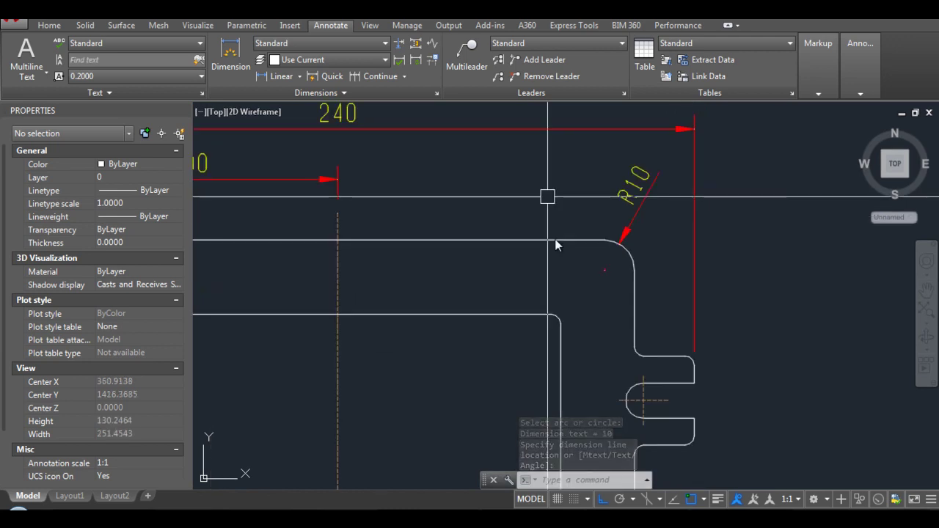
scroll(552, 211, down, 4)
scroll(552, 200, down, 3)
scroll(549, 198, down, 2)
Move the flat side view bar up closer beneath the top view
scroll(546, 198, up, 3)
text(m)
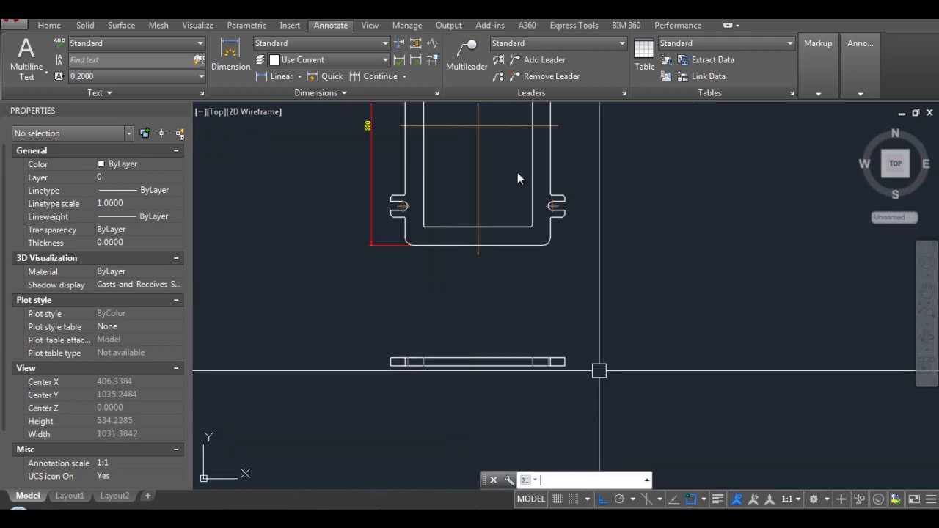
key(Return)
click(514, 362)
key(Return)
click(634, 340)
click(634, 289)
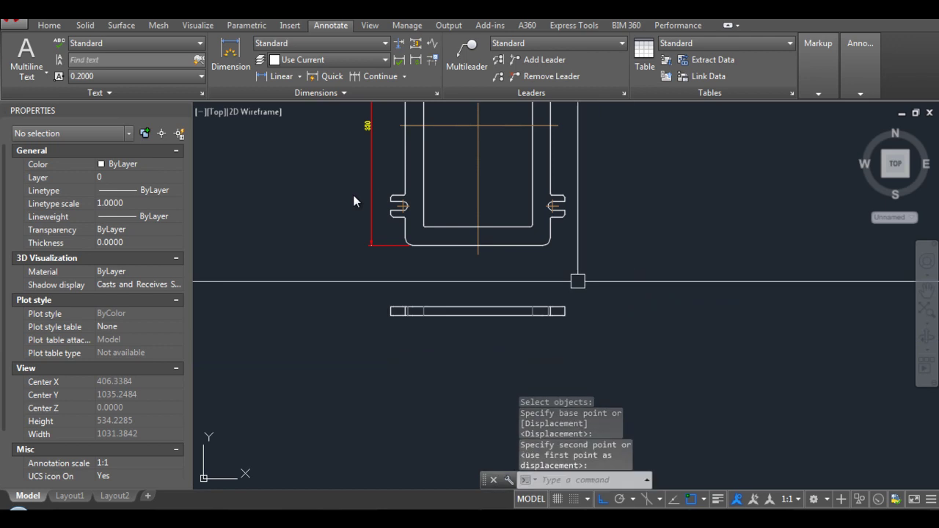
Dimension the side view's end edge with a 12 thickness dimension
text(dli)
key(Return)
key(Return)
scroll(403, 214, up, 4)
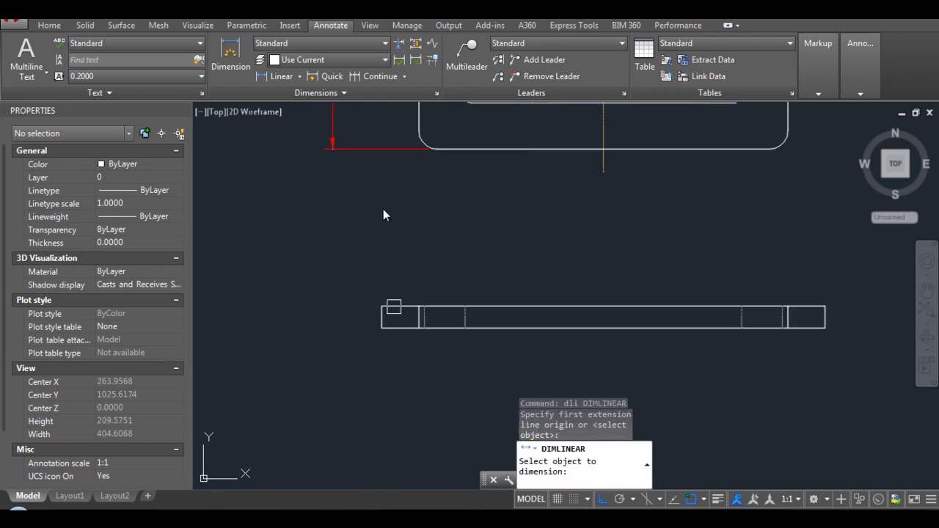
click(332, 316)
click(402, 214)
scroll(405, 216, down, 4)
scroll(416, 229, down, 1)
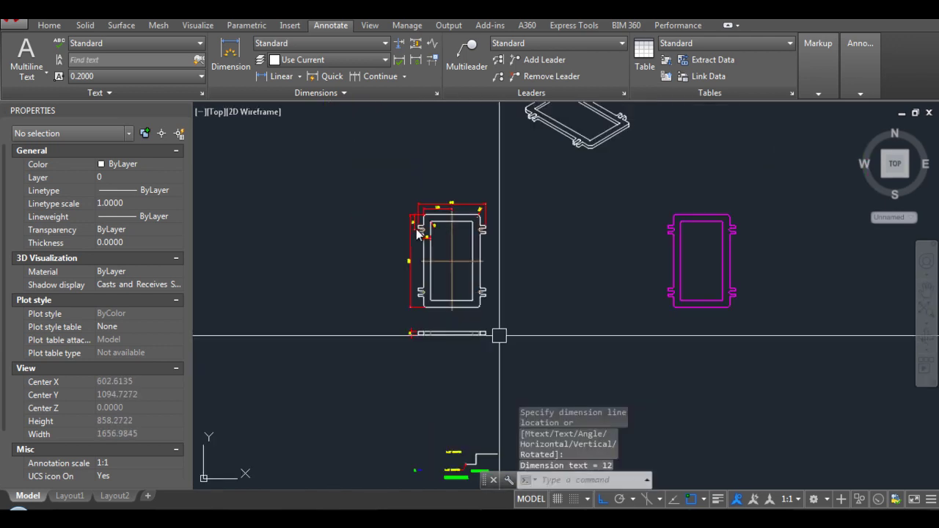
Move the isometric flange view down toward the frame's top view
text(m)
key(Return)
click(599, 188)
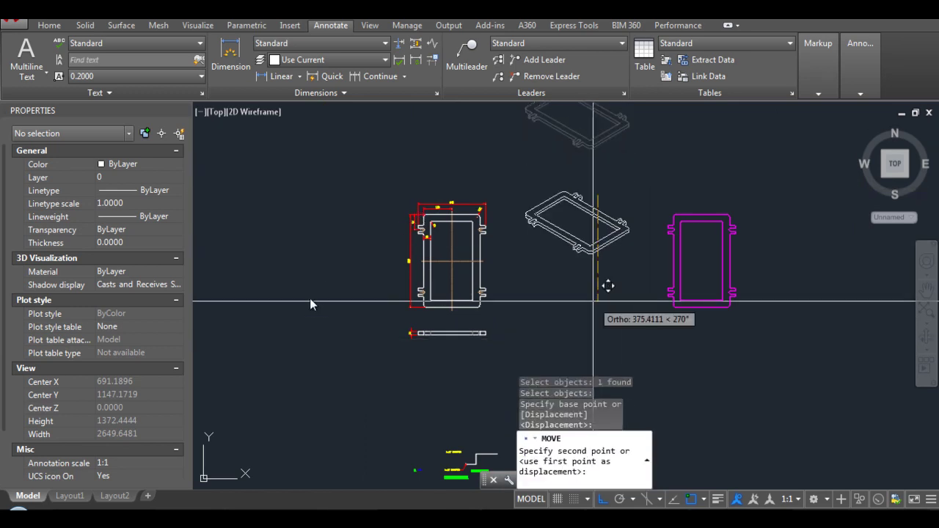
scroll(514, 210, up, 2)
click(503, 210)
key(Return)
click(550, 243)
key(Return)
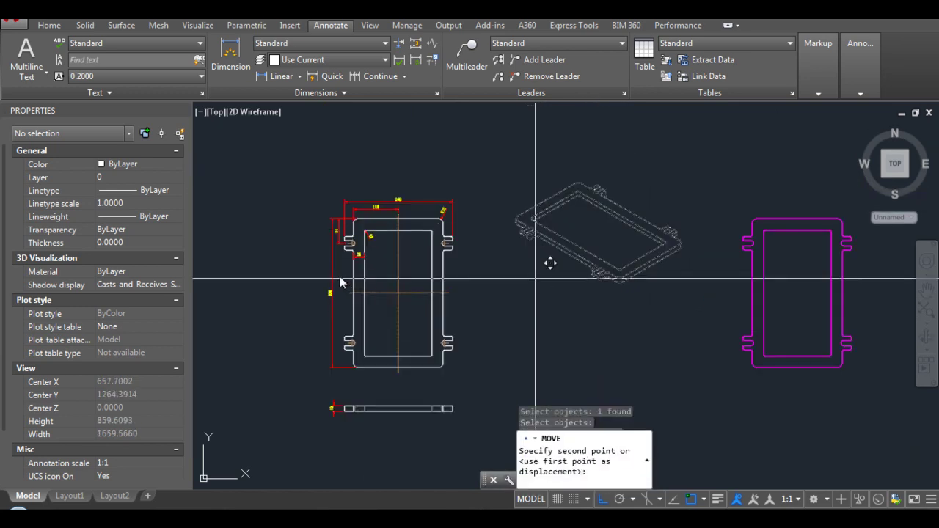
click(550, 263)
click(538, 296)
Shift the isometric view further left and nudge it slightly up into place
click(552, 279)
key(Return)
click(538, 184)
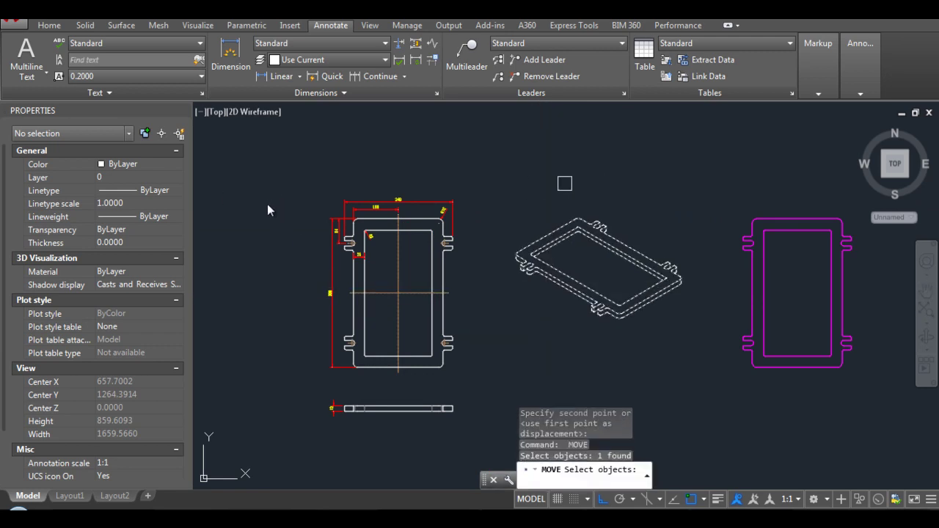
key(Return)
click(587, 161)
click(555, 171)
key(Return)
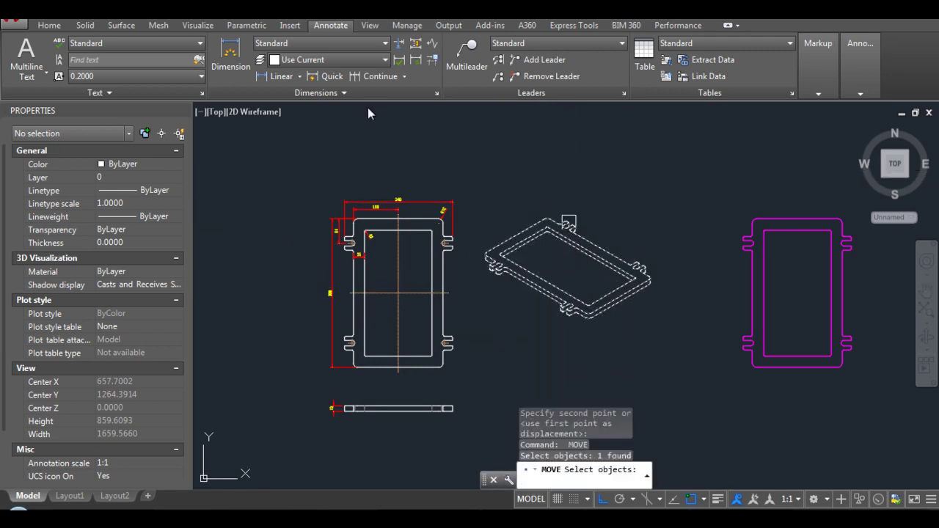
click(639, 264)
key(Return)
click(638, 210)
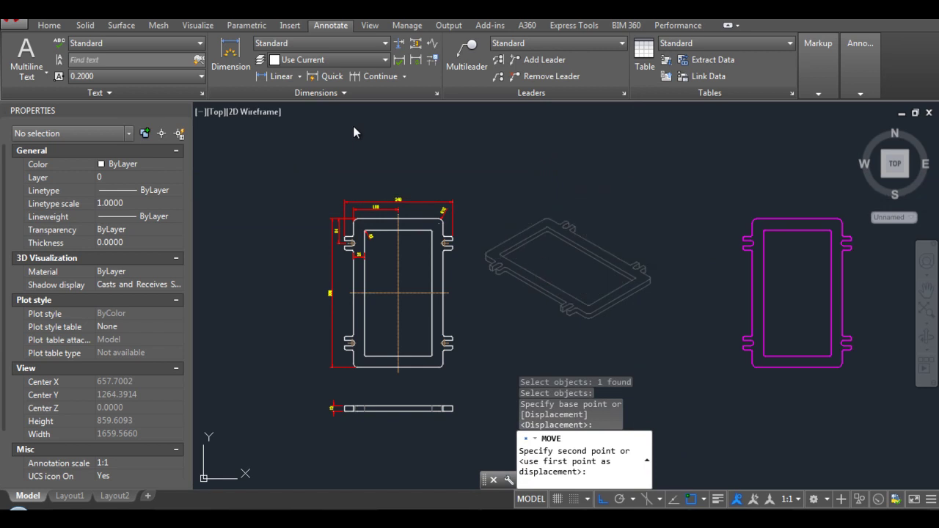
click(639, 187)
scroll(469, 221, up, 4)
scroll(506, 260, up, 4)
Start a circle on the tab notch, cancel it, and submit the misspelled TPO command
text(c)
key(Return)
scroll(635, 235, up, 2)
click(629, 236)
key(Escape)
key(Escape)
key(Escape)
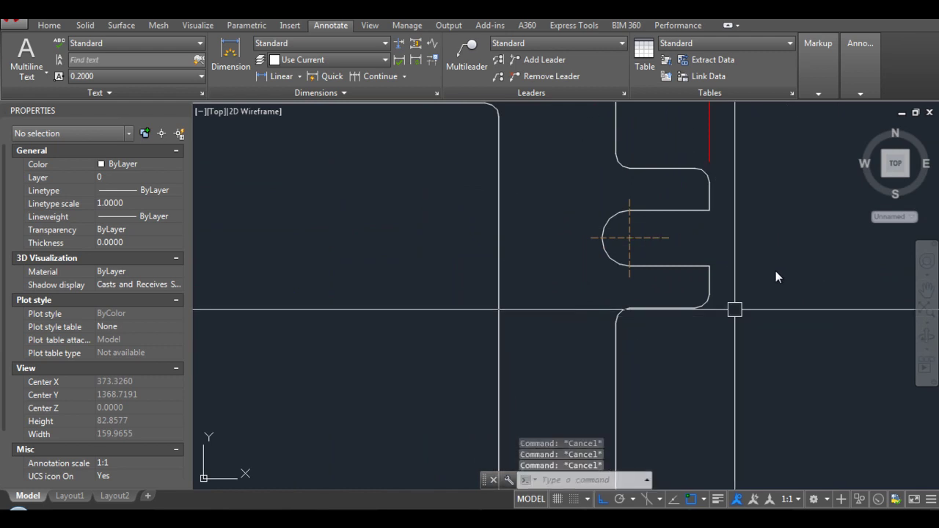
text(tpo)
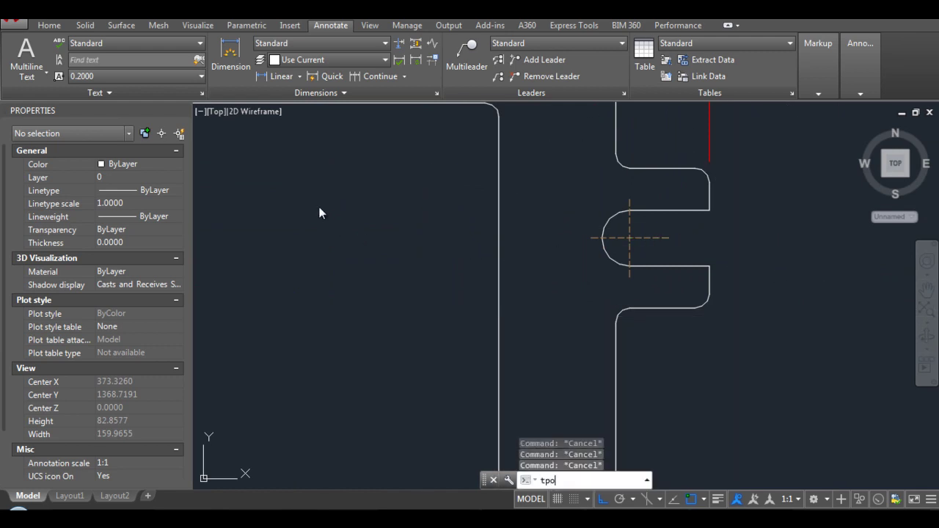
key(Return)
text(tp)
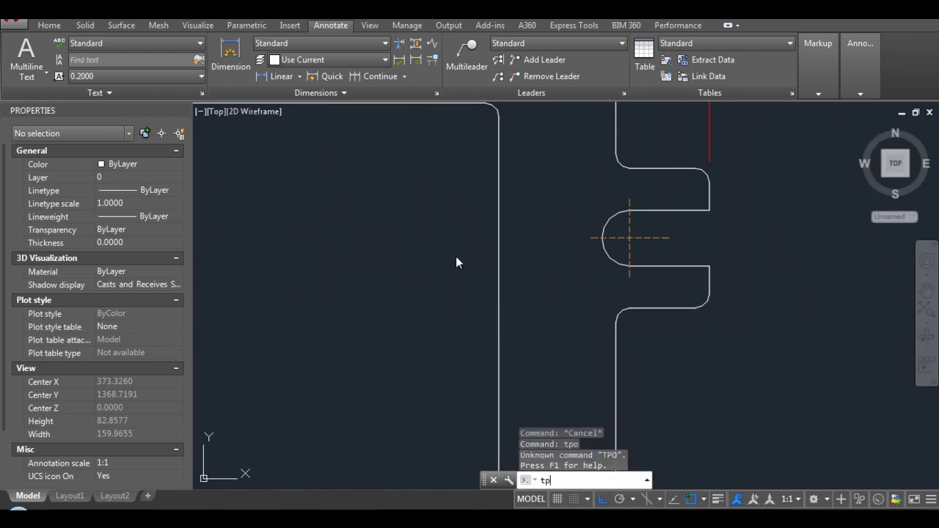
key(Return)
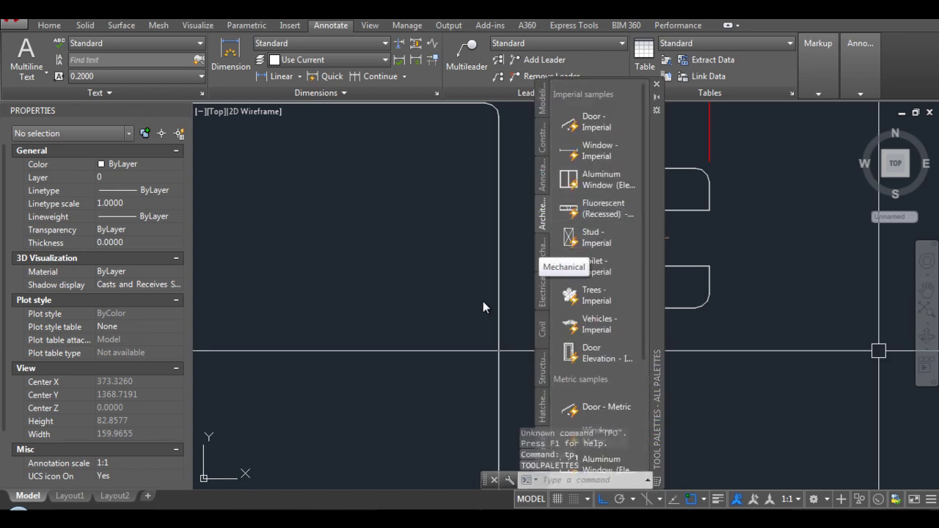
click(542, 174)
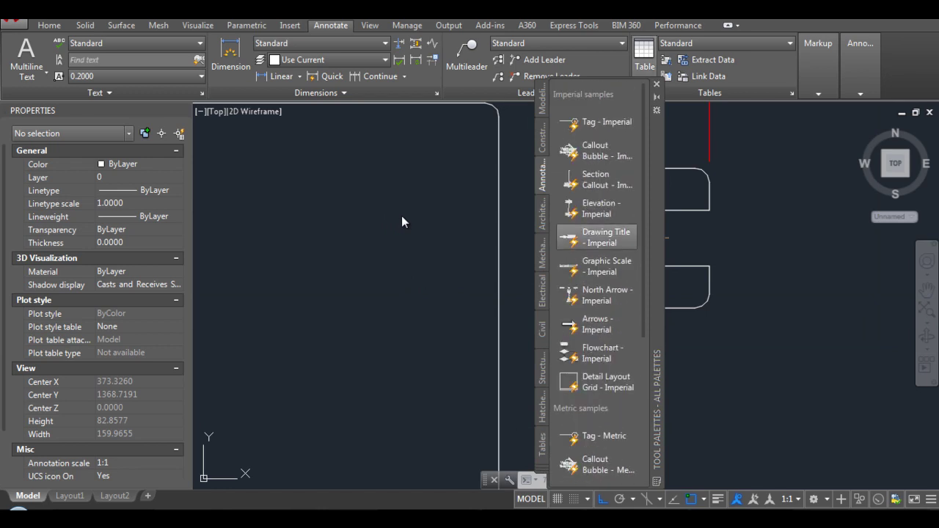
key(ctrl+3)
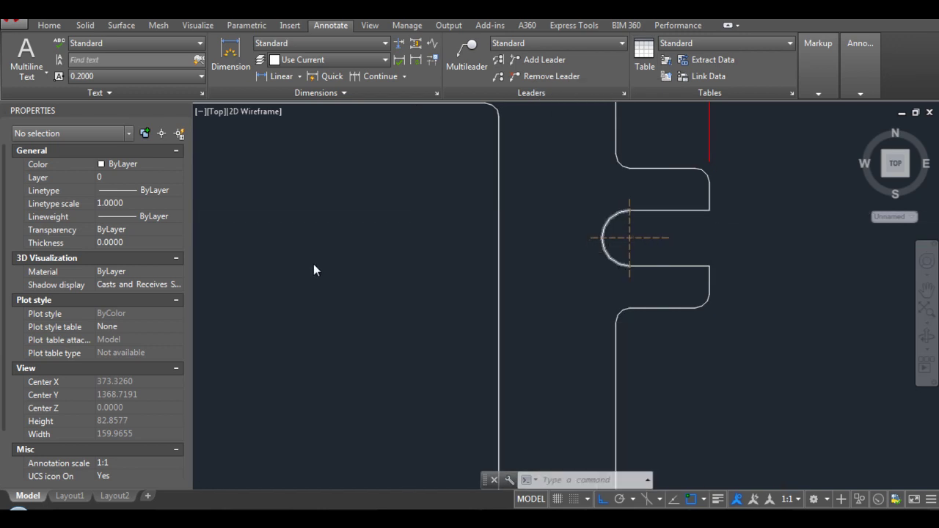
text(c)
key(Return)
Draw a circle centred on the upper-right tab's notch arc, enclosing the tab
click(598, 267)
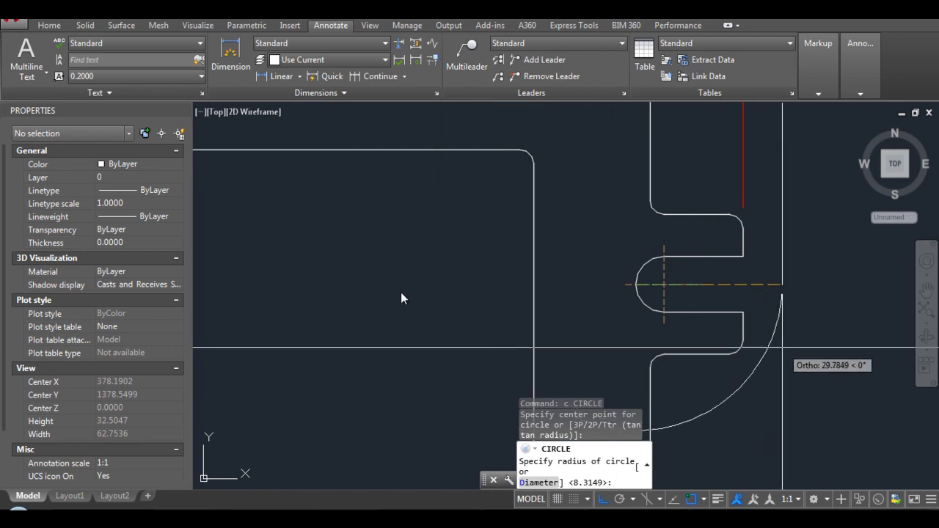
click(783, 346)
scroll(606, 329, up, 2)
scroll(613, 326, down, 3)
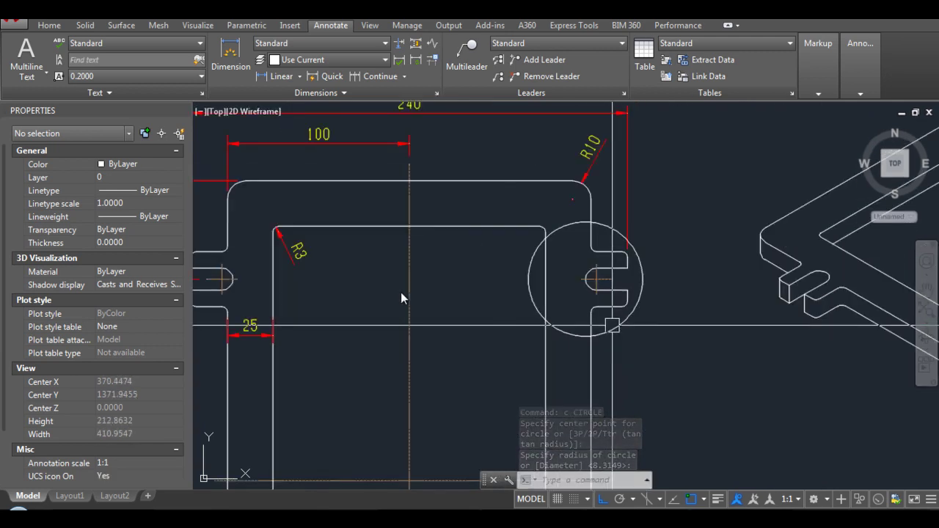
scroll(613, 325, up, 2)
Match the circle to a dashed centerline's properties, then select the detail letter A
text(ma)
key(Return)
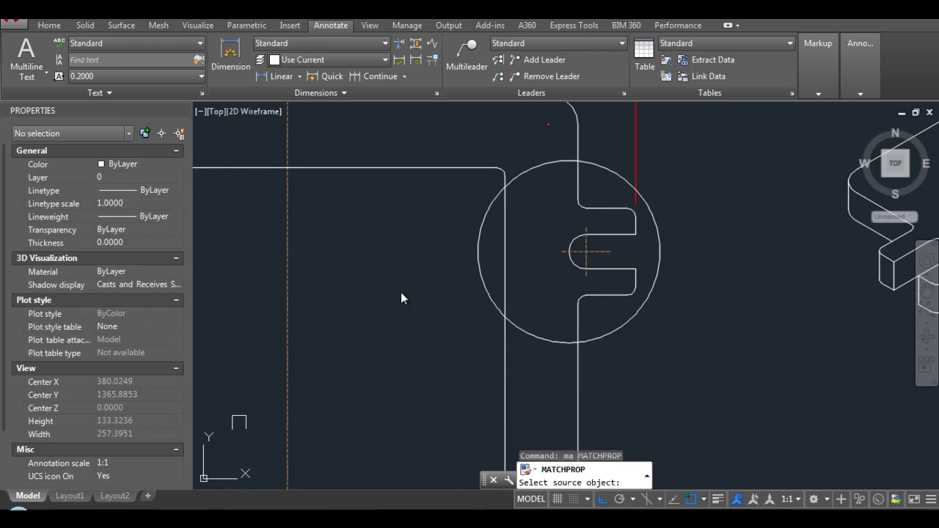
click(282, 401)
click(643, 306)
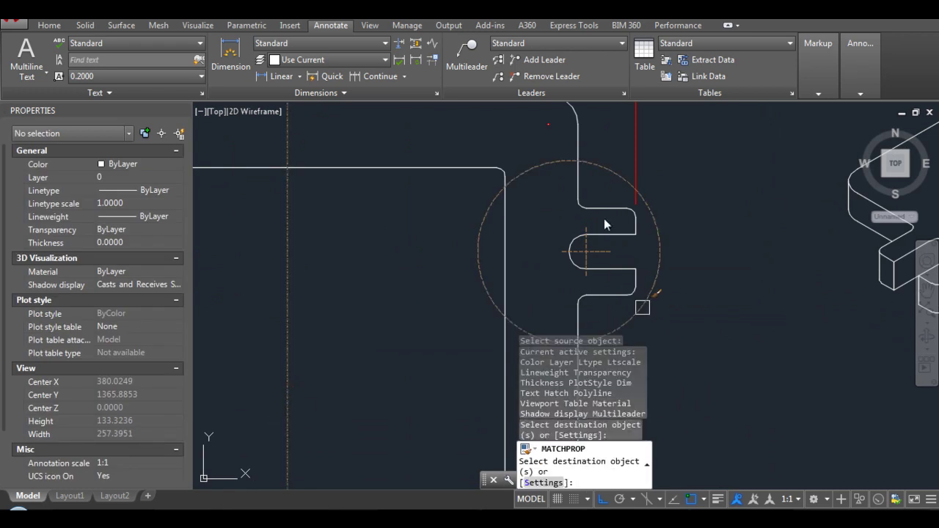
key(Escape)
scroll(740, 272, down, 2)
scroll(714, 217, down, 4)
scroll(681, 217, down, 4)
scroll(439, 159, up, 2)
scroll(439, 187, up, 4)
scroll(417, 186, down, 5)
scroll(411, 195, down, 1)
scroll(402, 209, up, 2)
scroll(373, 248, up, 2)
scroll(345, 352, up, 2)
click(337, 376)
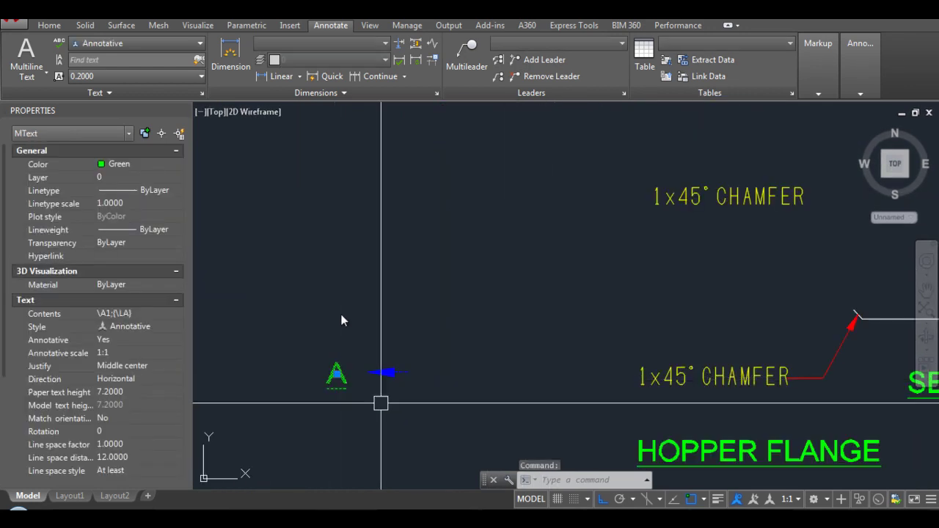
Move the detail label A onto the dashed detail circle using a nearest snap
text(m)
key(Return)
click(408, 209)
scroll(408, 209, down, 3)
scroll(422, 204, up, 2)
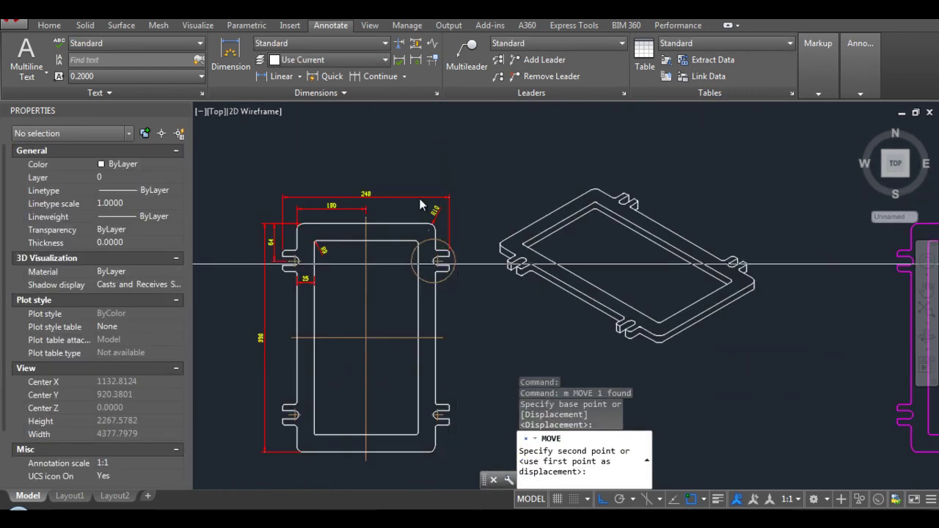
scroll(422, 204, up, 2)
click(421, 199)
scroll(419, 191, down, 3)
scroll(418, 186, down, 2)
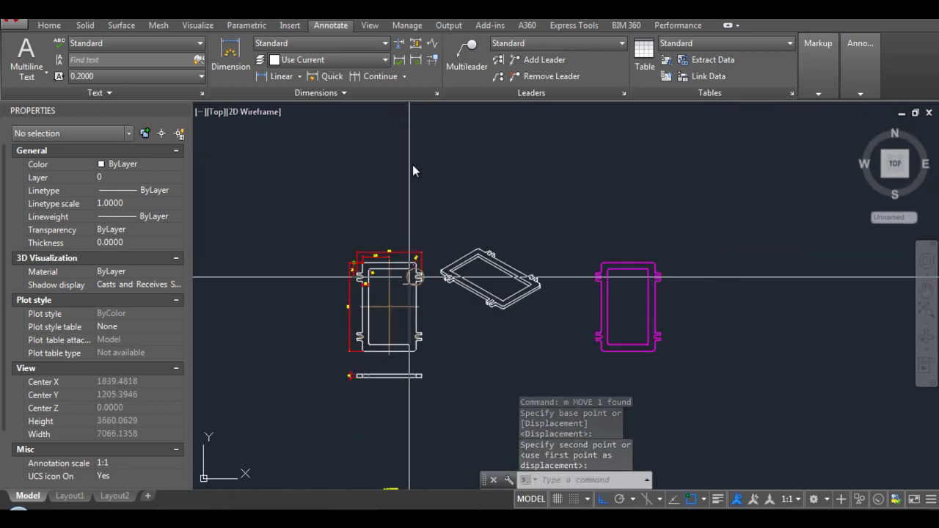
scroll(409, 278, up, 5)
text(m)
key(Return)
text(p)
key(Return)
scroll(271, 241, up, 4)
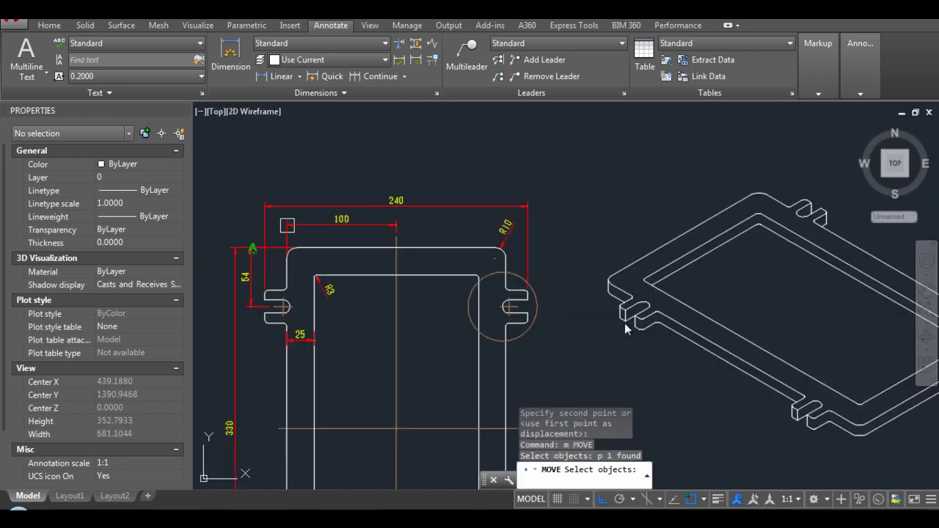
scroll(264, 241, up, 2)
key(Return)
scroll(511, 279, down, 3)
scroll(532, 291, up, 3)
scroll(533, 292, up, 2)
text(ne)
key(Return)
text(nea)
Reposition label A to sit just below the tab
key(Return)
click(595, 341)
scroll(553, 199, up, 3)
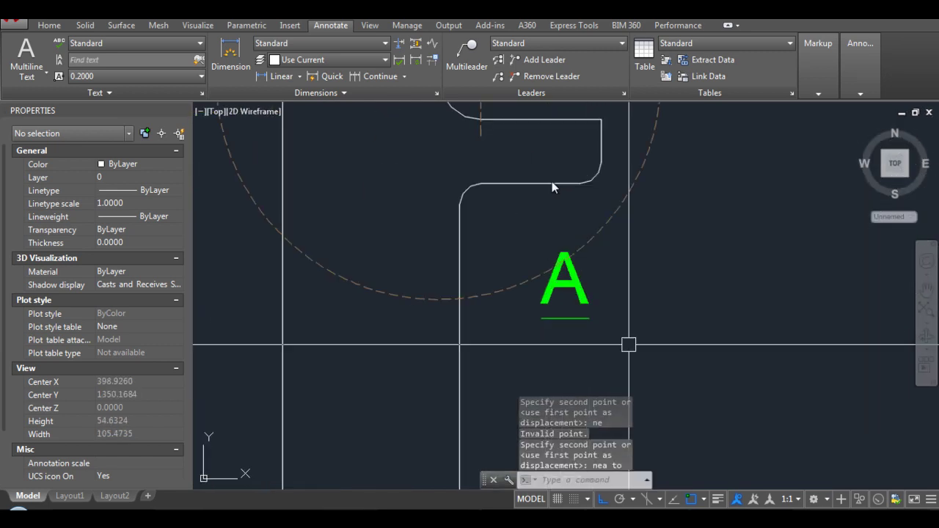
text(m)
key(Return)
click(559, 193)
click(615, 310)
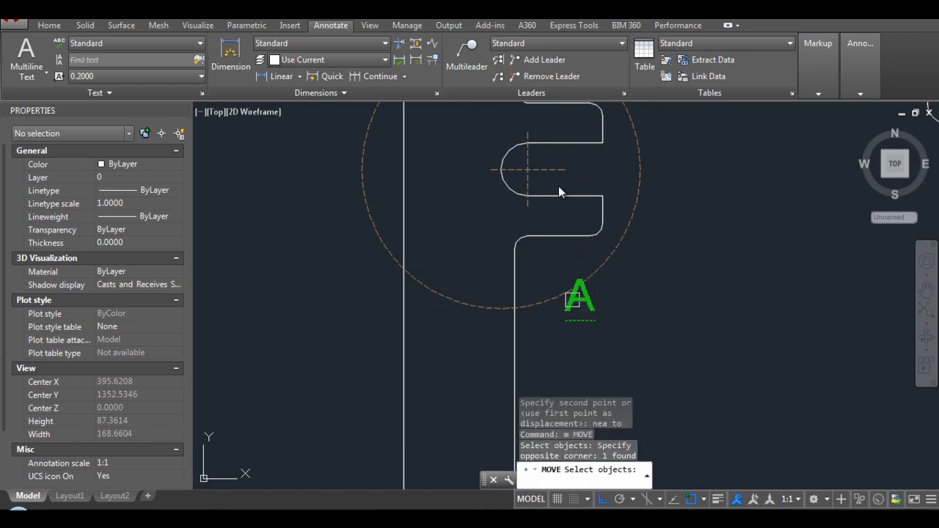
Break the detail circle beside the tab, cancelling the unfinished second break
key(Return)
click(670, 283)
click(670, 264)
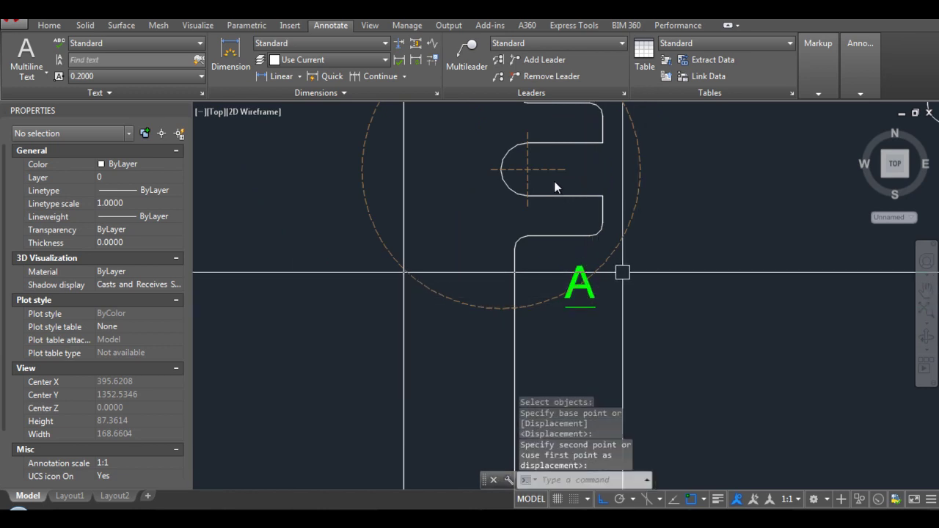
scroll(631, 272, up, 2)
text(br)
key(Return)
click(514, 317)
click(547, 290)
key(Return)
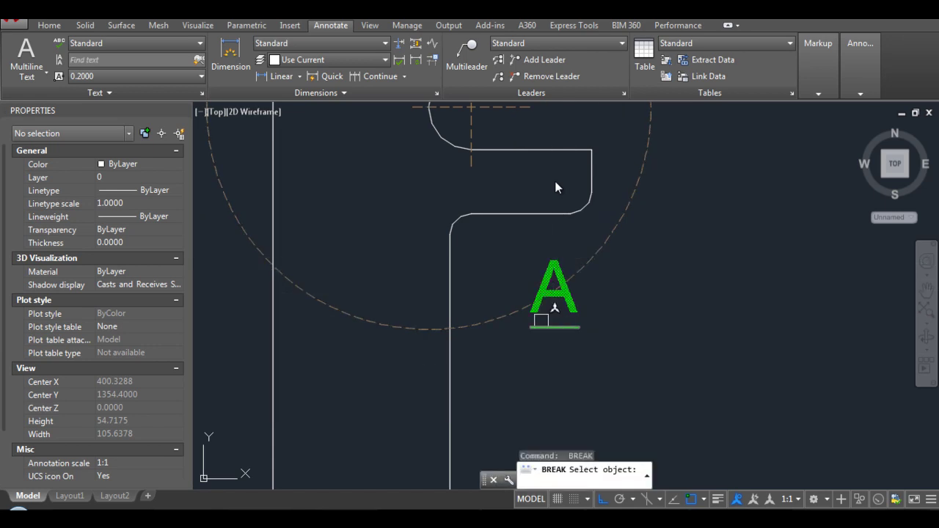
click(503, 318)
text(nea)
key(Return)
scroll(643, 319, down, 2)
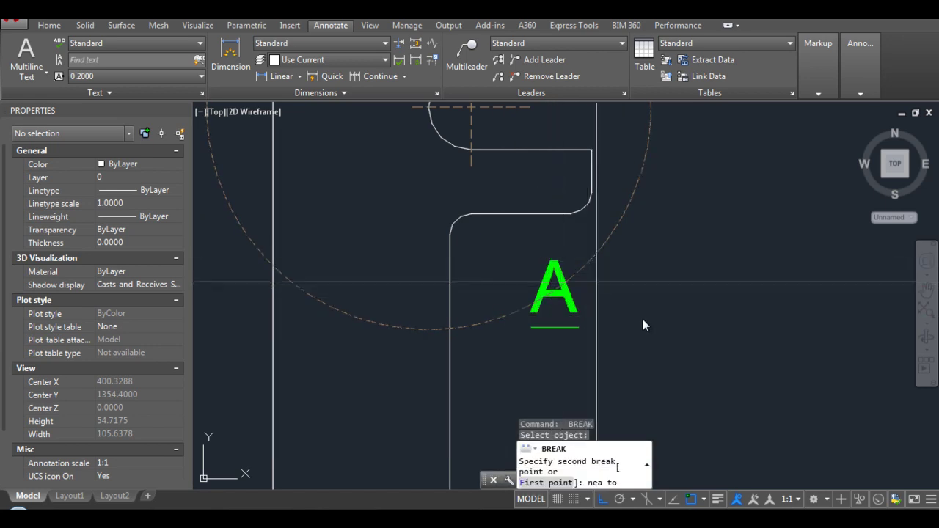
scroll(635, 326, down, 2)
scroll(616, 323, down, 2)
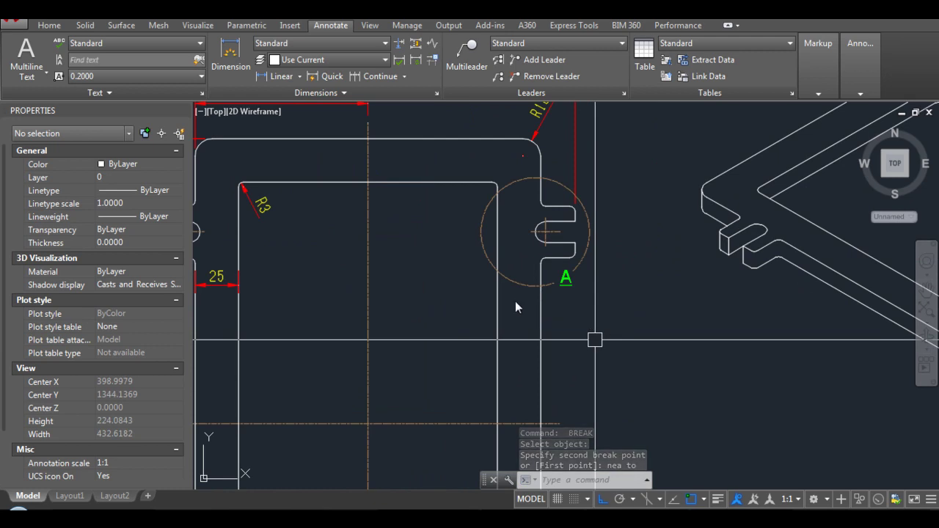
key(Escape)
key(Escape)
Start copying the dimensioned top view with CO and begin its selection window
text(co)
key(Return)
click(620, 313)
Finish selecting the dimensioned top view and place its copy to the left
click(470, 184)
scroll(471, 184, down, 4)
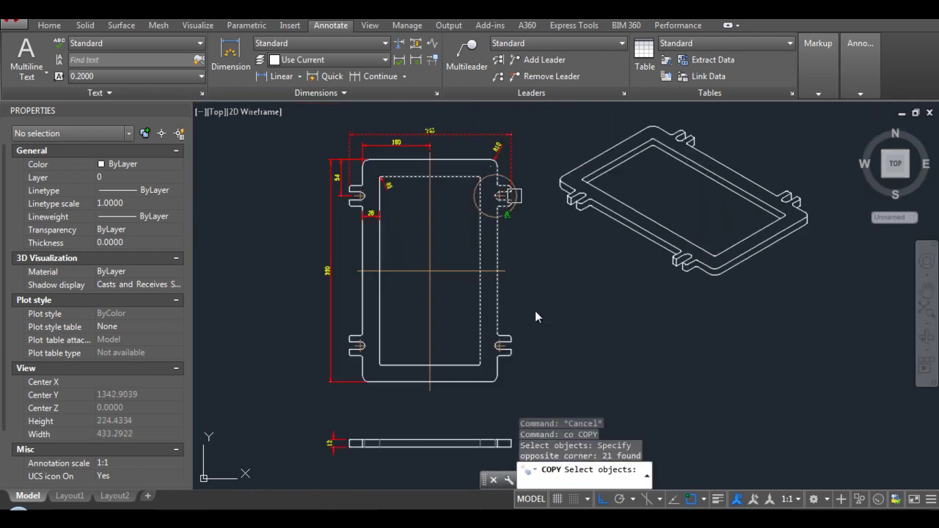
key(Return)
scroll(439, 201, down, 1)
scroll(468, 183, down, 3)
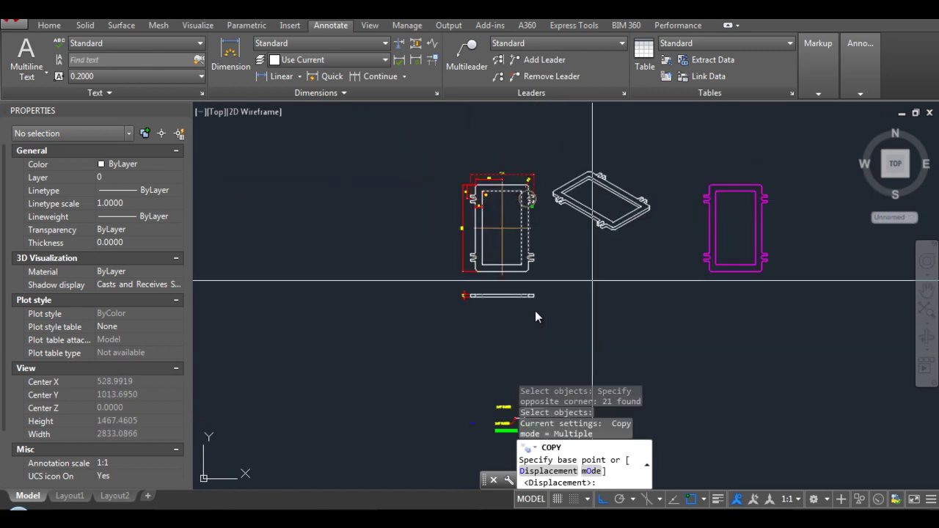
click(385, 176)
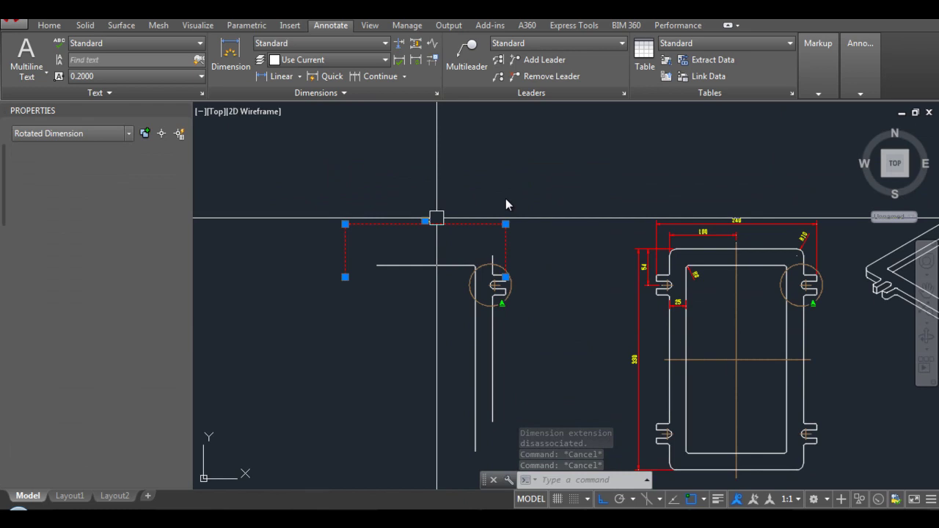
Erase the letter A label from the copied view
key(Escape)
scroll(526, 272, up, 4)
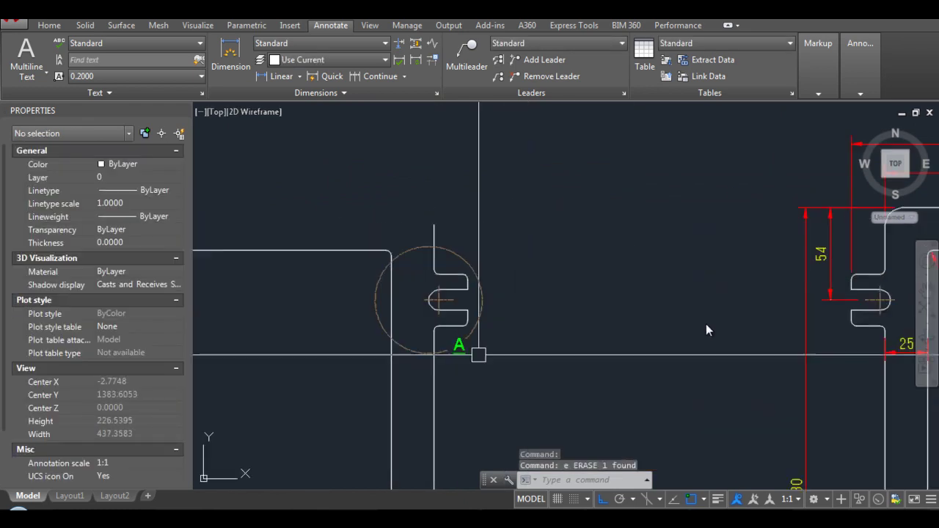
click(468, 344)
key(Escape)
scroll(524, 354, up, 2)
click(451, 345)
text(e)
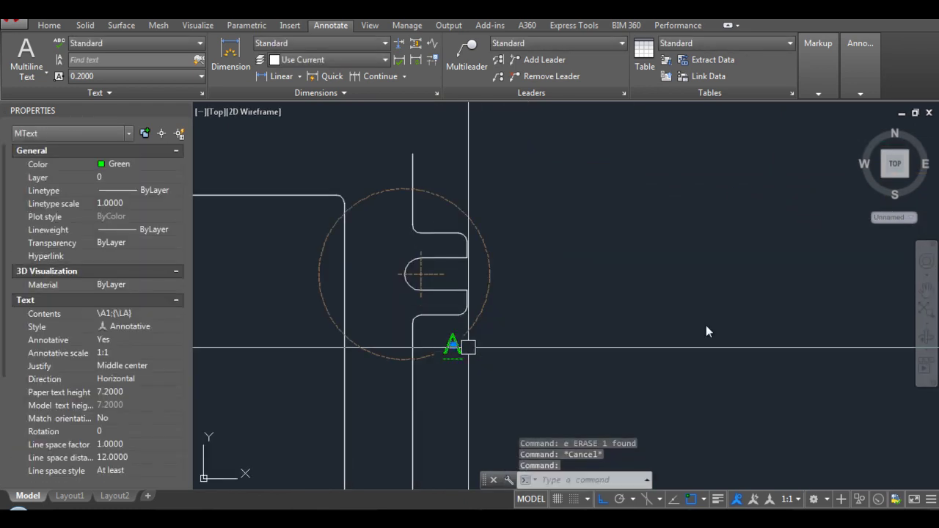
key(Return)
scroll(674, 310, down, 2)
Trim the copy's lines lying outside the detail circle
text(tr)
key(Return)
key(Return)
scroll(312, 297, up, 5)
scroll(377, 315, up, 4)
scroll(420, 341, down, 10)
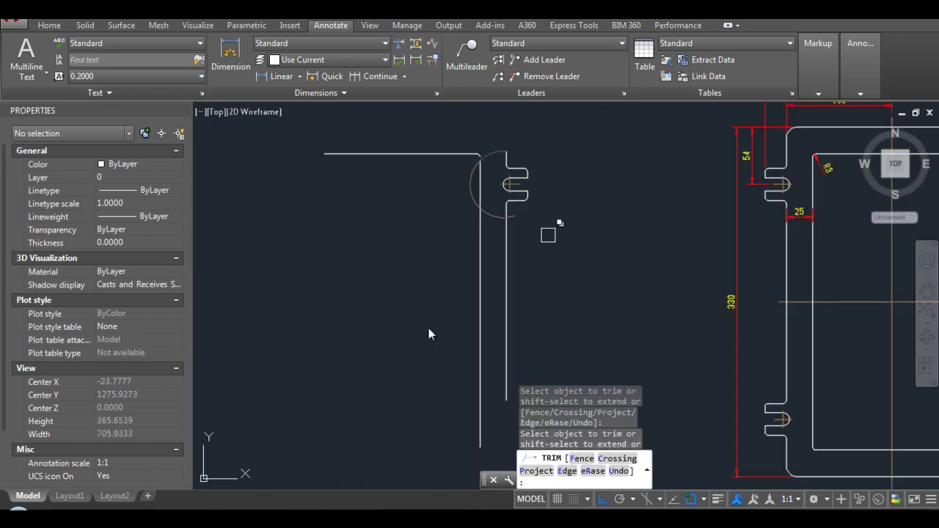
scroll(507, 293, up, 5)
scroll(506, 292, down, 5)
scroll(506, 292, up, 2)
scroll(595, 224, up, 2)
click(595, 224)
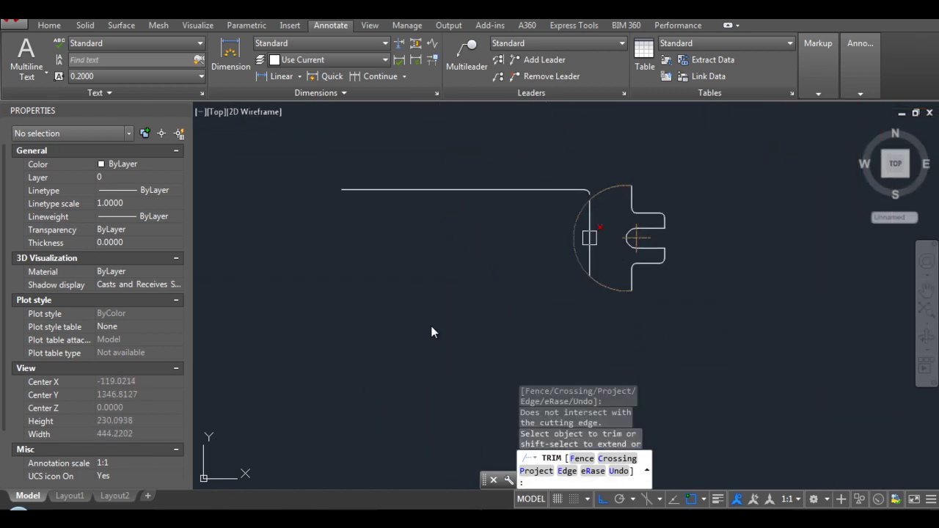
scroll(587, 237, up, 4)
scroll(365, 280, up, 2)
scroll(487, 256, up, 2)
scroll(436, 212, up, 2)
Erase the leftover stray line and arc around the tab
click(436, 203)
scroll(449, 200, down, 2)
scroll(771, 252, up, 2)
click(771, 252)
text(e)
key(Return)
scroll(616, 268, down, 3)
scroll(621, 277, down, 2)
scroll(542, 260, up, 2)
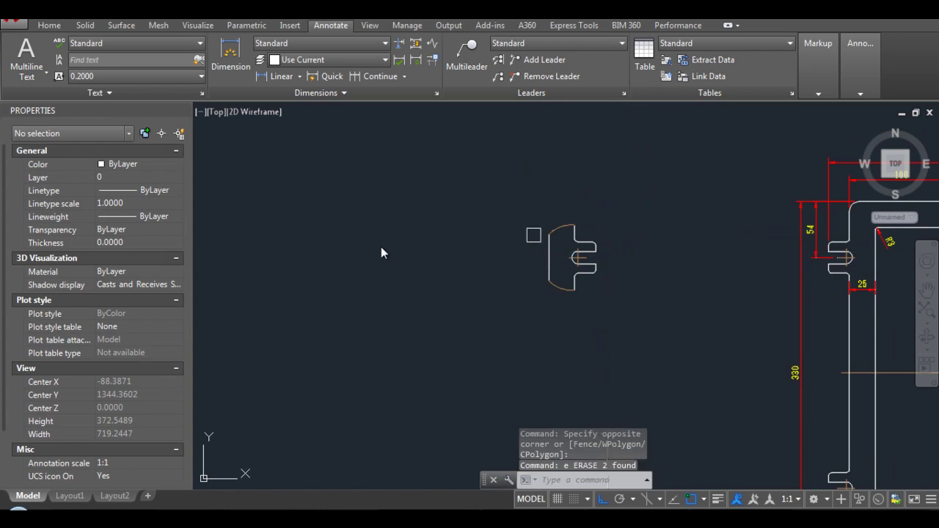
Start a move and window-select the isolated tab piece
text(m)
key(Return)
click(529, 198)
click(644, 331)
key(Return)
Move the isolated tab piece to sit below the isometric view
scroll(574, 255, up, 3)
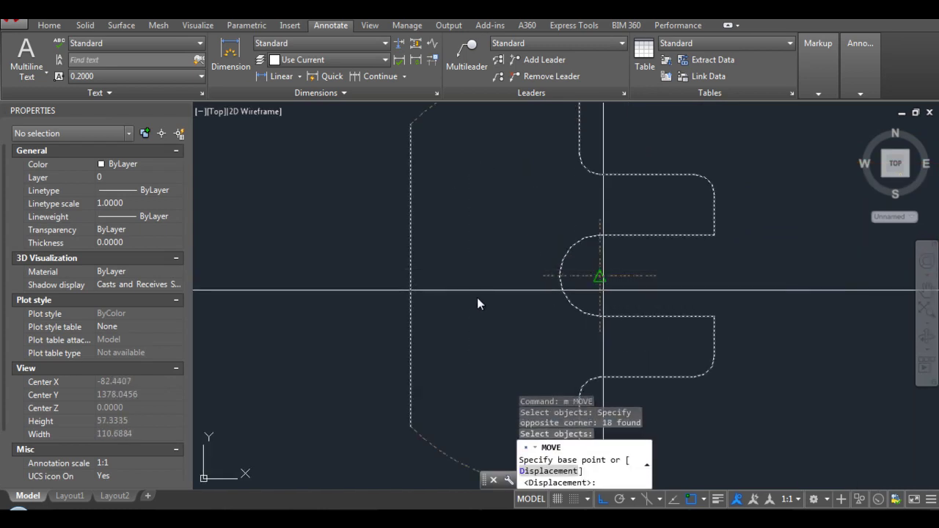
click(601, 273)
scroll(602, 272, down, 3)
scroll(683, 279, down, 2)
click(743, 283)
text(m)
key(Return)
click(734, 200)
key(Return)
click(806, 283)
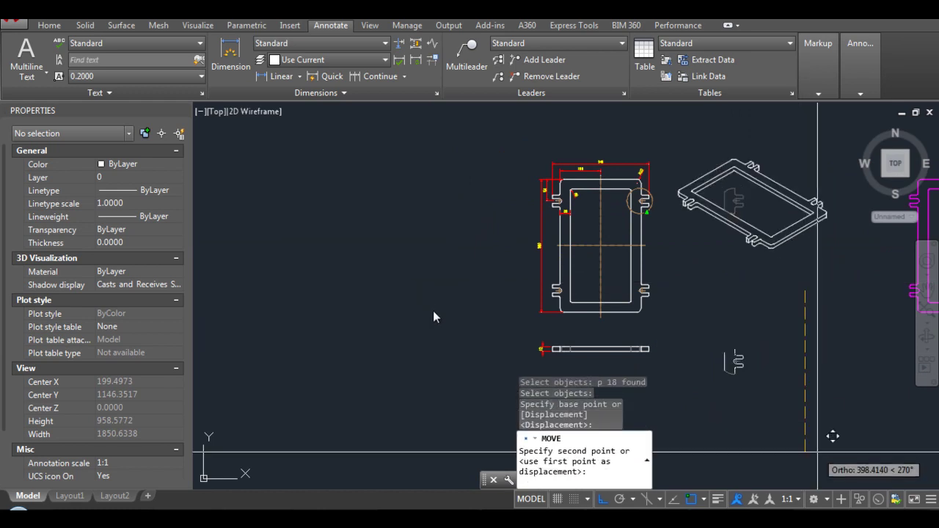
scroll(769, 282, up, 5)
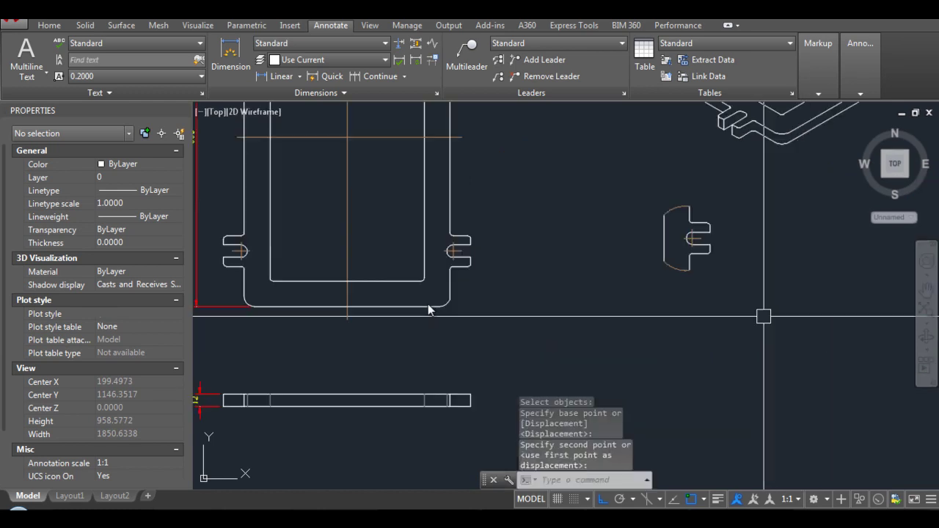
click(622, 273)
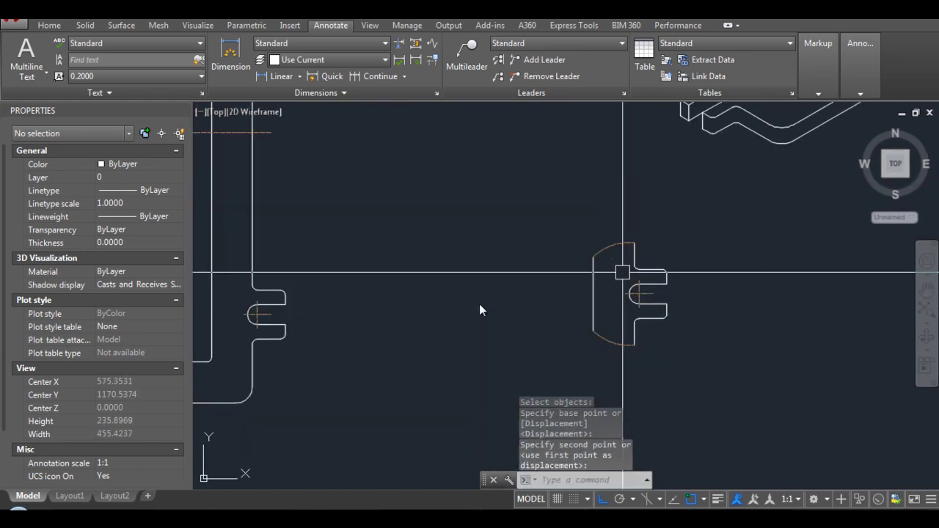
Try scaling the tab piece from a corner point, then undo the resize
text(sc)
key(Return)
click(521, 193)
click(695, 348)
key(Return)
double_click(593, 257)
click(591, 252)
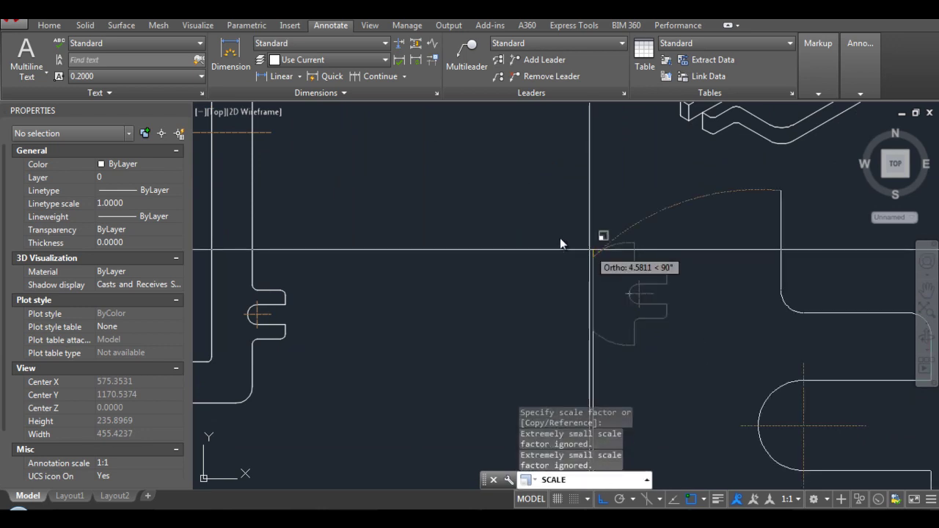
text(5)
key(Return)
scroll(571, 234, down, 4)
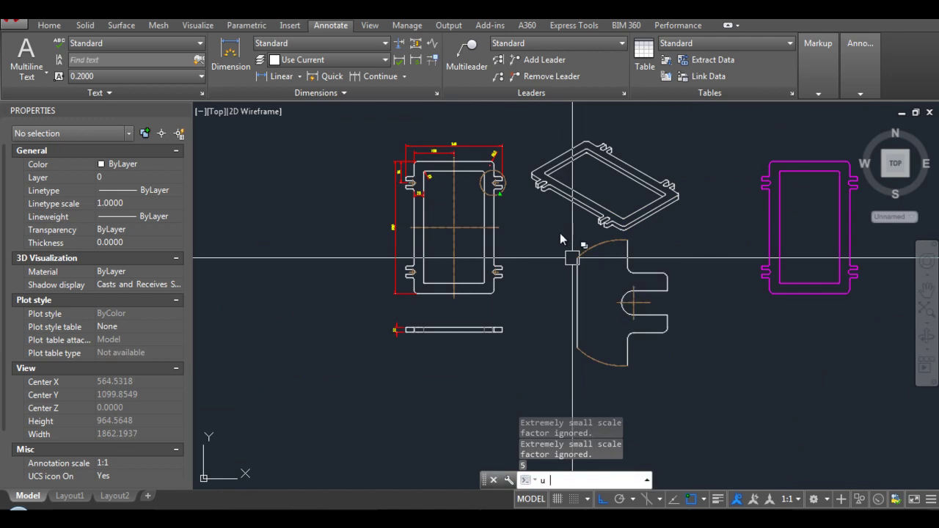
scroll(565, 261, up, 4)
key(Return)
Scale the tab piece by a factor of 3 from its corner endpoint
click(529, 189)
click(723, 326)
key(Return)
click(593, 256)
text(5)
key(Return)
scroll(463, 231, down, 4)
scroll(463, 223, up, 3)
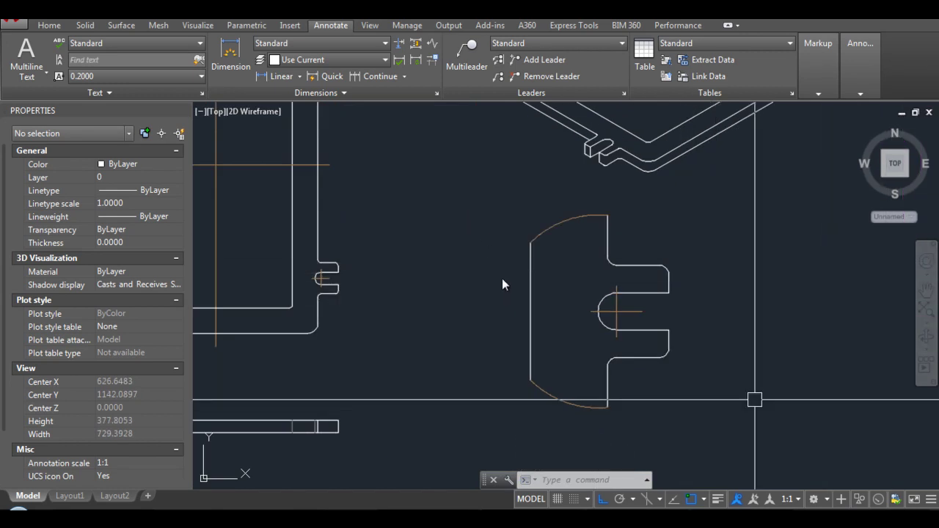
key(Escape)
Add a 60 linear dimension across the top corners of the enlarged tab detail
text(dli)
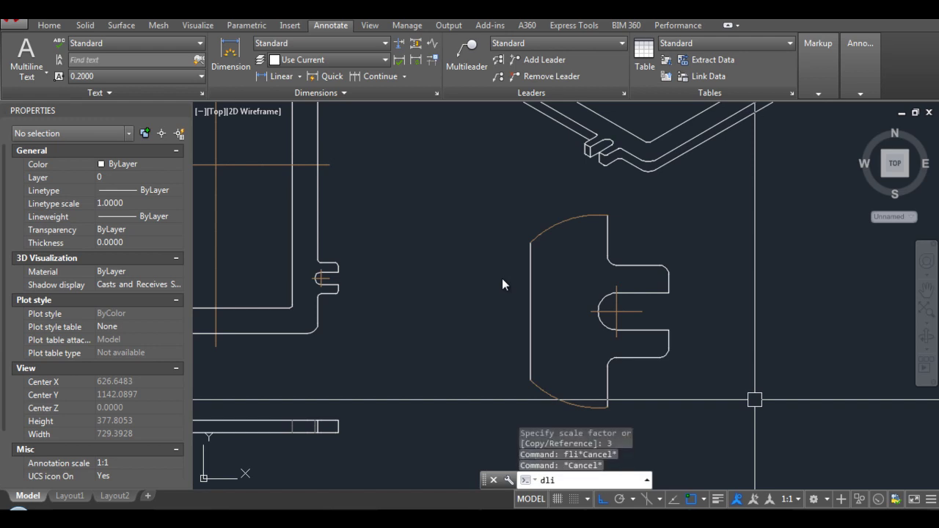
key(Return)
scroll(502, 284, up, 5)
click(502, 278)
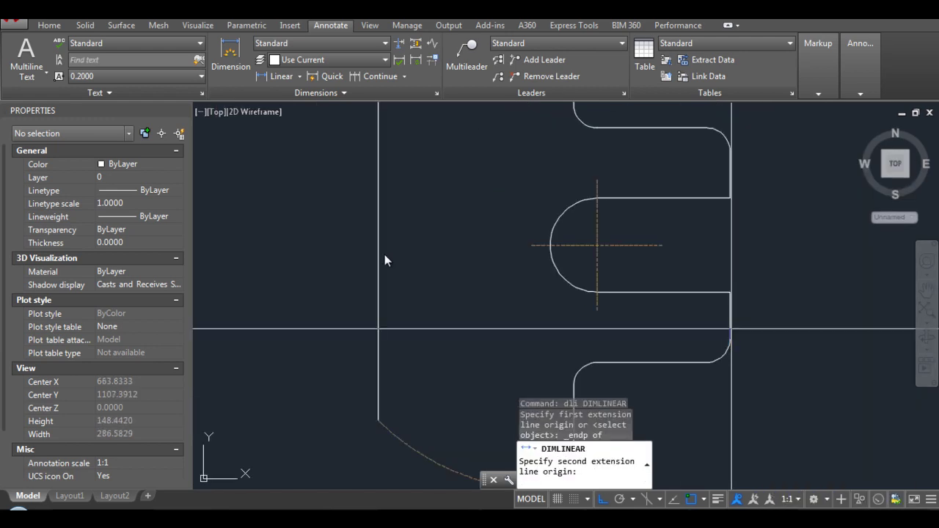
shift+right_click(276, 349)
key(e)
click(683, 153)
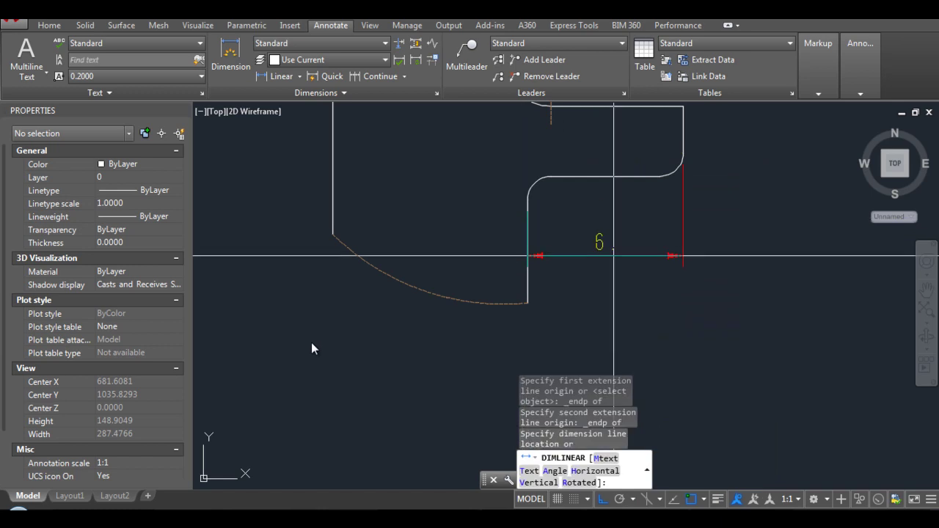
click(610, 235)
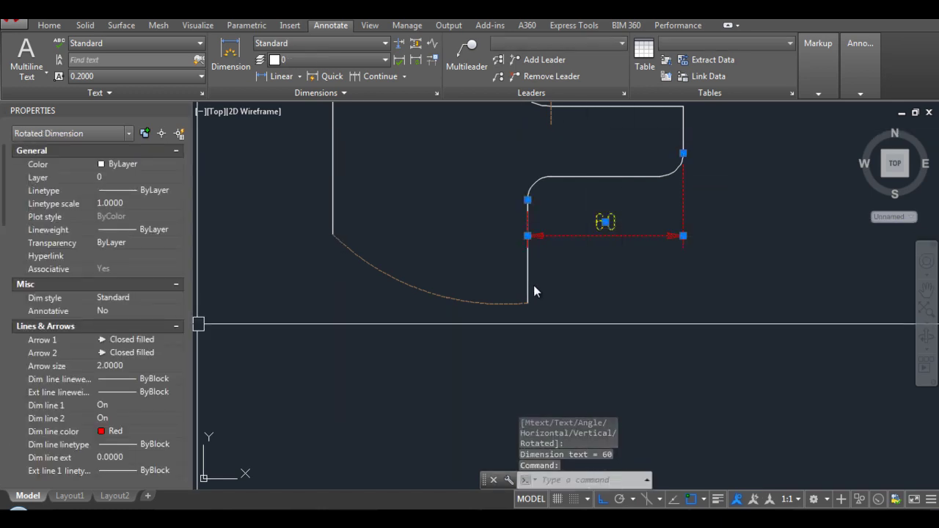
Set the dimension's linear scale to 1/3 so it reads true size, 20
scroll(96, 294, down, 5)
scroll(96, 294, down, 5)
scroll(95, 294, down, 3)
scroll(95, 293, down, 3)
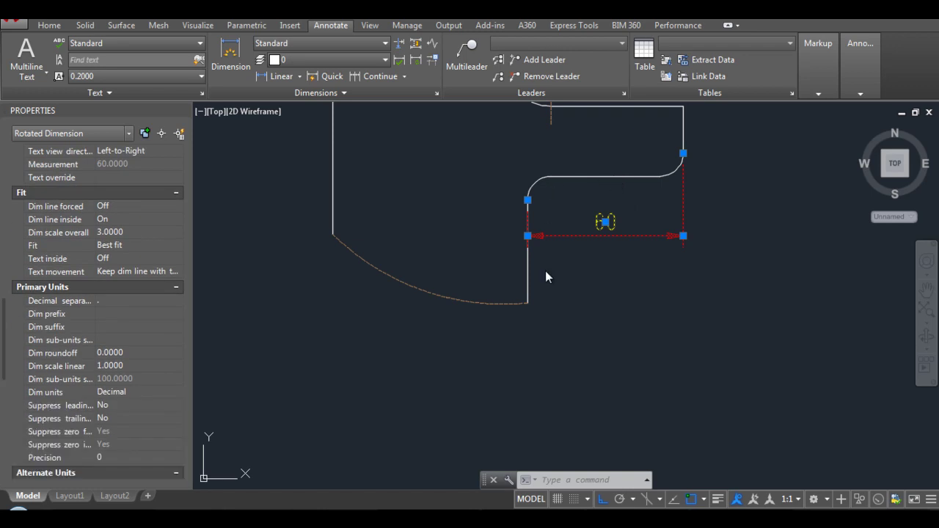
click(132, 365)
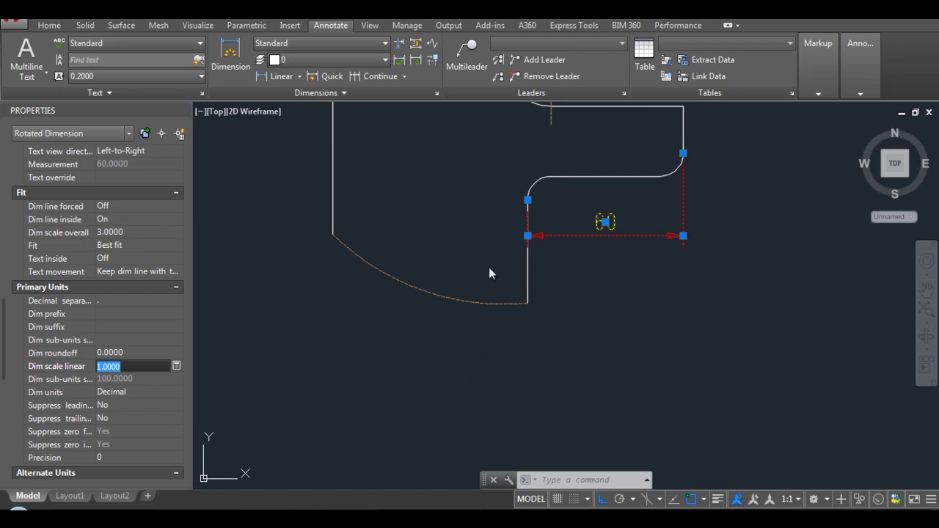
text(1/3)
key(Return)
key(Escape)
key(Escape)
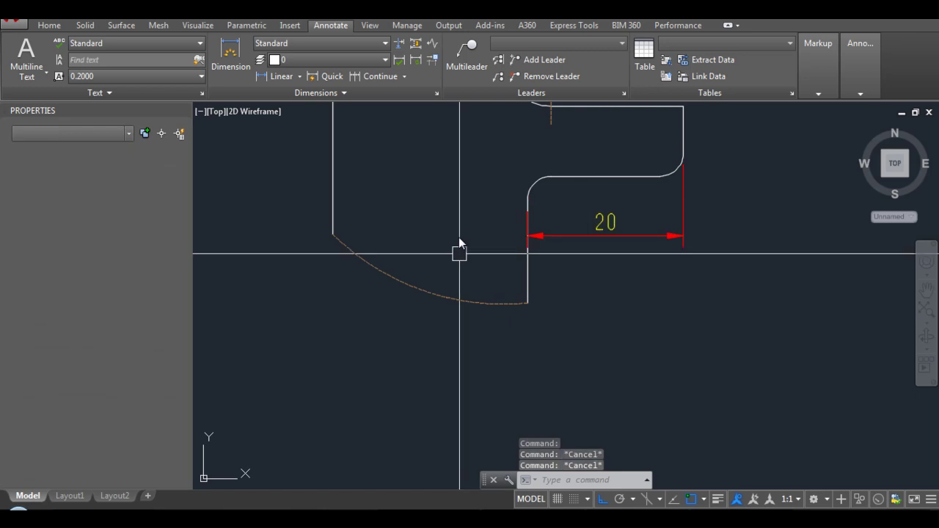
scroll(459, 242, down, 2)
scroll(458, 237, up, 3)
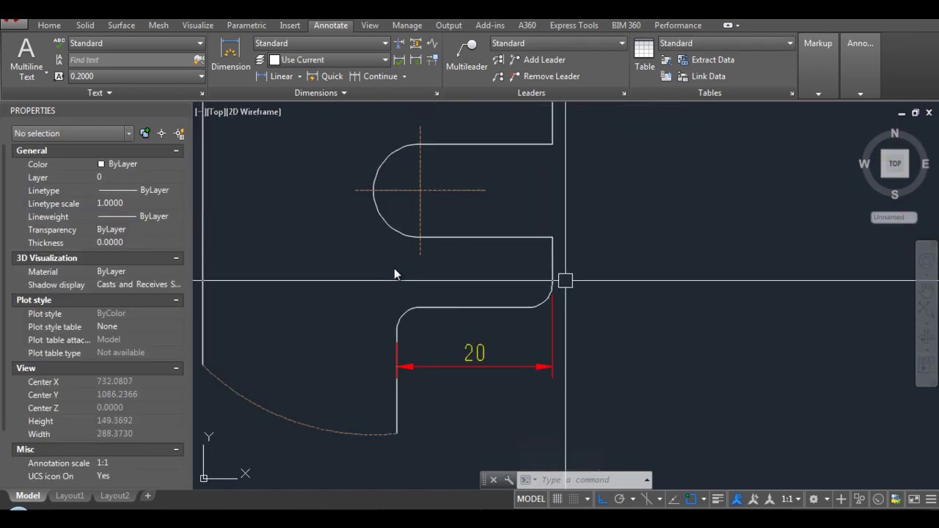
text(fli)
key(Return)
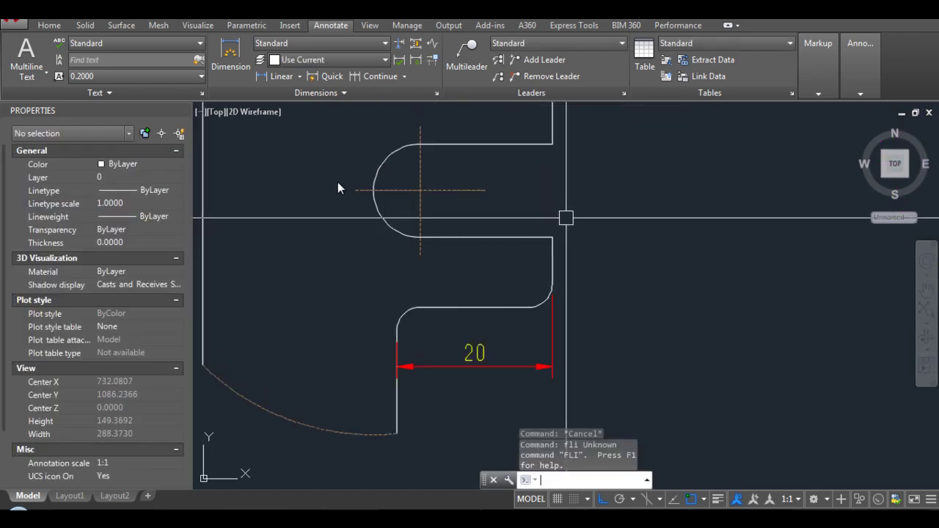
Dimension the 36 slot opening and the 90 overall tab height
text(dli)
key(Return)
click(533, 280)
scroll(533, 280, down, 1)
scroll(520, 294, up, 1)
click(547, 321)
click(591, 272)
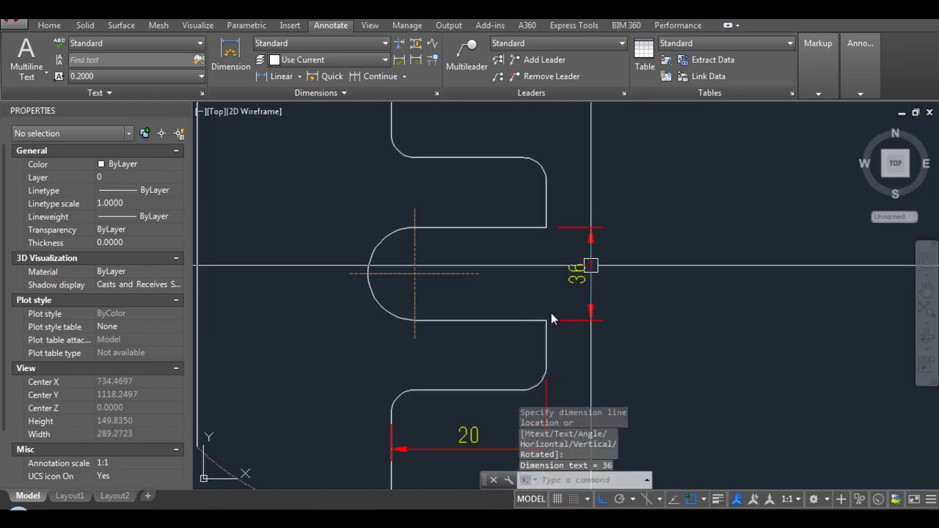
key(Return)
click(522, 390)
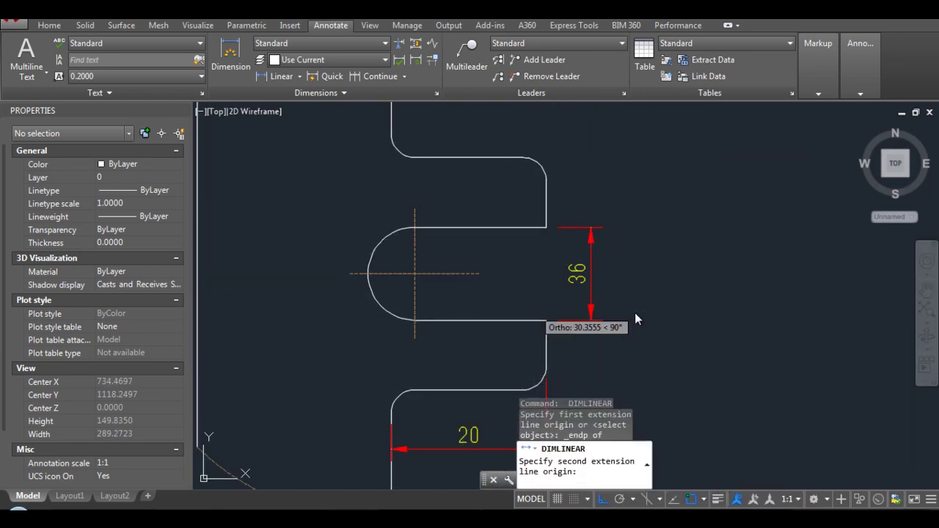
click(523, 157)
scroll(547, 191, down, 1)
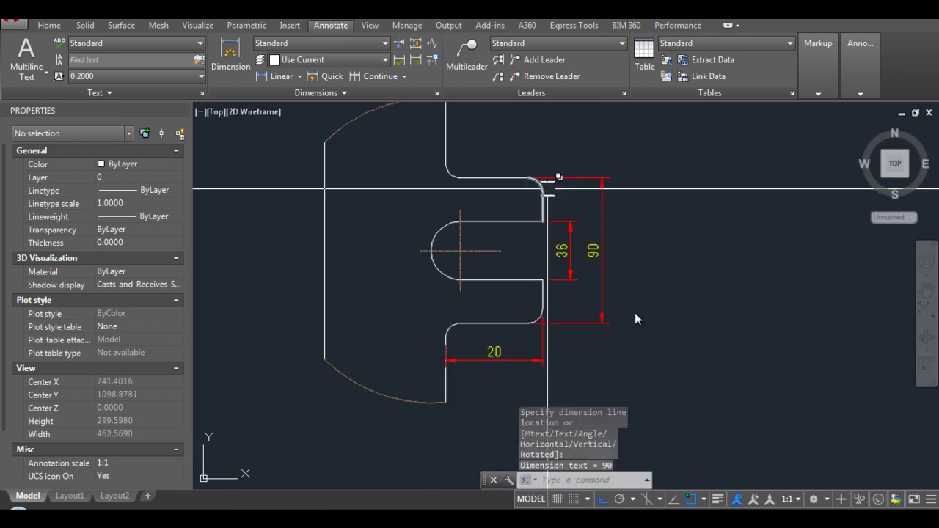
click(639, 321)
Dimension the 9 distance from the slot arc's quadrant to the tab corner
scroll(525, 266, down, 2)
scroll(550, 300, up, 2)
shift+right_click(514, 326)
click(549, 367)
scroll(514, 330, up, 2)
click(472, 311)
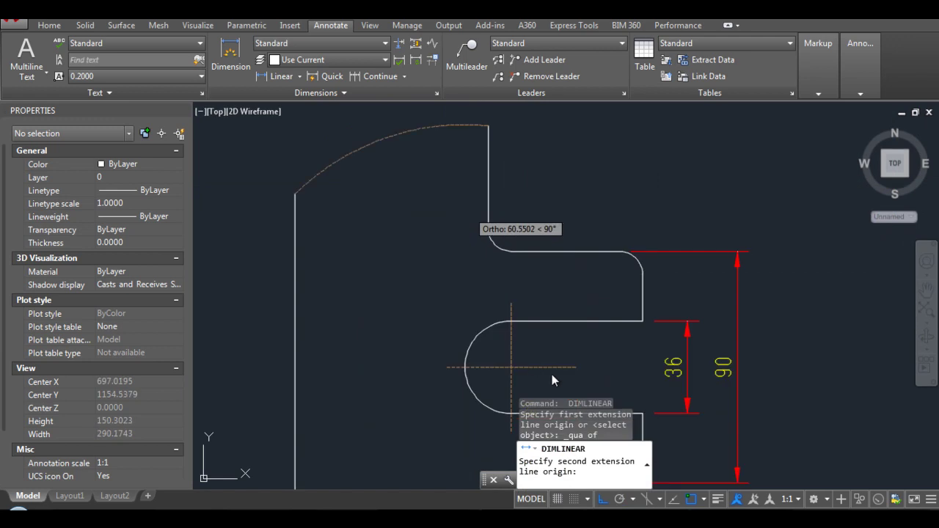
shift+right_click(475, 330)
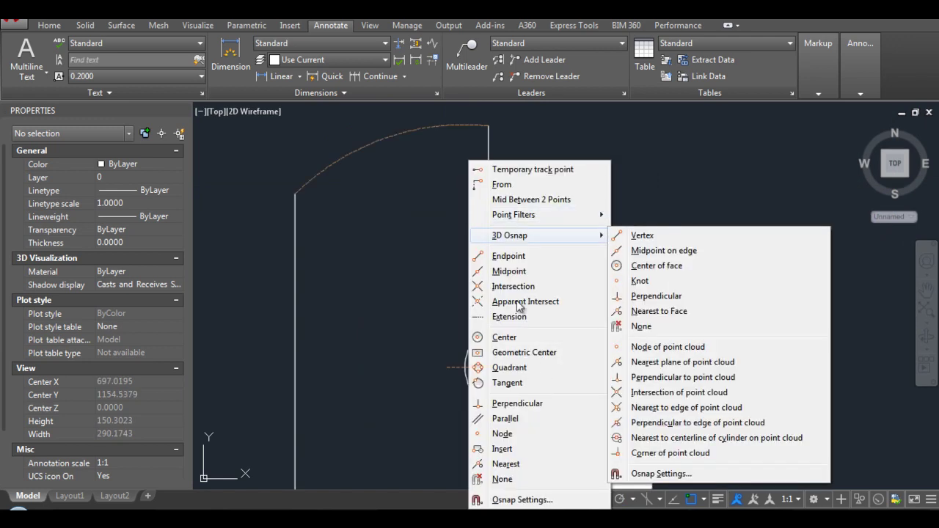
click(509, 256)
click(544, 200)
click(516, 198)
Add radius dimensions to the slot's round end (R18) and both fillets (R9)
text(dra)
key(Return)
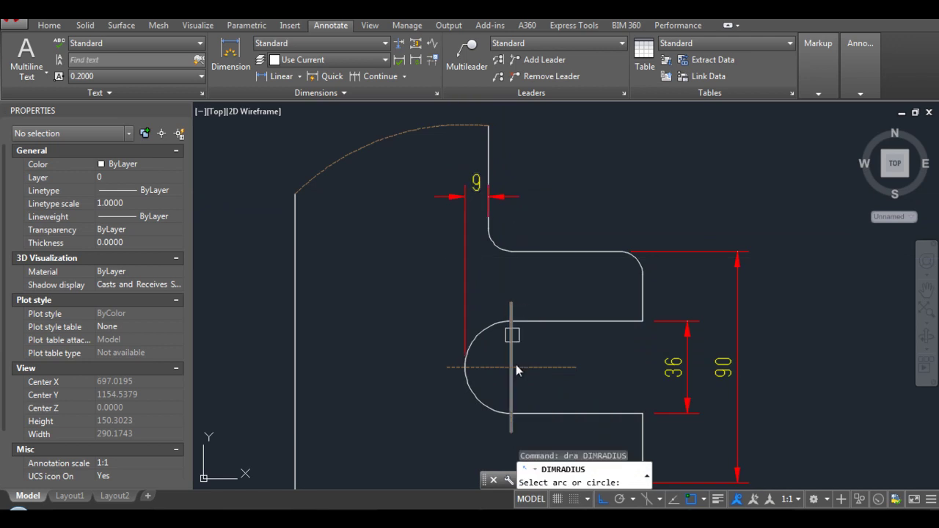
click(478, 407)
scroll(389, 293, down, 2)
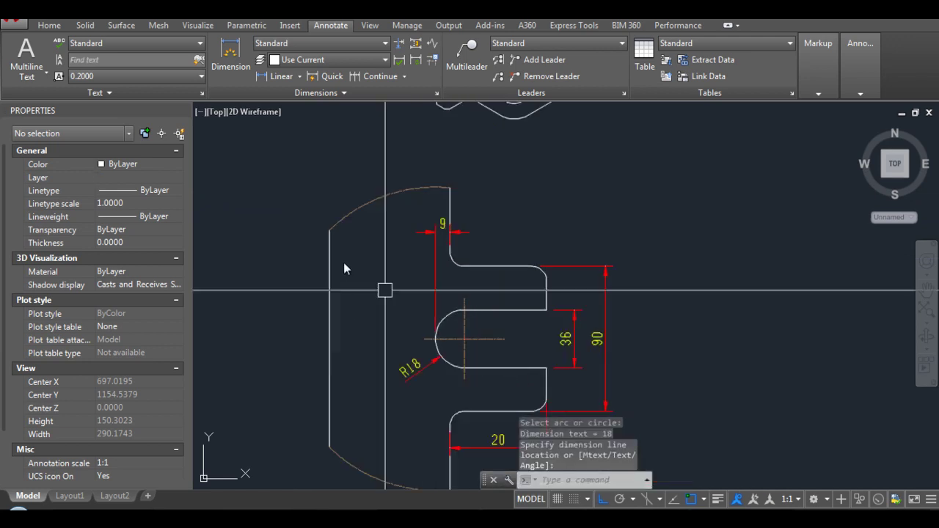
click(420, 340)
key(Return)
scroll(453, 249, up, 2)
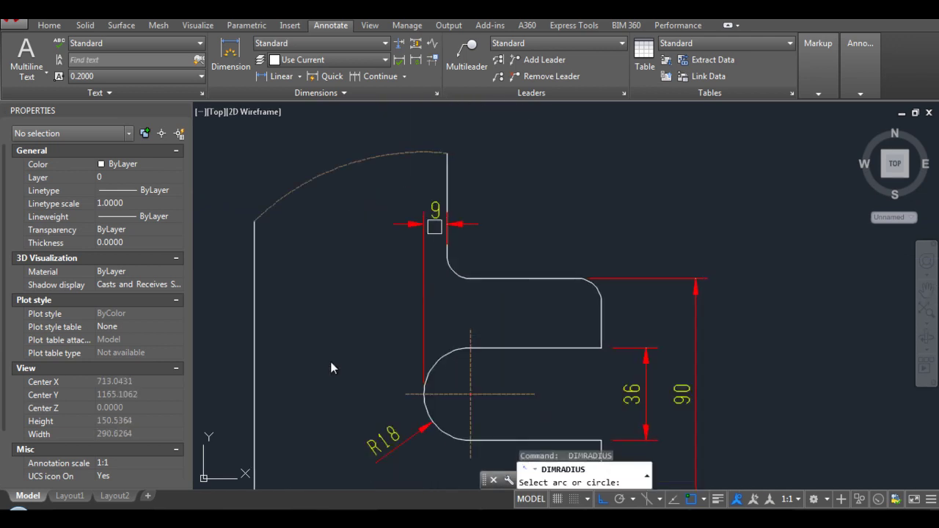
click(456, 261)
scroll(457, 261, up, 2)
click(506, 217)
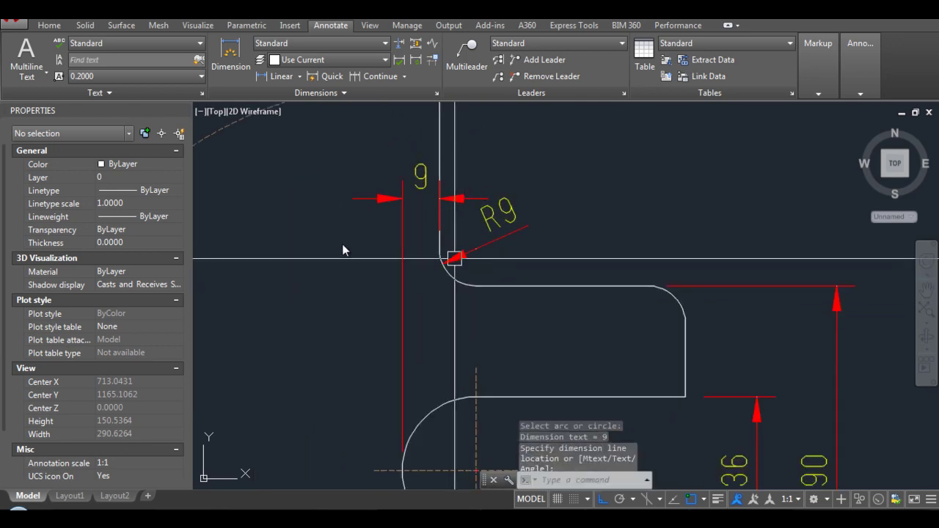
key(Return)
click(671, 293)
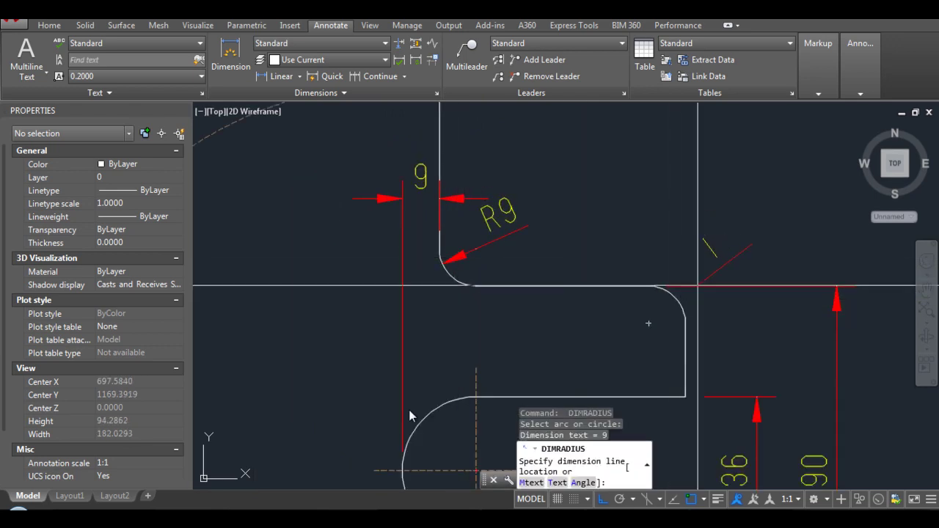
click(696, 258)
scroll(644, 235, down, 2)
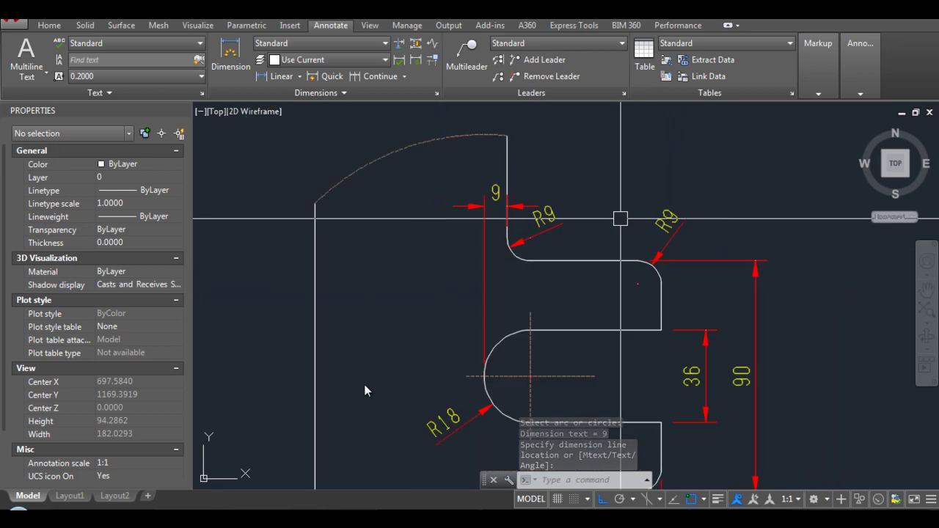
scroll(644, 235, down, 2)
Match the scaled dimension's properties onto the tab detail's dimensions so they read true size
text(ma)
key(Return)
scroll(408, 426, up, 2)
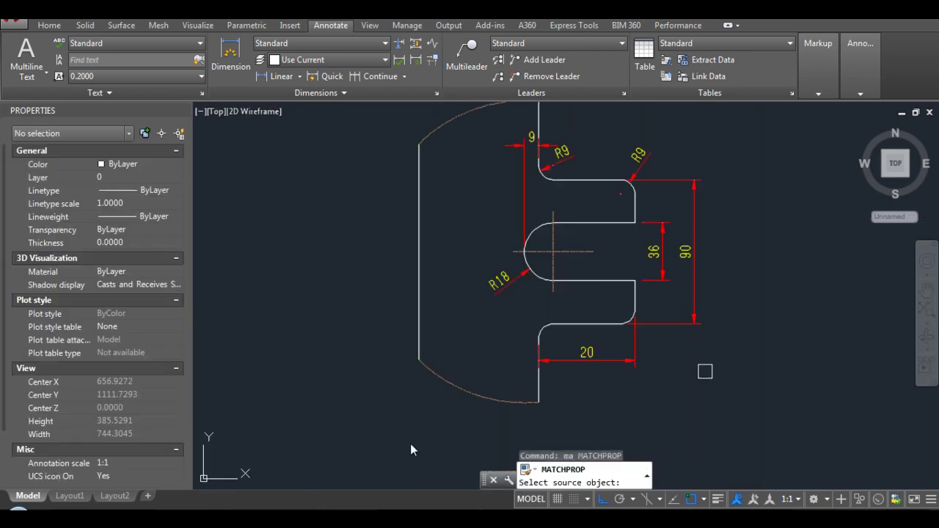
click(633, 355)
click(709, 321)
click(655, 271)
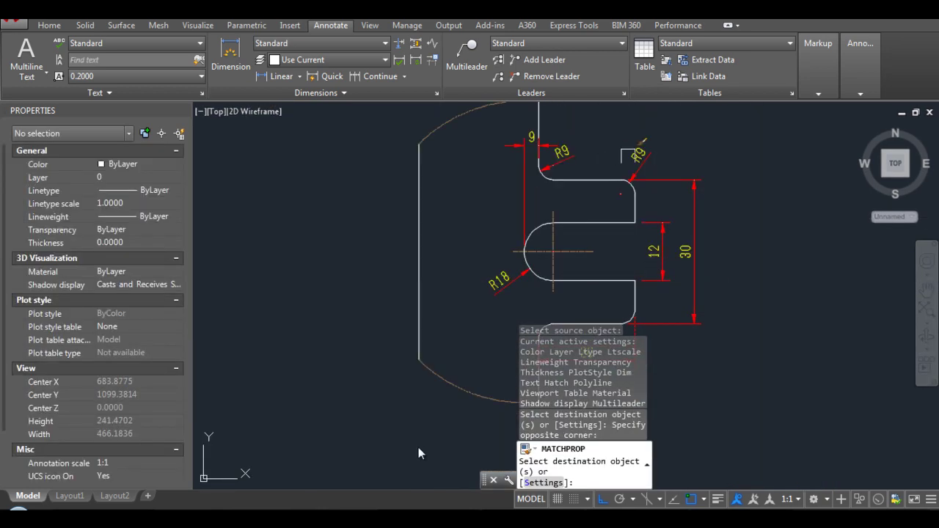
click(529, 141)
click(629, 195)
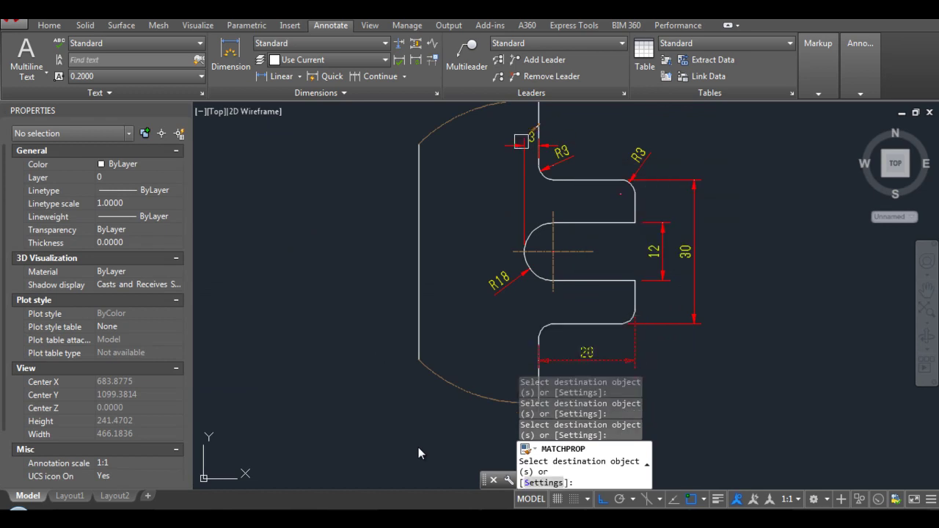
key(Return)
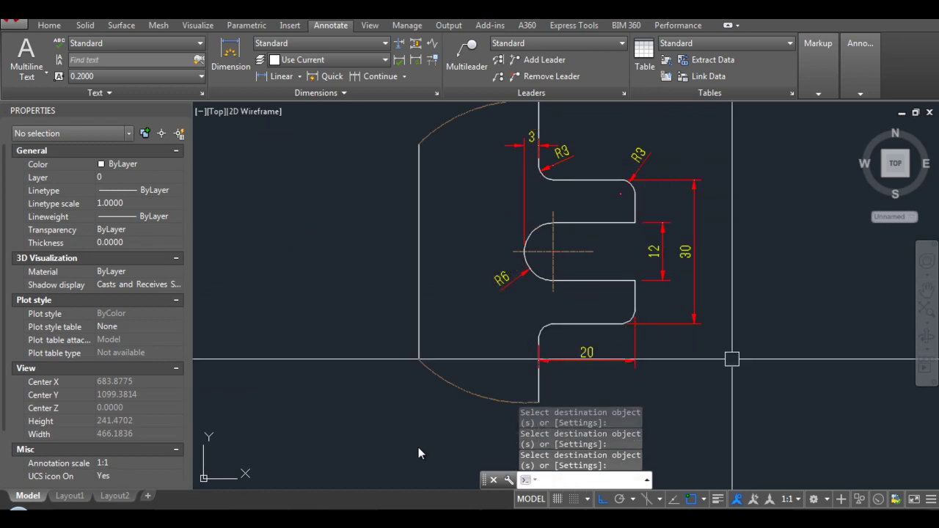
Copy the SECTION A-A title text
scroll(315, 121, down, 5)
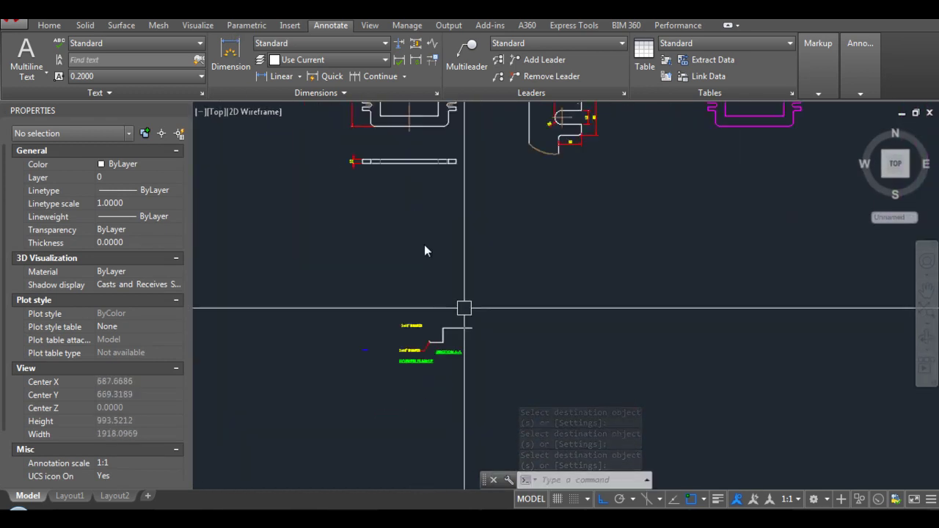
scroll(464, 308, up, 4)
click(461, 408)
text(co)
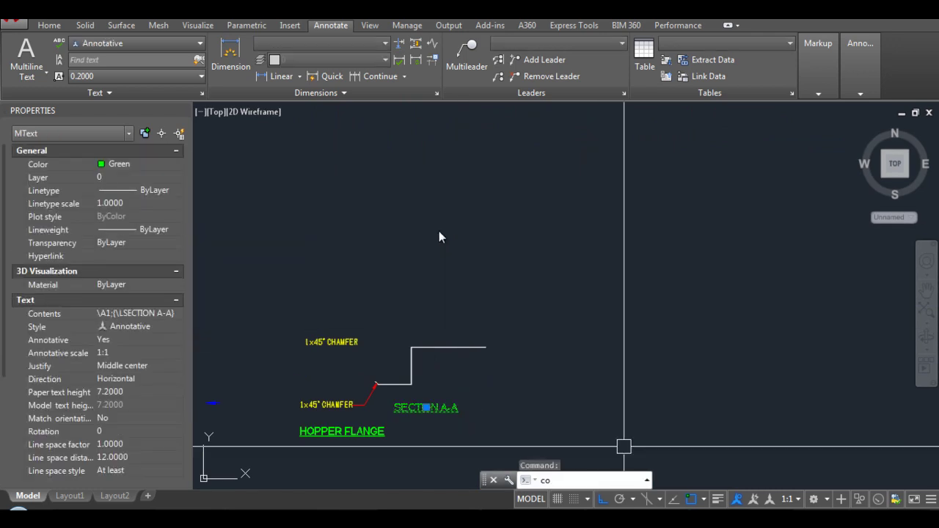
key(Return)
scroll(488, 302, down, 3)
click(490, 302)
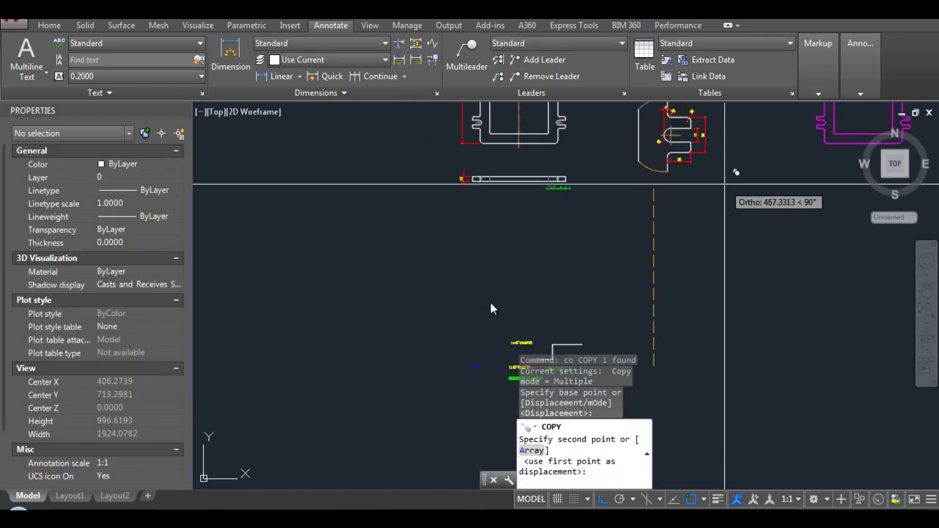
key(Escape)
Move the copied title to sit just beneath the enlarged tab detail
scroll(490, 303, up, 3)
scroll(490, 302, up, 3)
text(m)
key(Return)
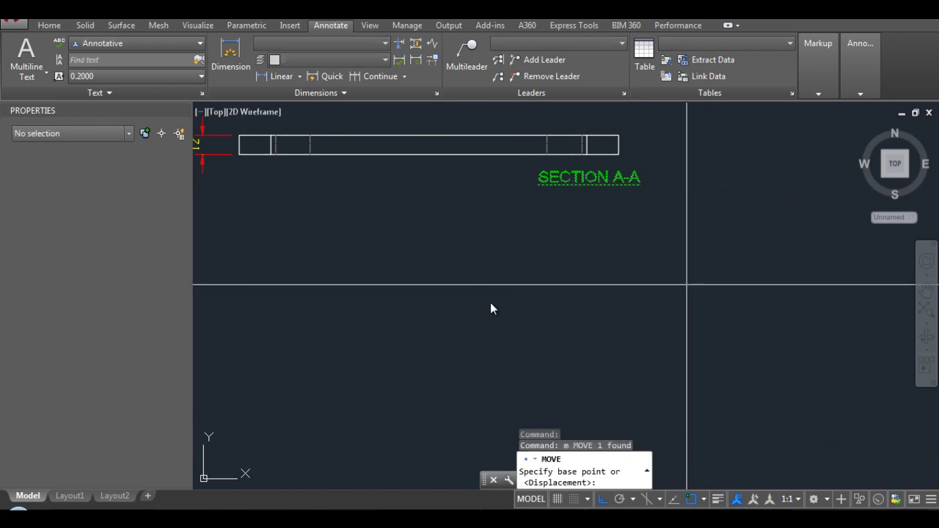
click(640, 185)
scroll(683, 275, down, 3)
scroll(682, 279, up, 3)
scroll(671, 284, up, 2)
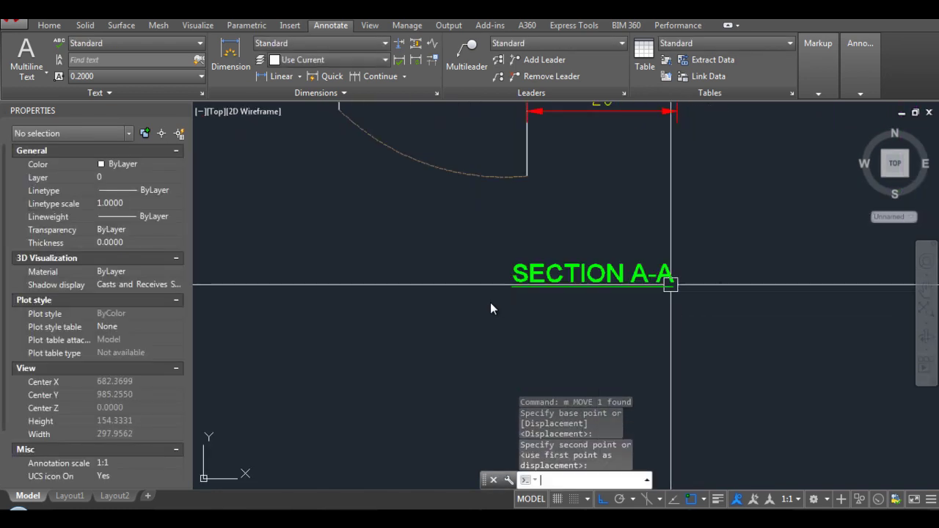
click(671, 284)
key(Return)
click(654, 272)
key(Return)
click(734, 267)
click(712, 203)
key(Escape)
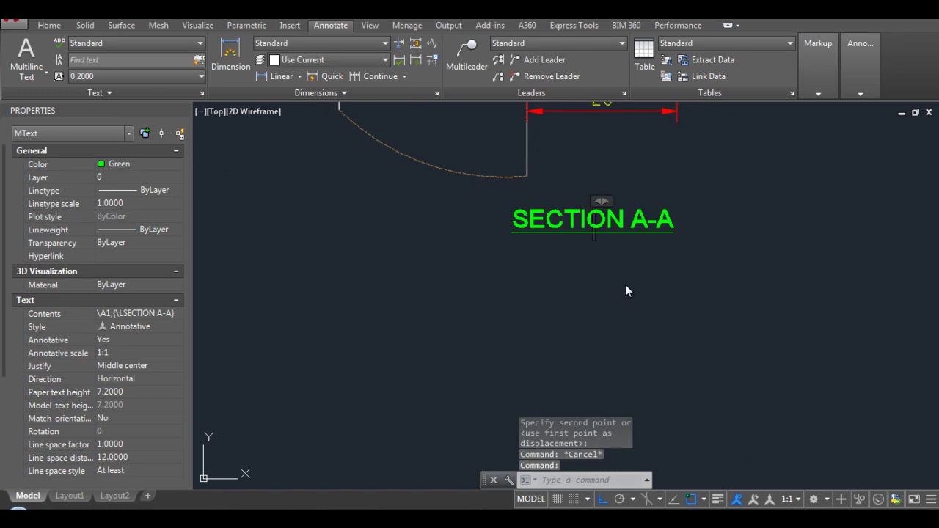
Retype the copied title as (TYP.) DETAIL-A
double_click(626, 290)
text((TYP. dETTAIL-A)
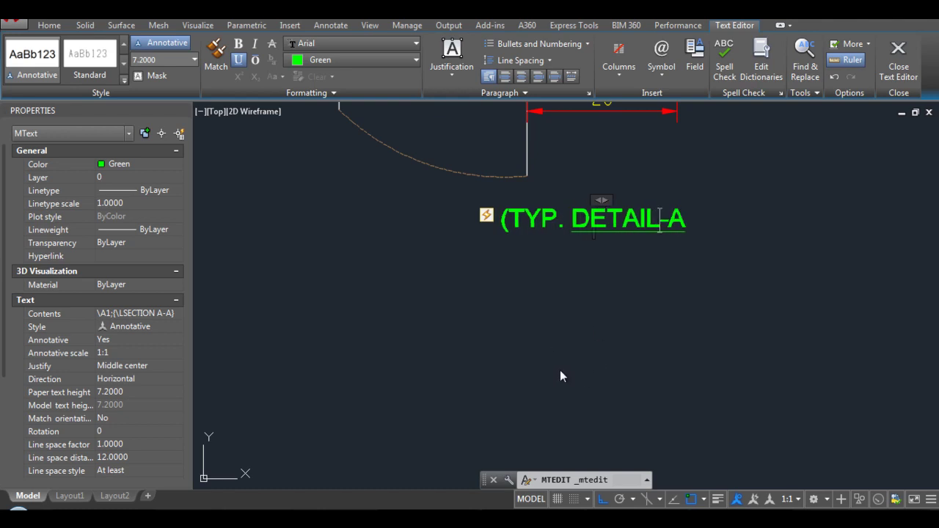
key(BackSpace)
key(BackSpace)
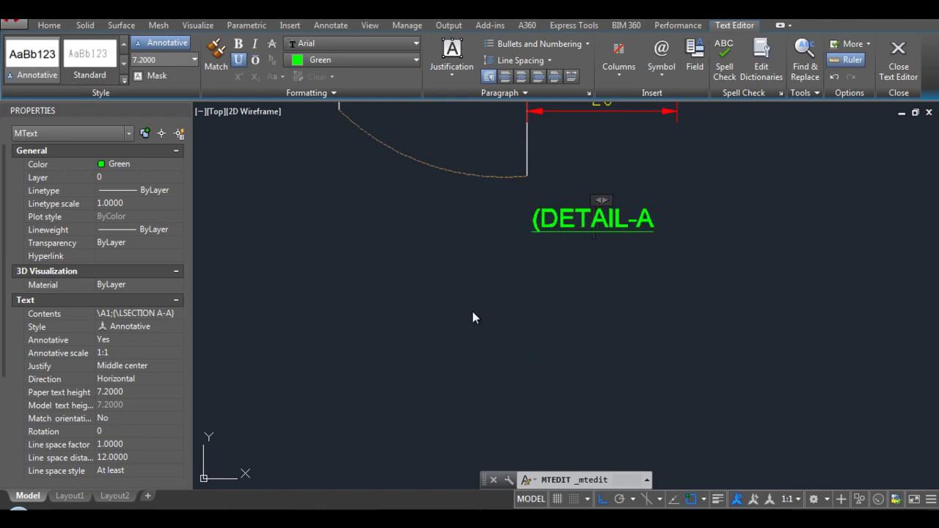
text(TYP.))
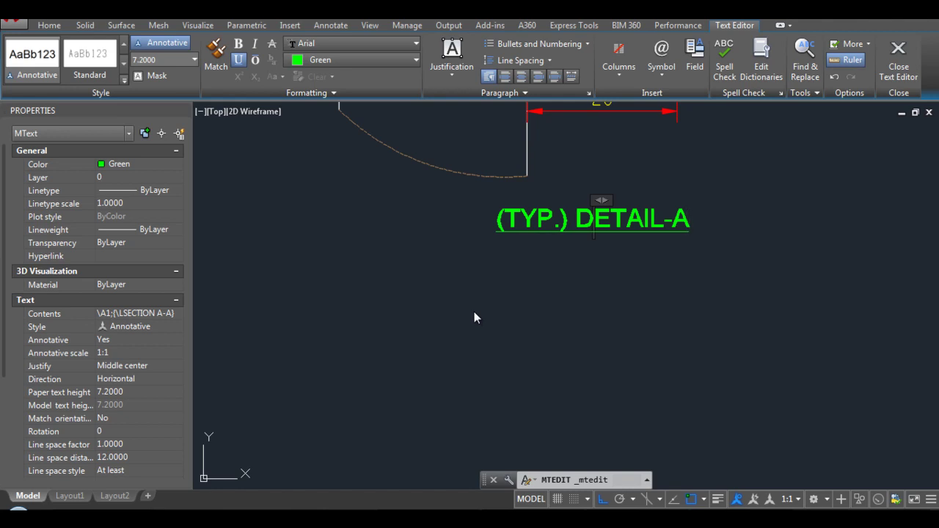
scroll(474, 317, down, 5)
Erase the twelve leftover chamfer notes and lines with a crossing window
click(474, 317)
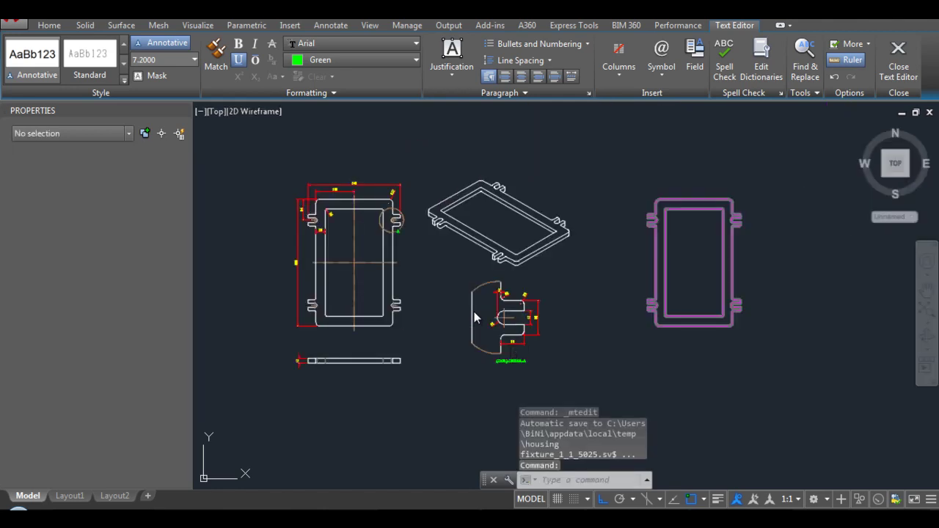
scroll(474, 317, down, 3)
scroll(474, 317, up, 3)
scroll(528, 333, up, 6)
click(698, 326)
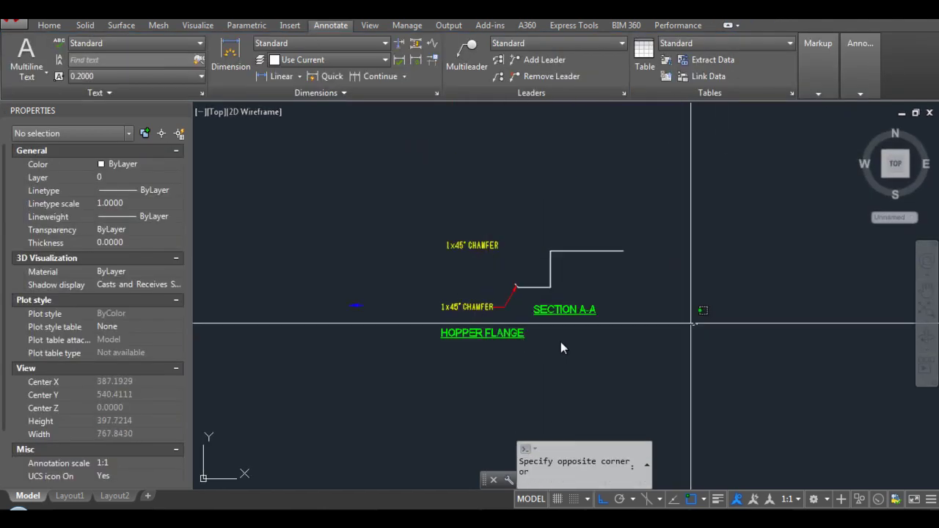
click(341, 221)
key(Delete)
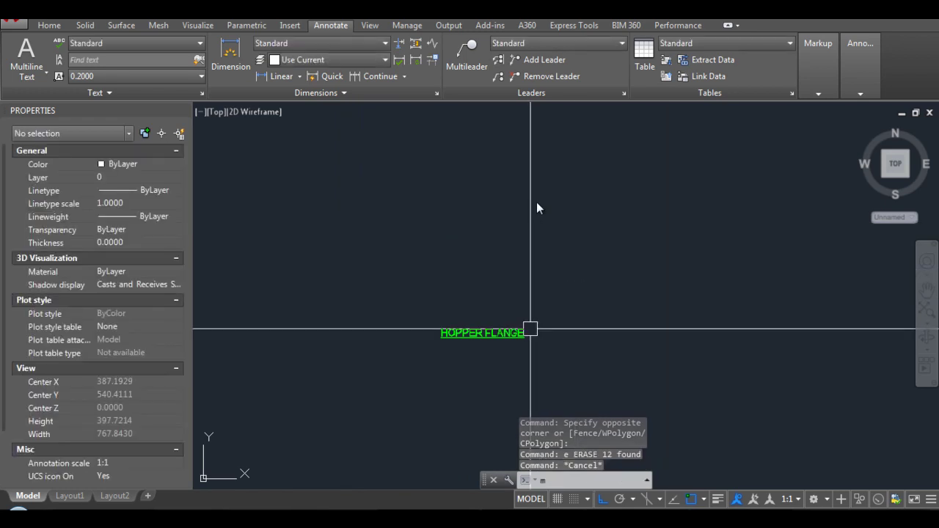
Set the HOPPER FLANGE title's paper text height to 9
click(520, 331)
click(110, 392)
text(9)
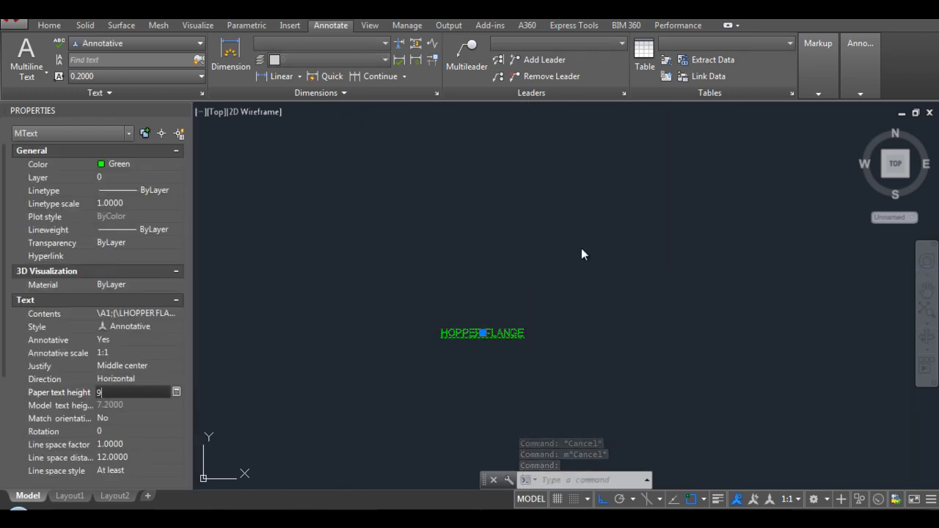
key(Return)
scroll(508, 336, down, 3)
Move the HOPPER FLANGE title up beneath the frame's top and edge views
text(m)
key(Return)
click(573, 327)
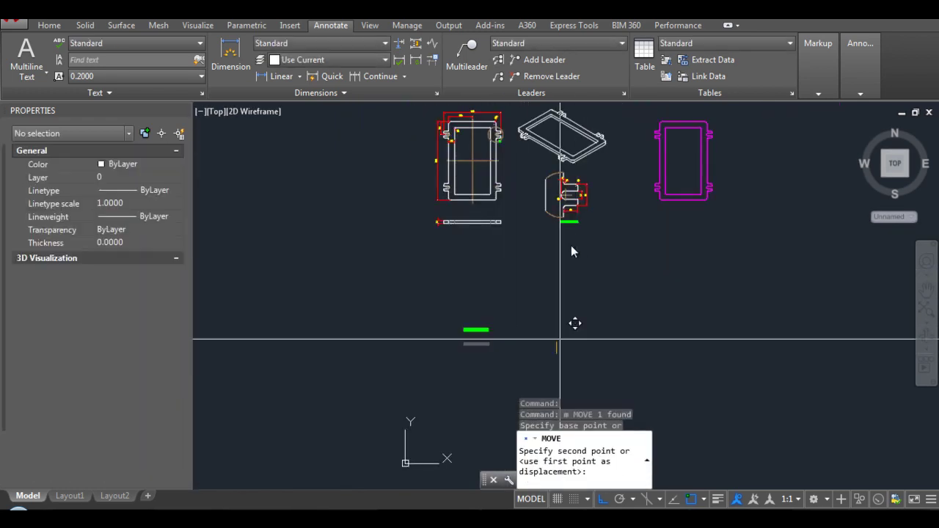
click(577, 248)
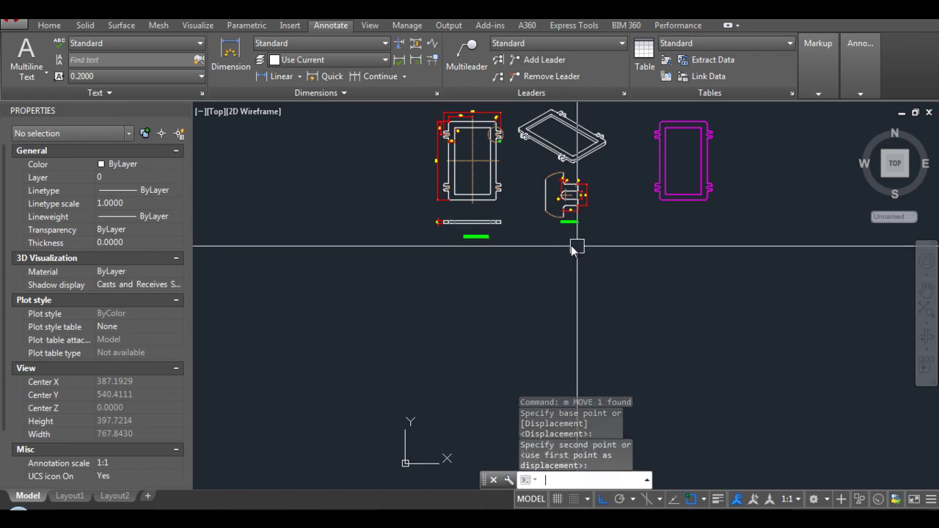
key(Escape)
text(n)
key(Return)
text(m)
key(Return)
key(p)
key(Return)
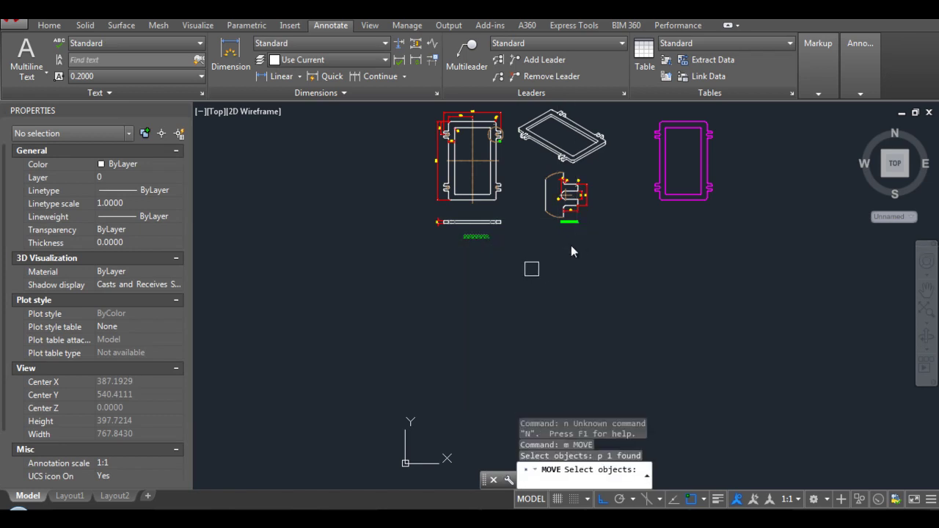
key(Return)
click(580, 264)
scroll(593, 257, up, 3)
scroll(668, 280, down, 3)
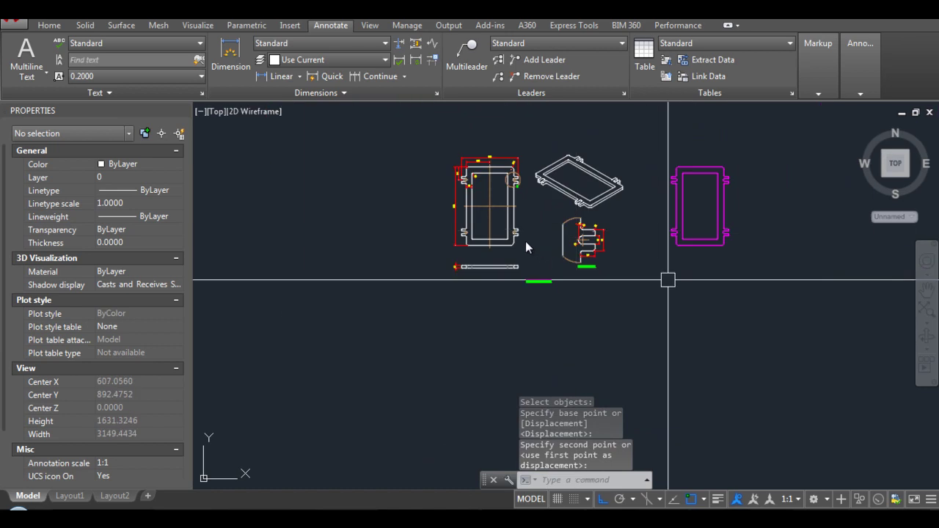
key(Escape)
Zoom in on a window around the drawing views and title
text(z)
key(Return)
click(612, 183)
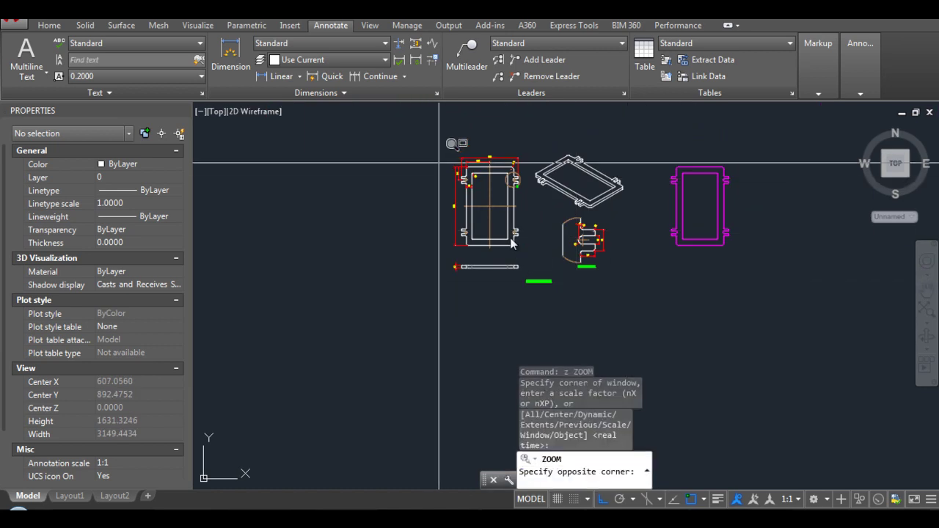
key(Escape)
key(Return)
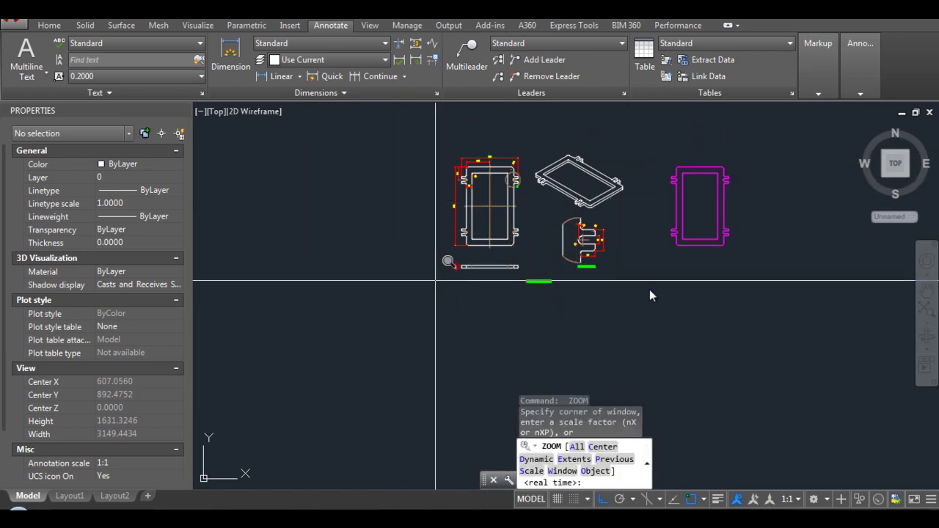
click(653, 292)
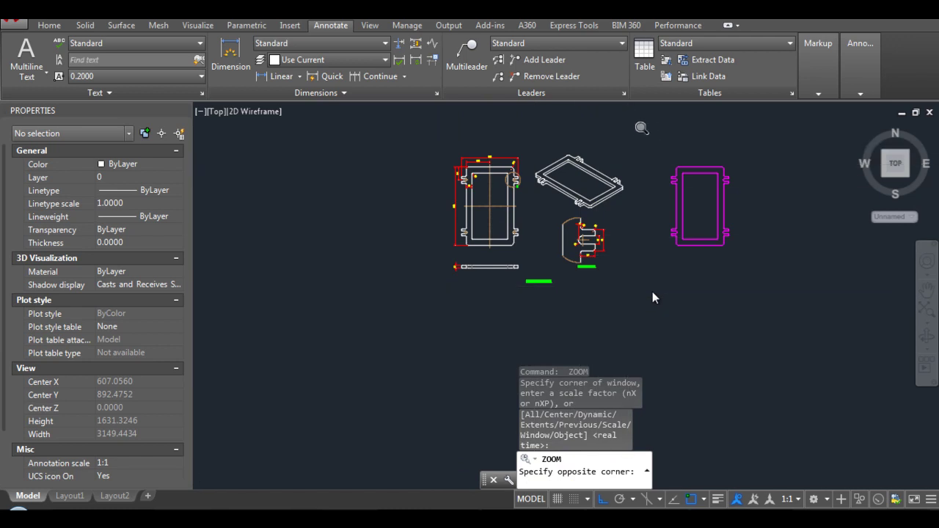